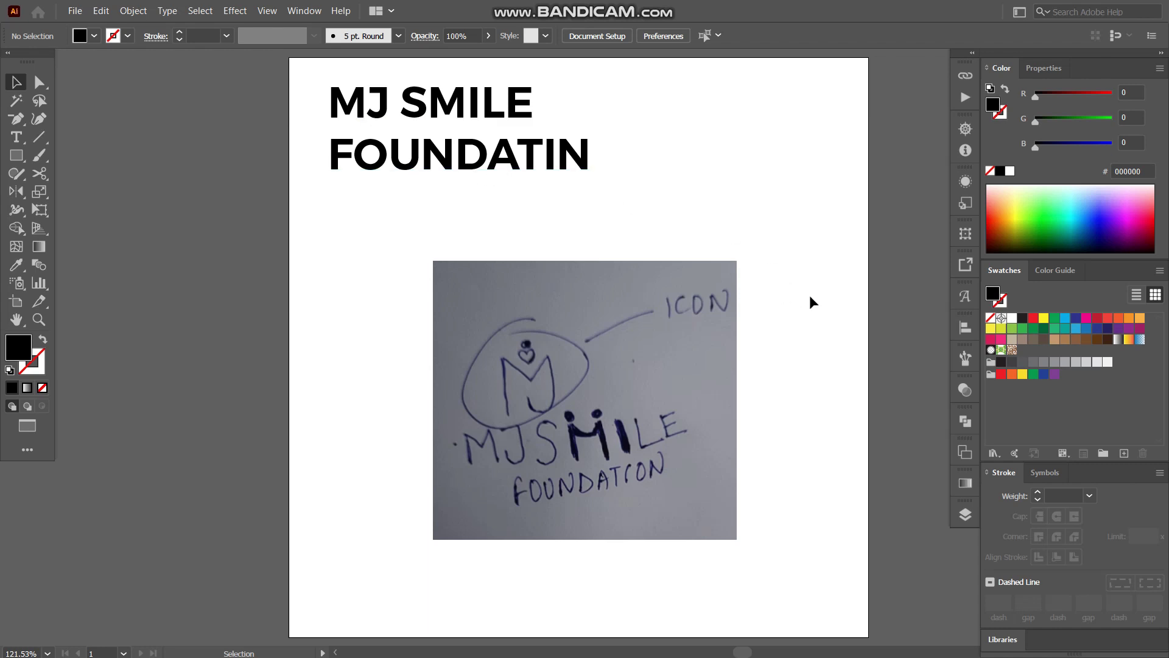
Examine the hand-drawn logo sketch up close, including the circled MJ icon and the MJ SMILE FOUNDATION lettering.
drag(627, 313, 615, 294)
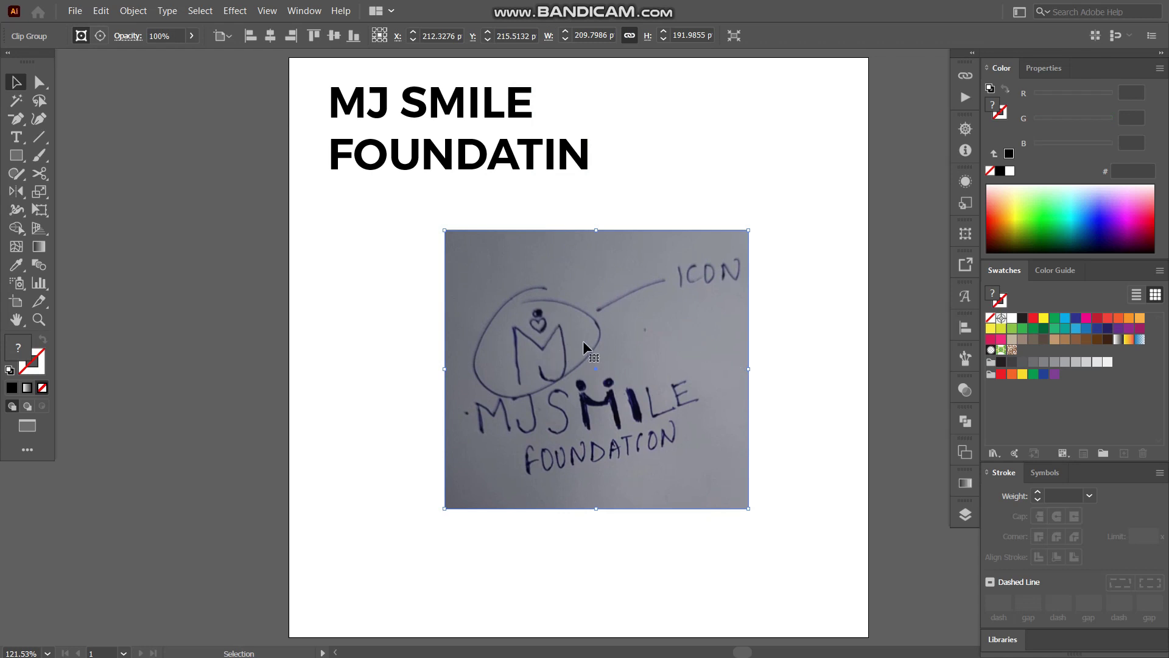
key(ctrl+shift+a)
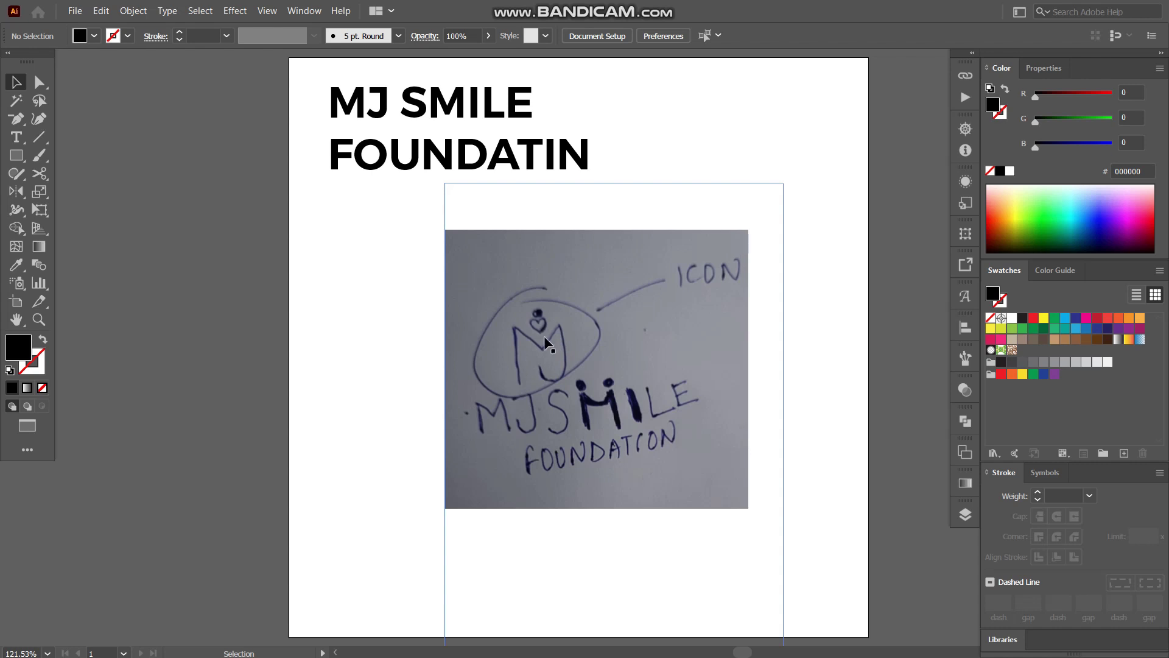
click(545, 337)
key(ctrl+equal)
key(ctrl+equal)
key(ctrl+equal)
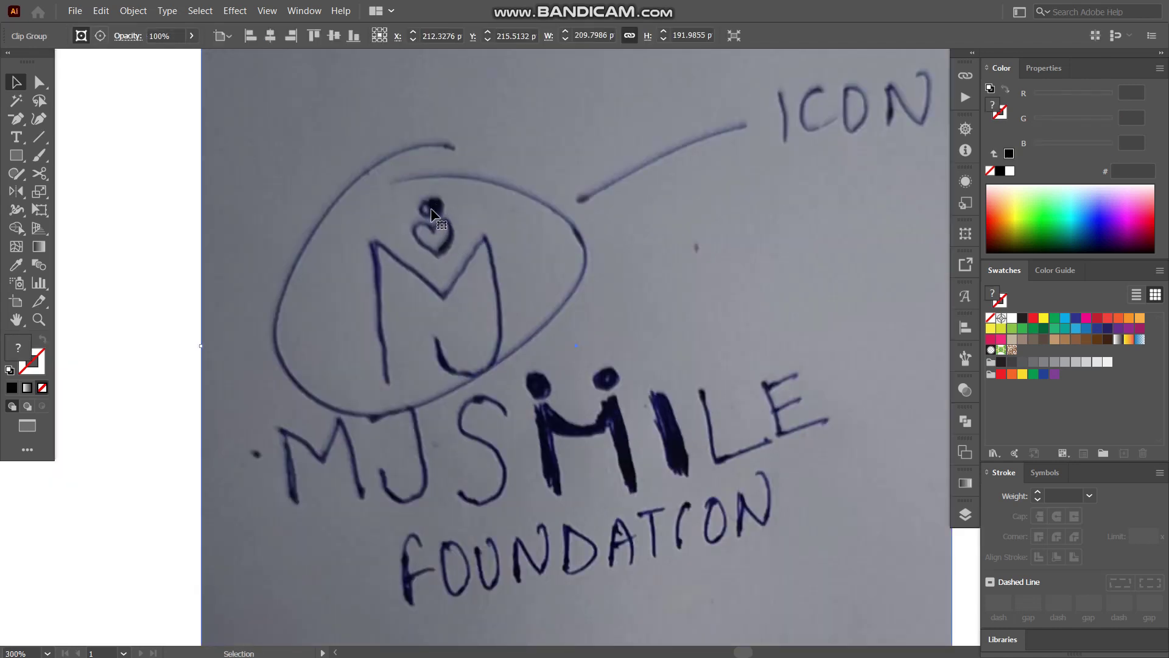
key(ctrl+shift+a)
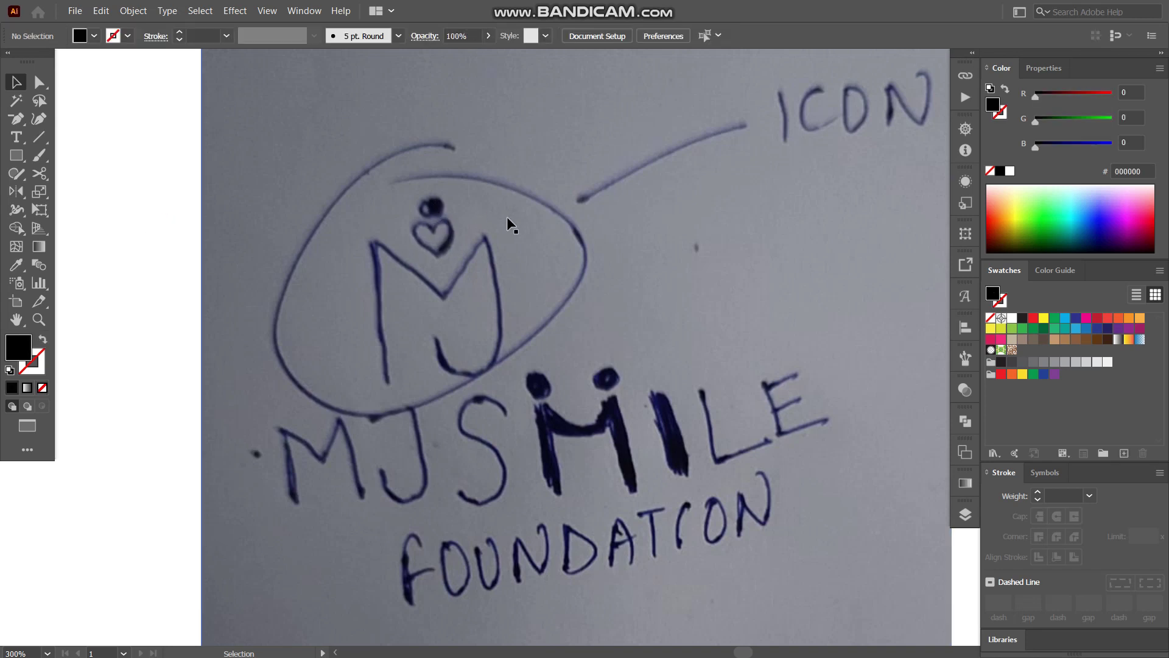
drag(371, 465, 392, 376)
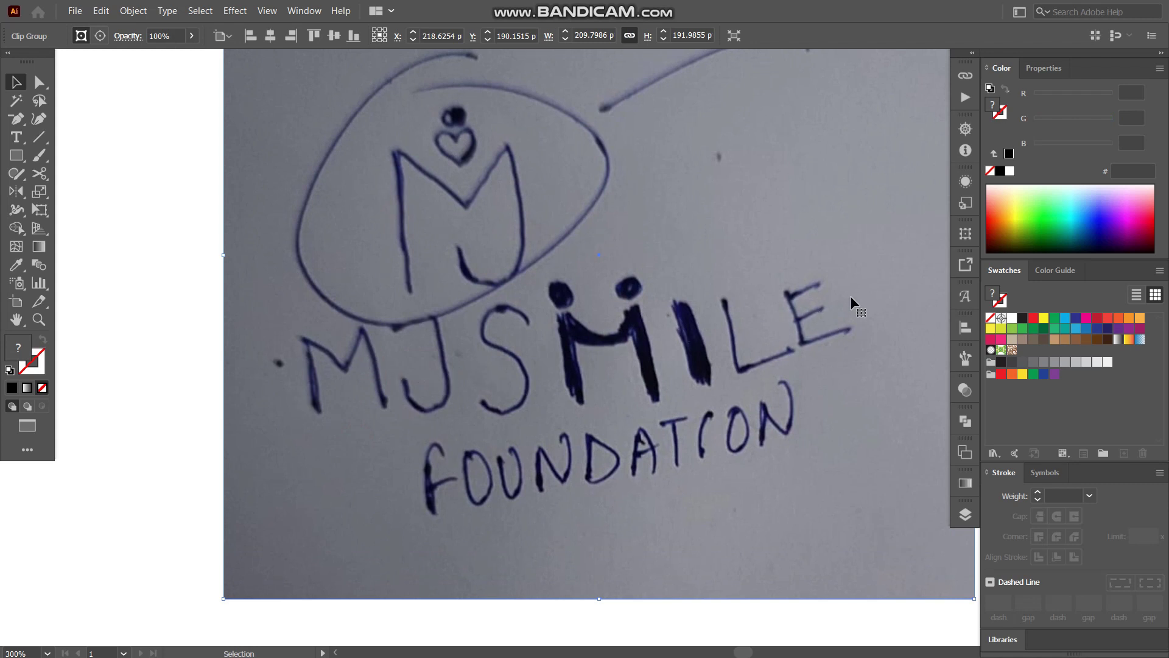
click(138, 363)
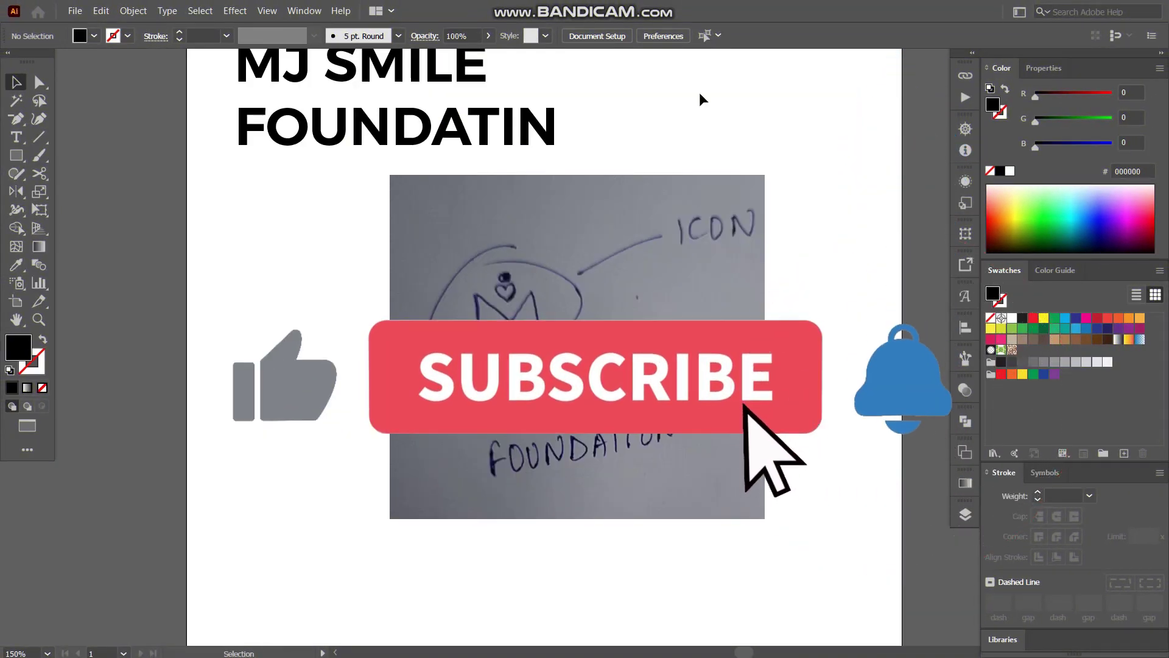
Shrink the sketch image to about 139 by 127 pt and place it across the artboard's left edge as reference.
mouse_move(499, 309)
mouse_down()
mouse_move(478, 319)
mouse_move(442, 390)
mouse_up()
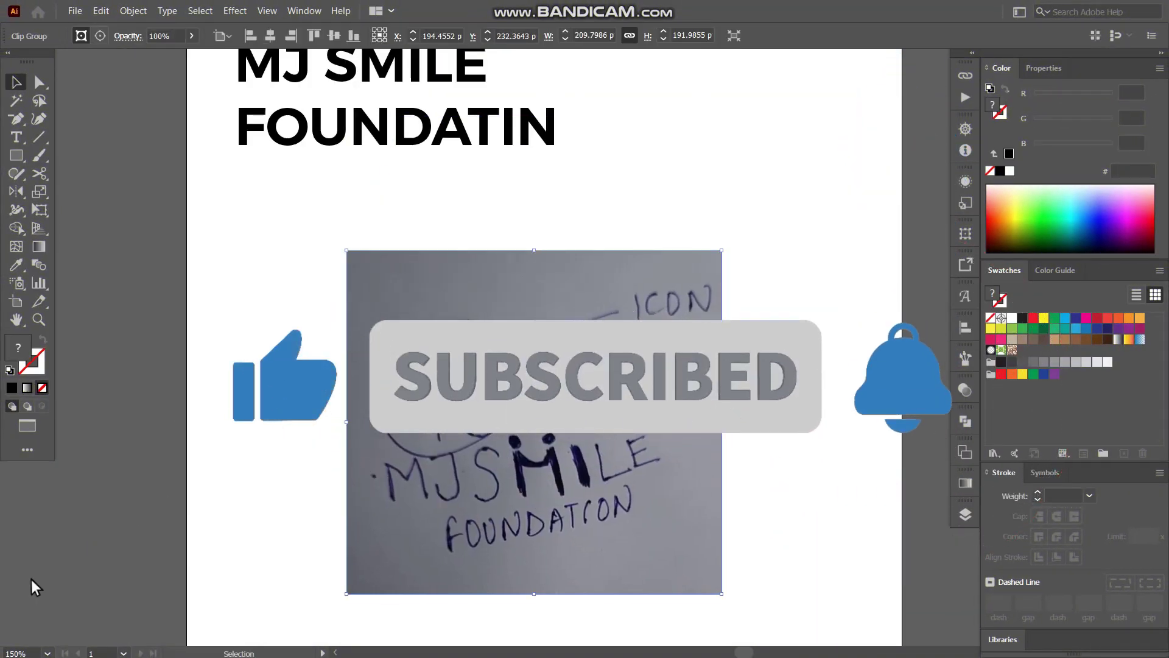
drag(573, 446, 415, 335)
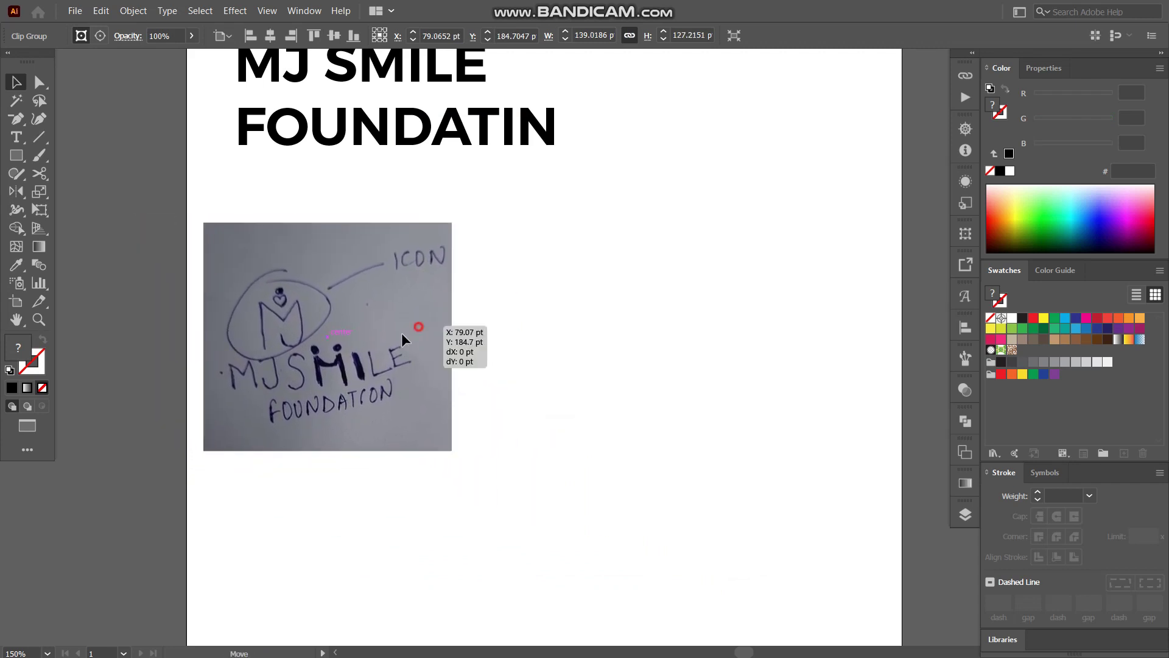
click(504, 315)
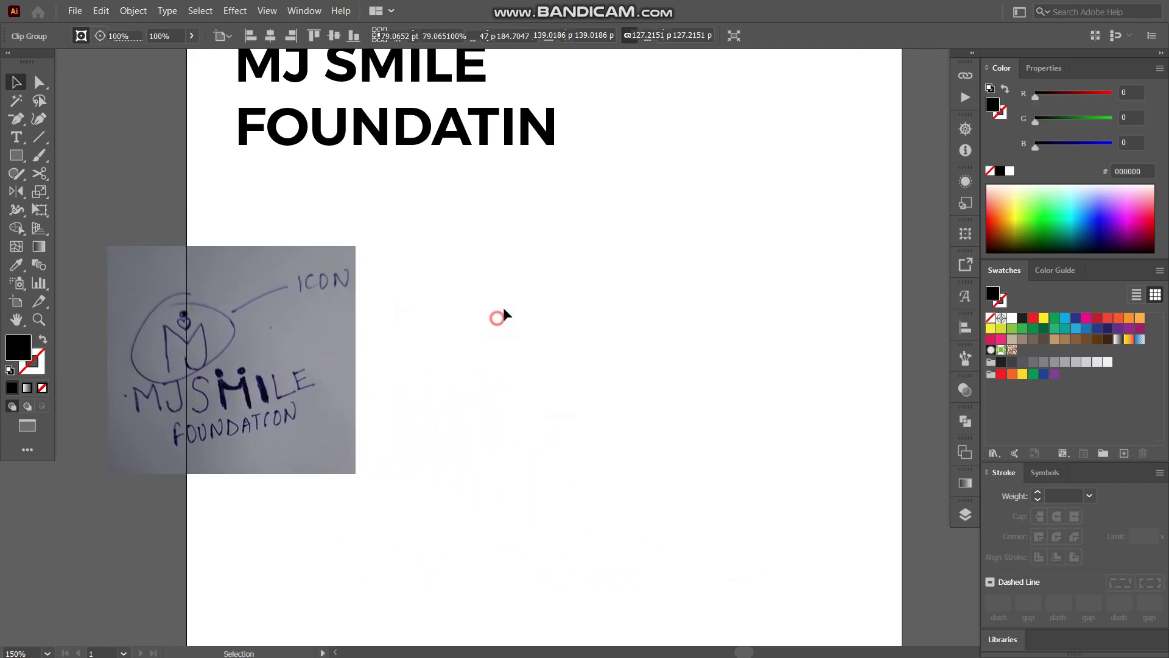
With the Pen tool, draw an open M of straight segments about 63 pt wide on the empty artboard beside the sketch.
key(p)
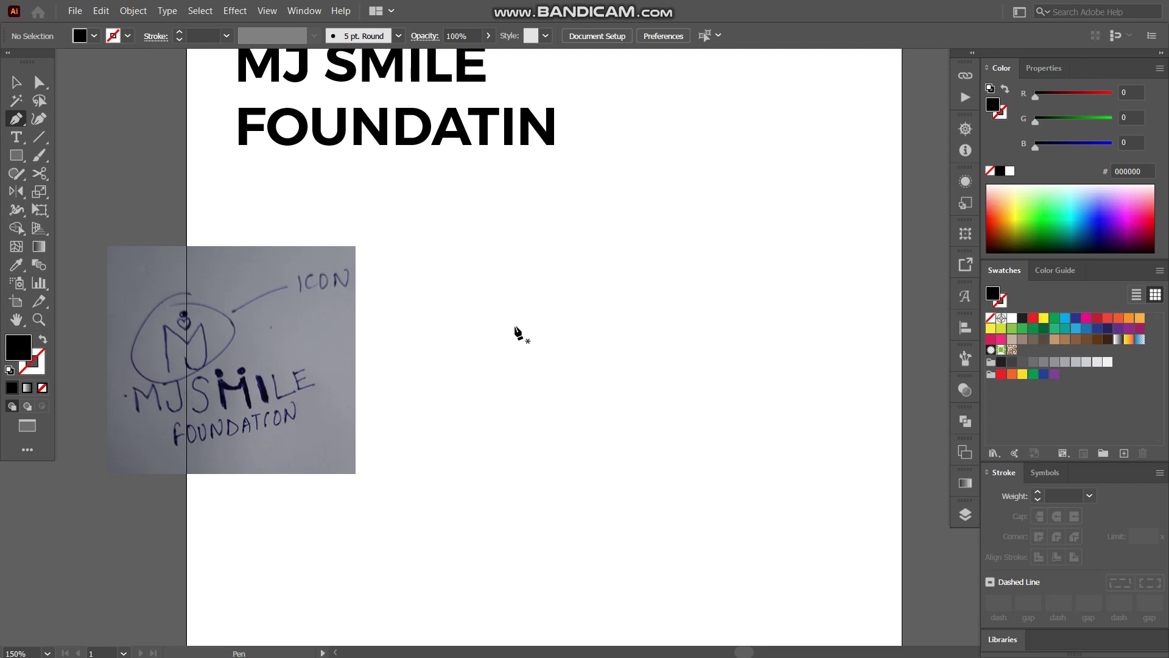
click(526, 365)
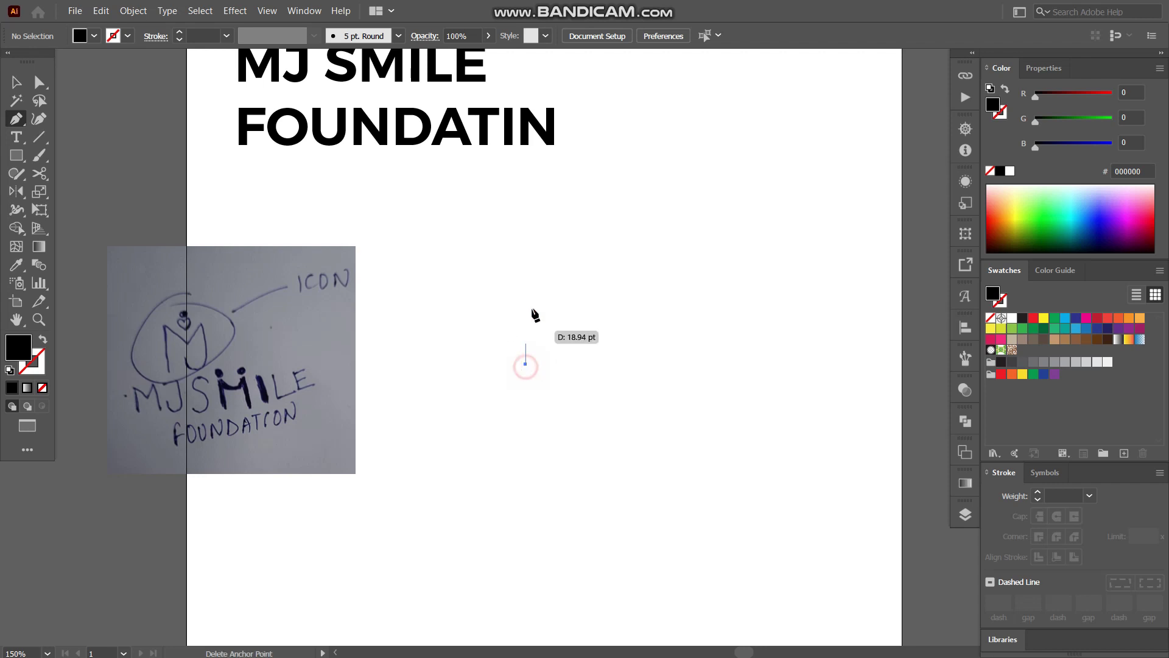
shift+click(526, 253)
click(582, 309)
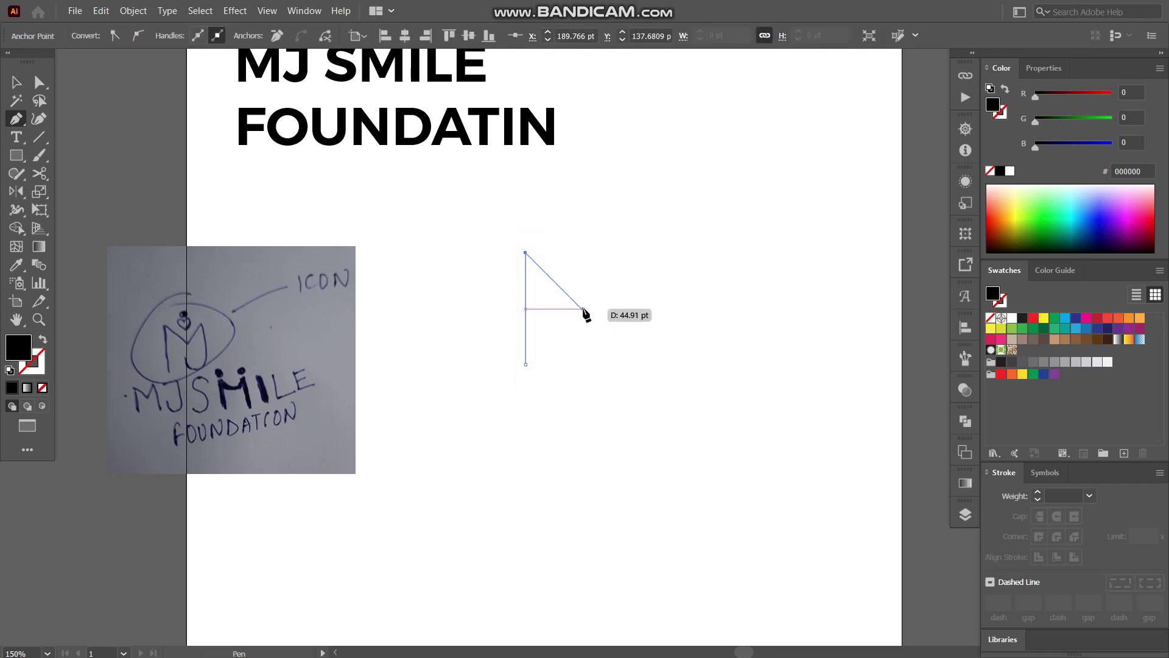
click(638, 253)
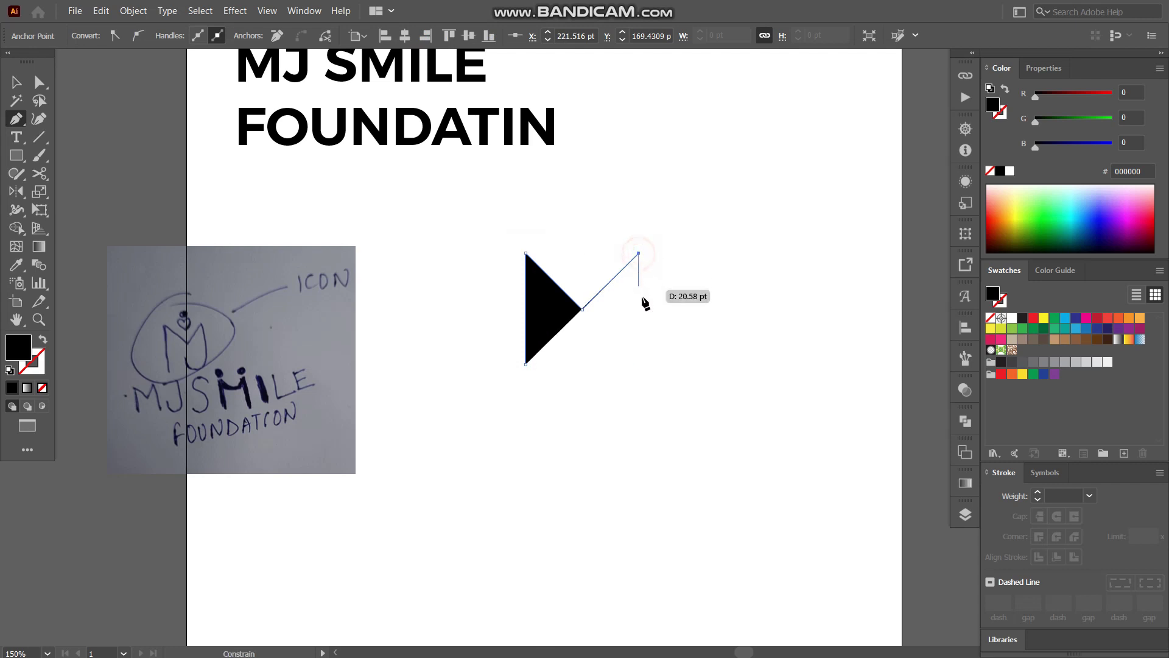
click(639, 364)
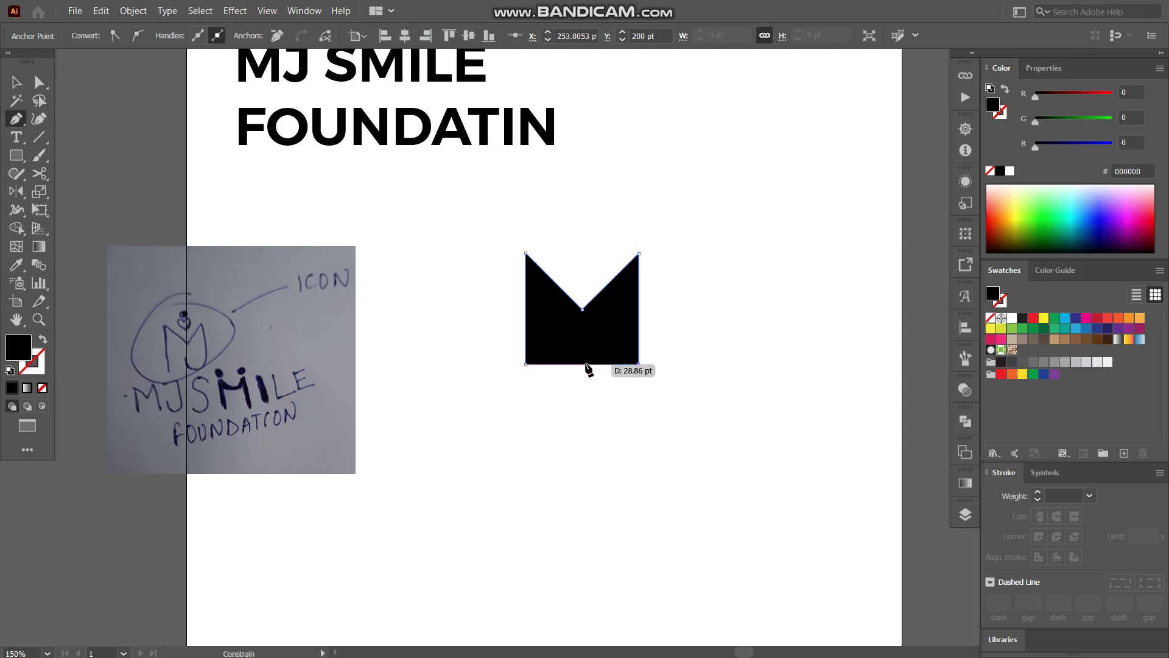
Swap the M's fill and stroke, and extend its right leg into a square J hook ending below the central V.
click(43, 339)
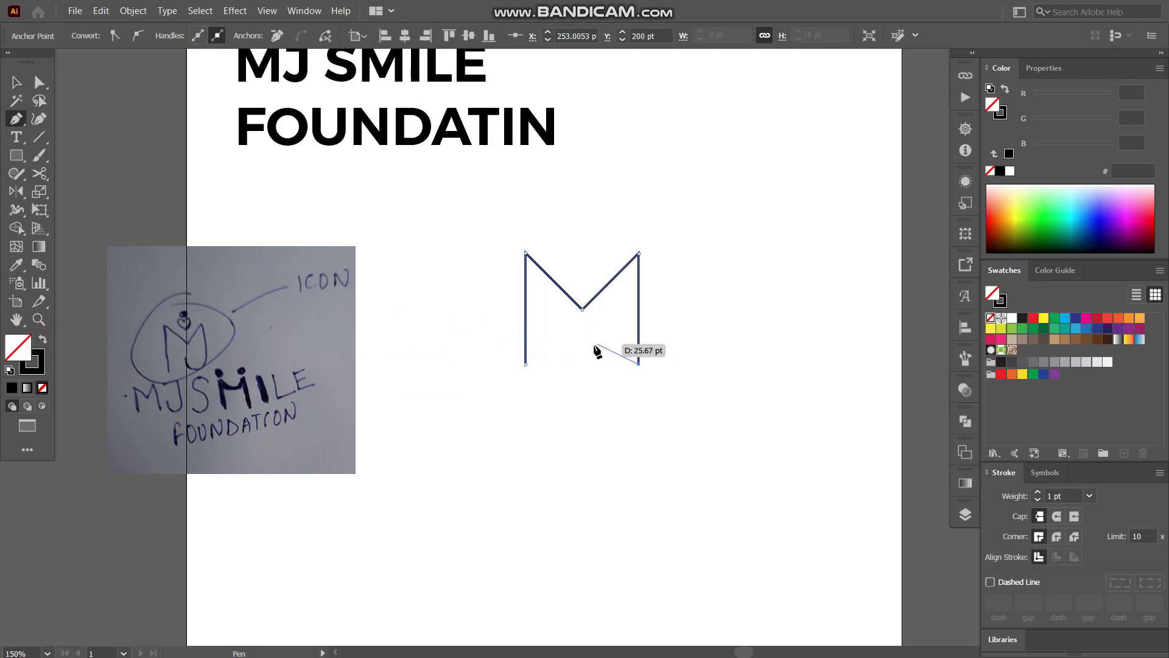
click(582, 365)
click(581, 333)
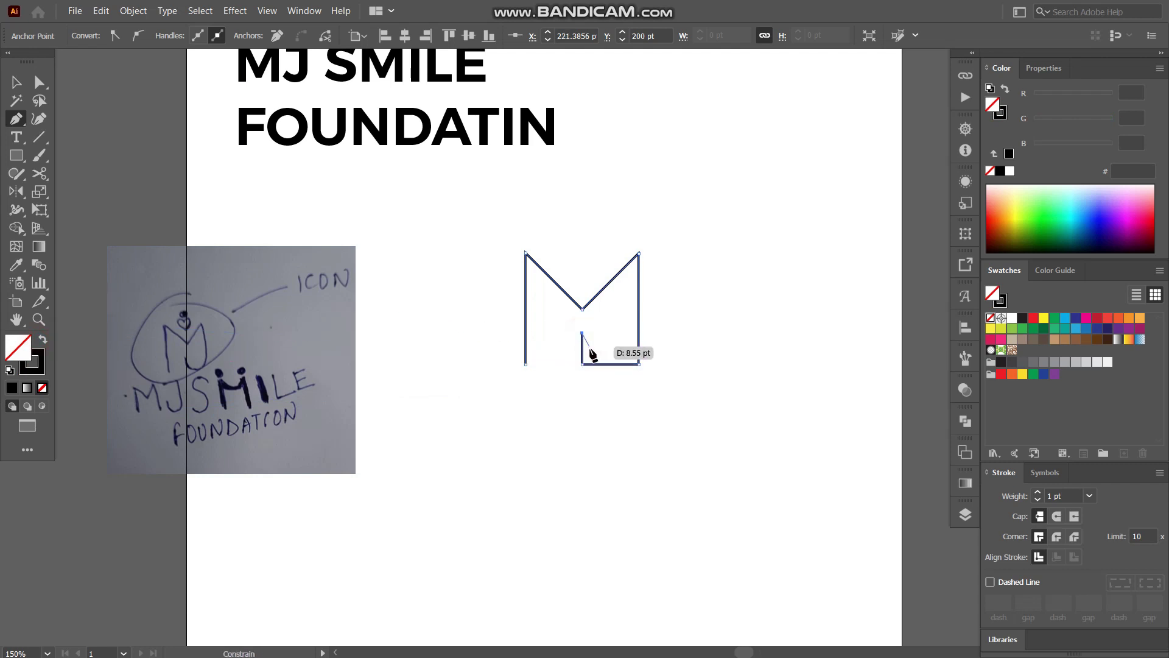
Scale the MJ outline proportionally to about twice its size around its centre.
key(v)
click(635, 378)
drag(635, 378, 559, 307)
drag(582, 365, 585, 478)
click(499, 509)
key(a)
click(468, 478)
click(593, 517)
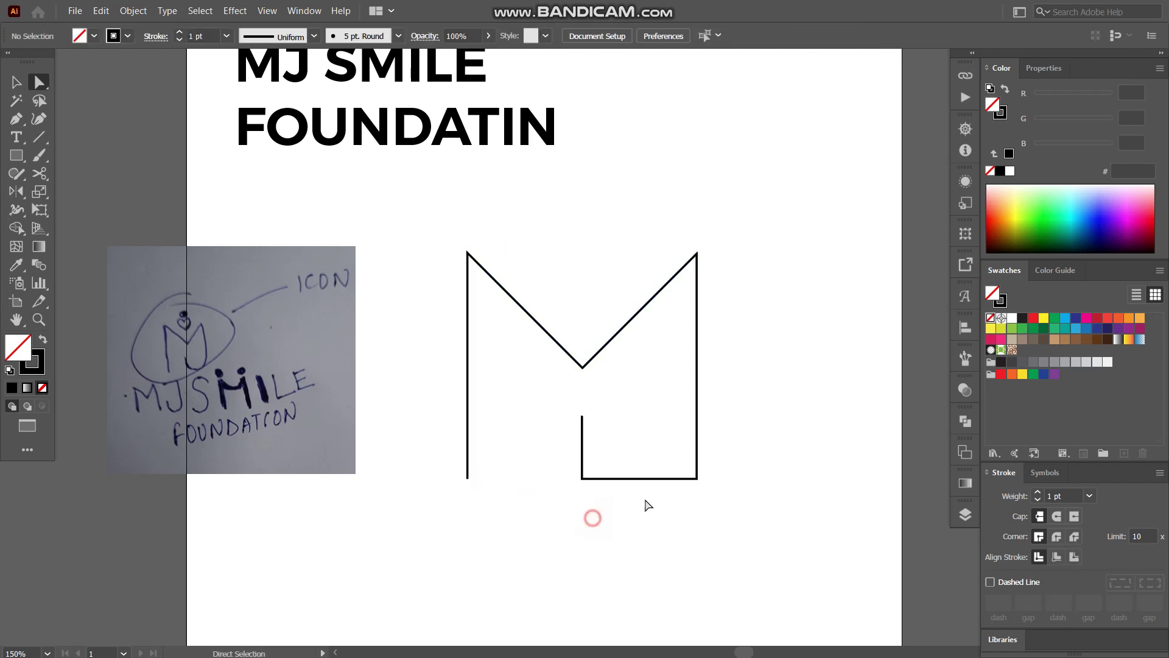
Move the free upper end of the J hook slightly upward toward the M's centre point.
key(v)
drag(724, 504, 441, 285)
click(608, 390)
key(a)
drag(582, 417, 582, 409)
key(v)
click(660, 400)
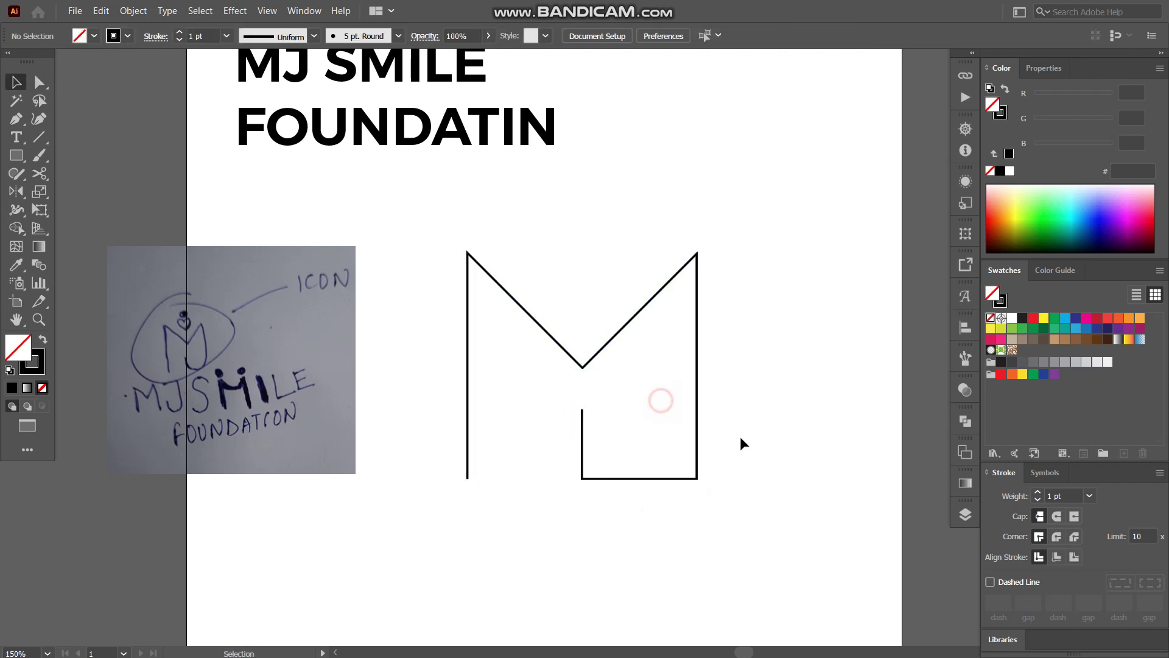
Set the MJ outline's stroke weight to 15 pt.
drag(734, 473, 675, 339)
click(204, 35)
text(10)
key(Return)
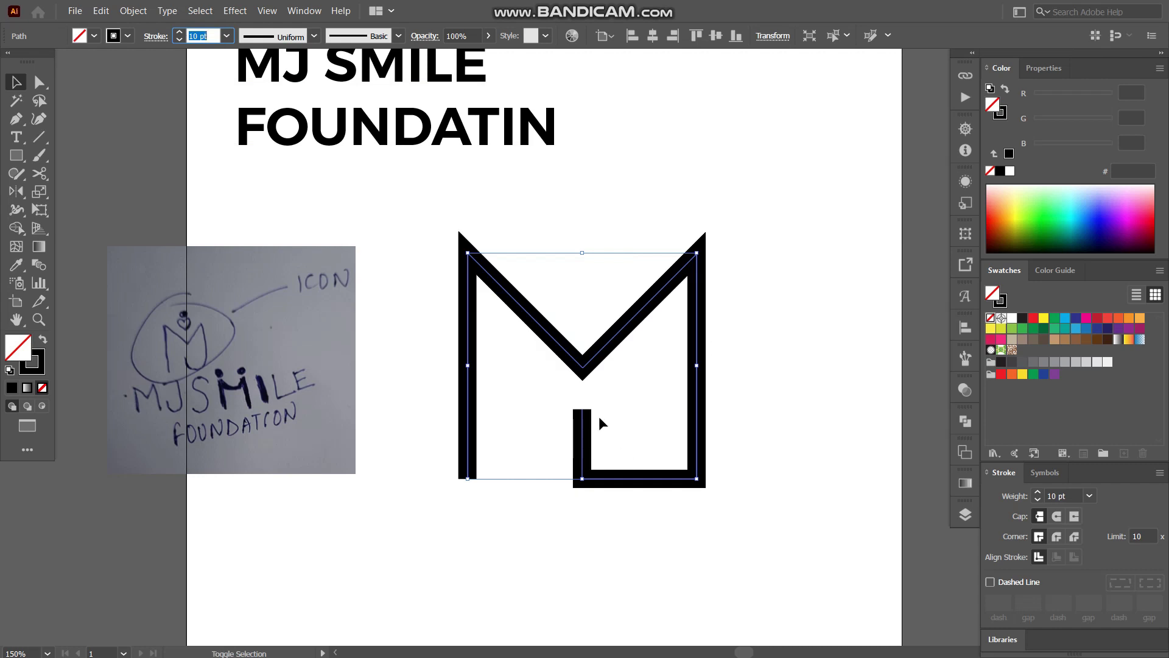
key(Up)
key(Up)
key(Up)
key(Up)
key(Up)
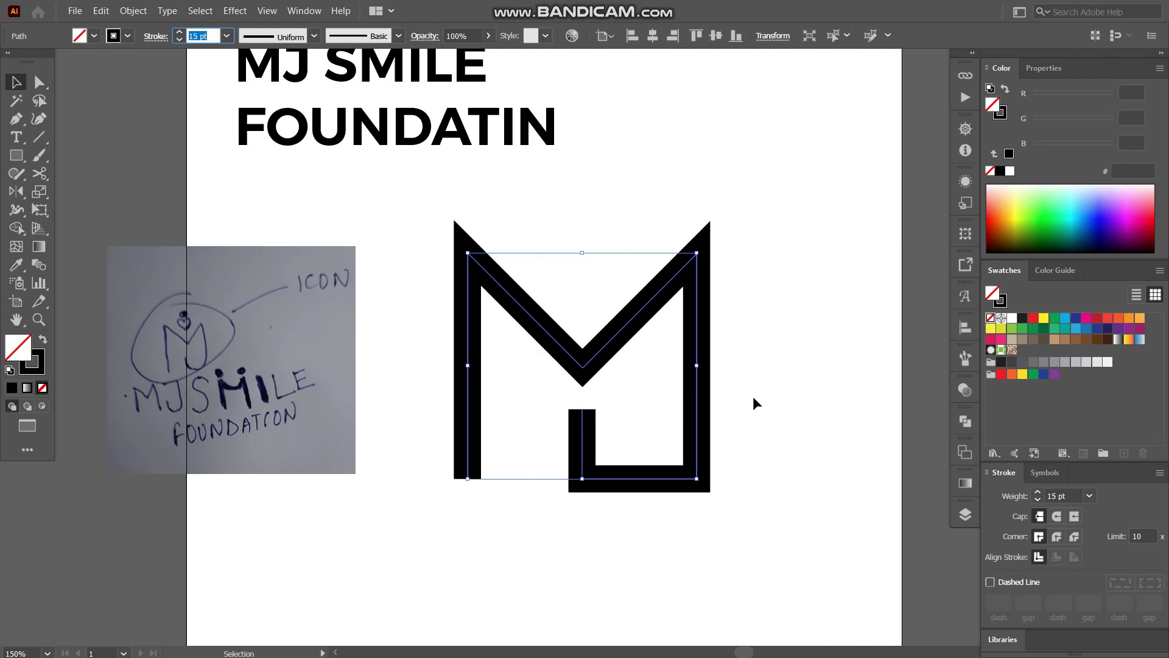
Lengthen the M's left leg downward to line up with the outer bottom edge of the J hook.
click(716, 504)
drag(716, 505, 549, 366)
key(a)
click(478, 497)
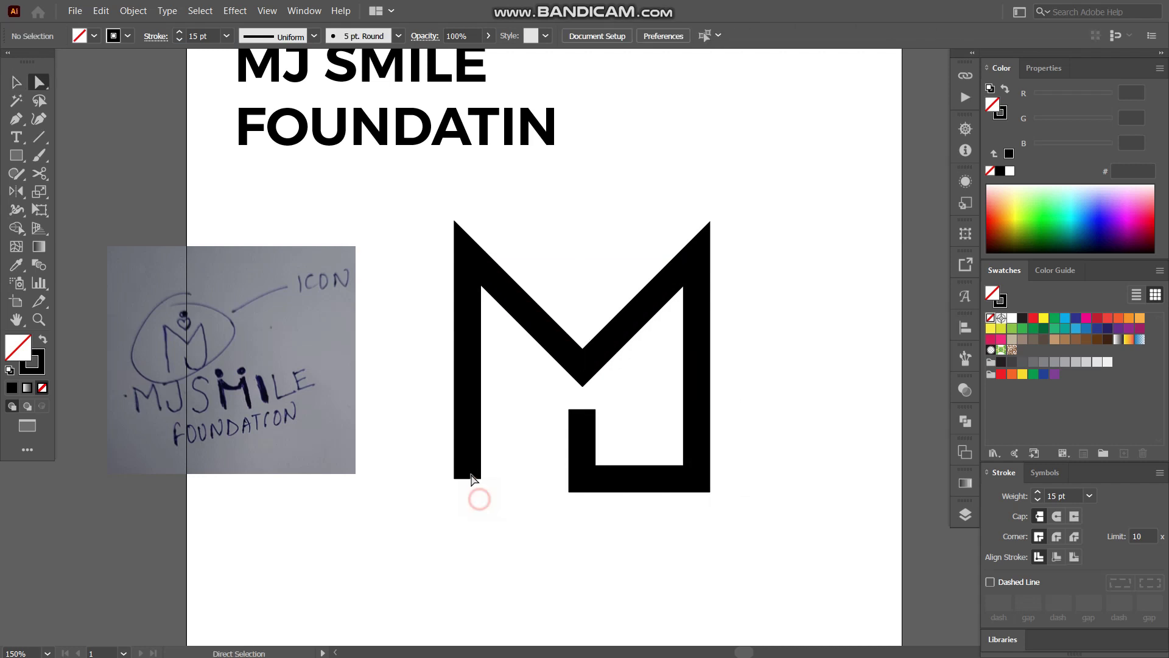
drag(468, 478, 468, 490)
key(v)
click(754, 416)
Round both lower corners of the J hook fully into a smooth semicircular curve.
click(692, 477)
key(a)
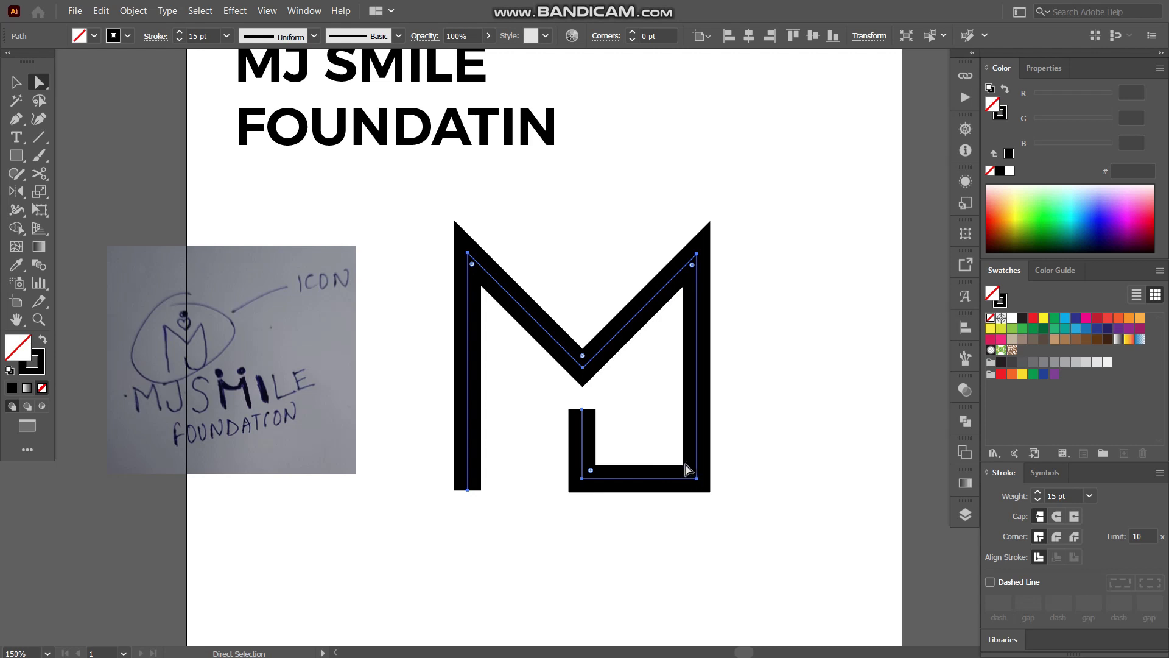
mouse_move(689, 473)
mouse_down()
mouse_move(634, 400)
mouse_move(686, 473)
mouse_up()
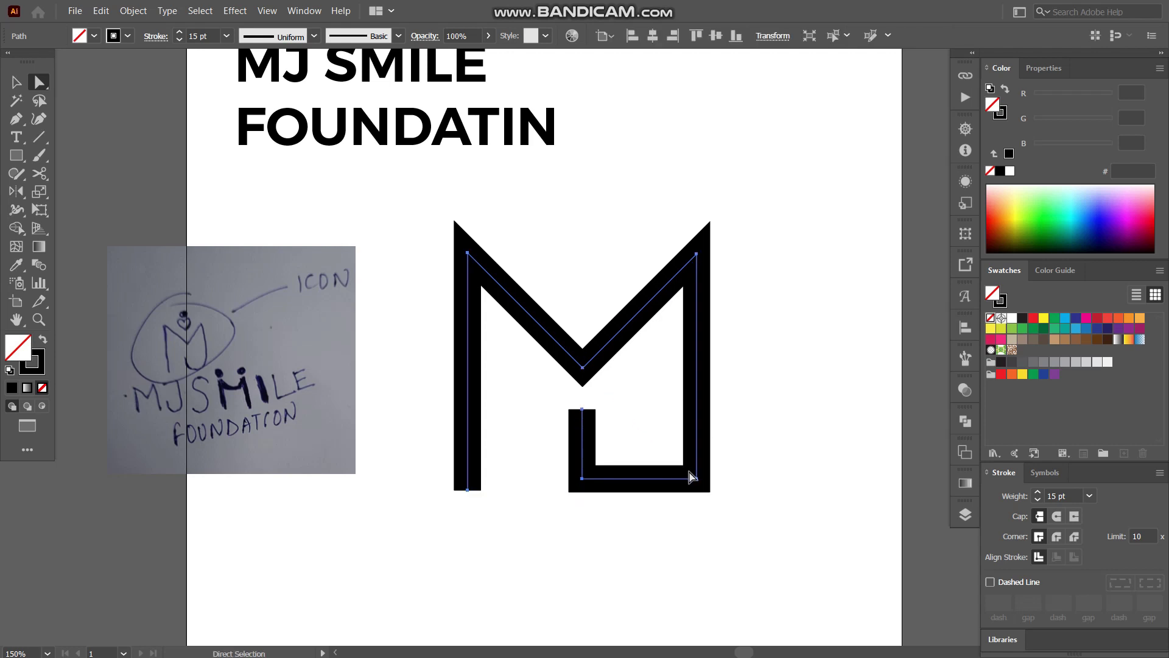
key(v)
key(a)
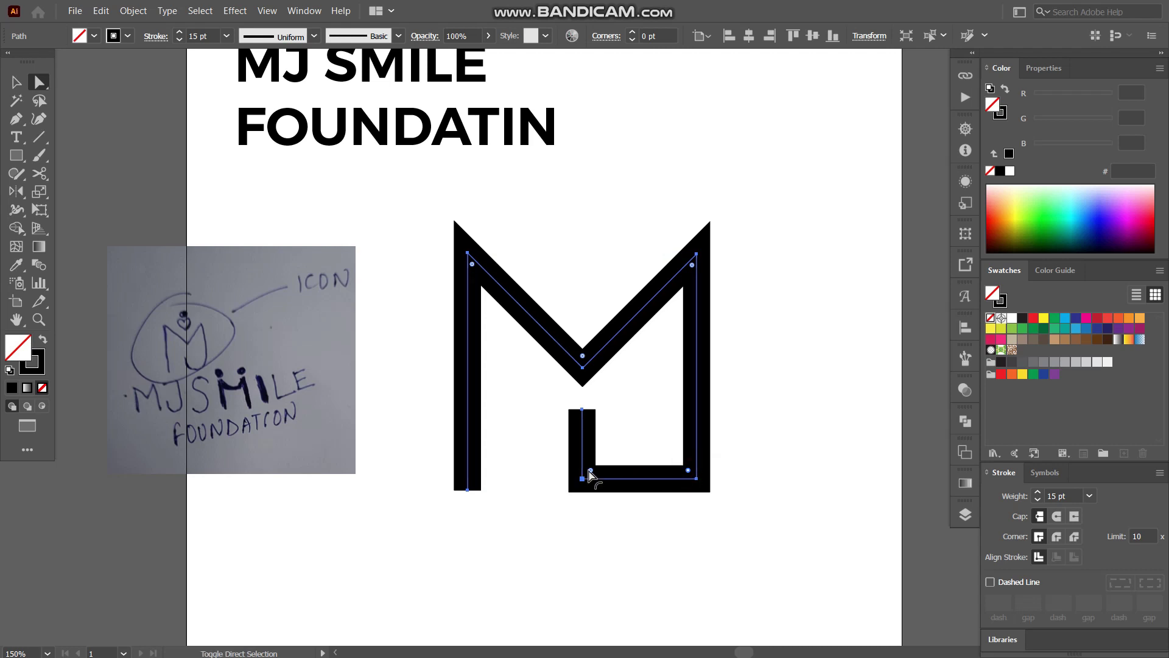
drag(589, 472, 661, 378)
click(791, 376)
key(v)
Increase the MJ outline's stroke weight to 20 pt and deselect it.
click(638, 325)
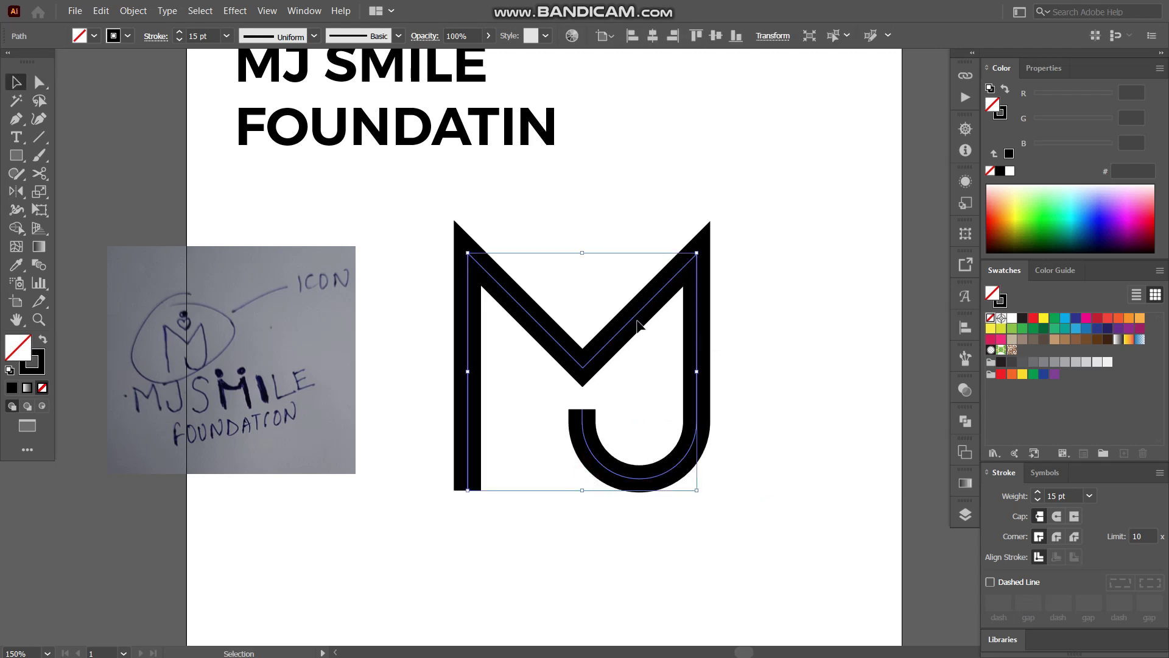
click(203, 34)
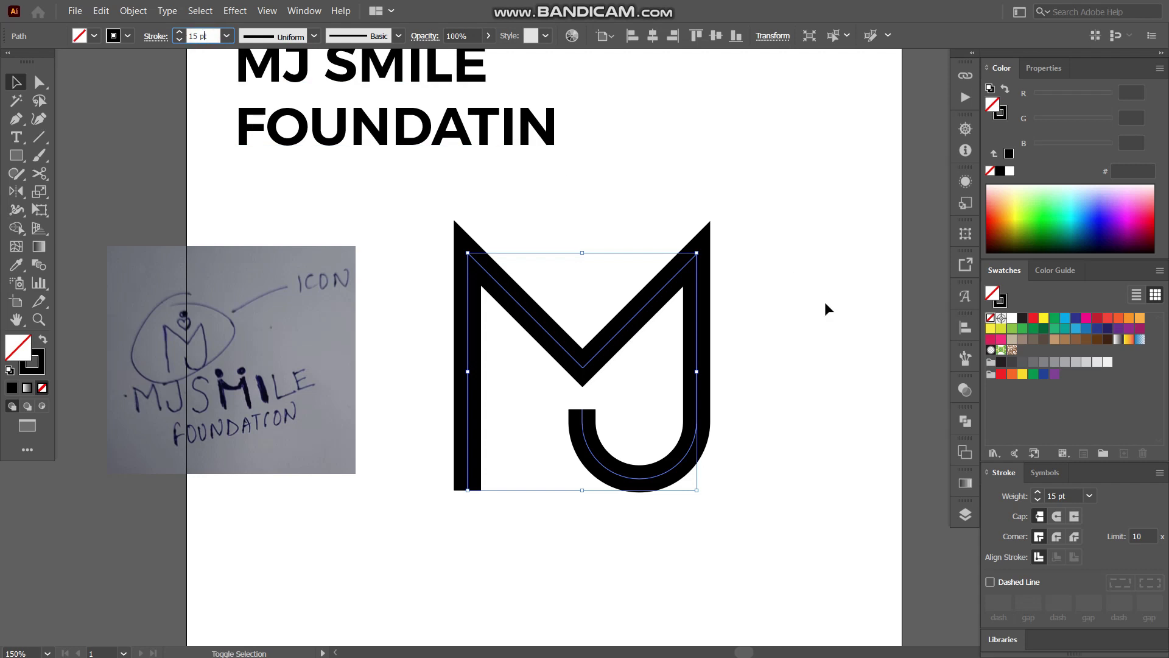
key(Up)
key(Up)
key(Up)
key(Up)
key(Up)
key(Up)
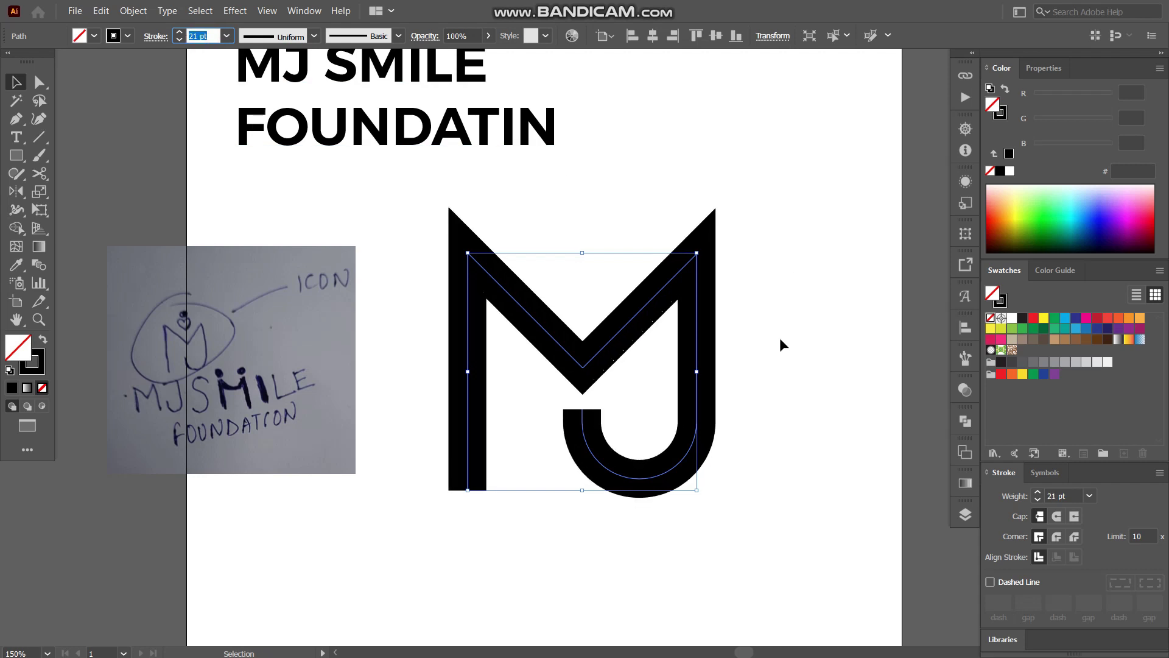
key(Down)
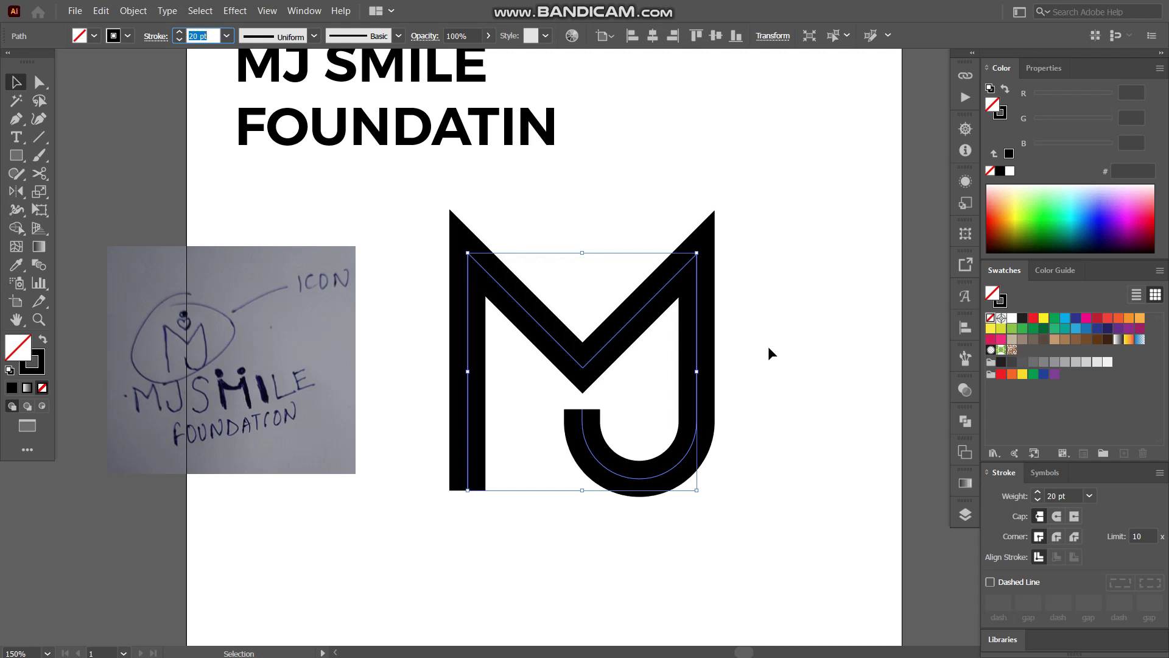
click(768, 346)
drag(765, 510, 405, 248)
click(795, 366)
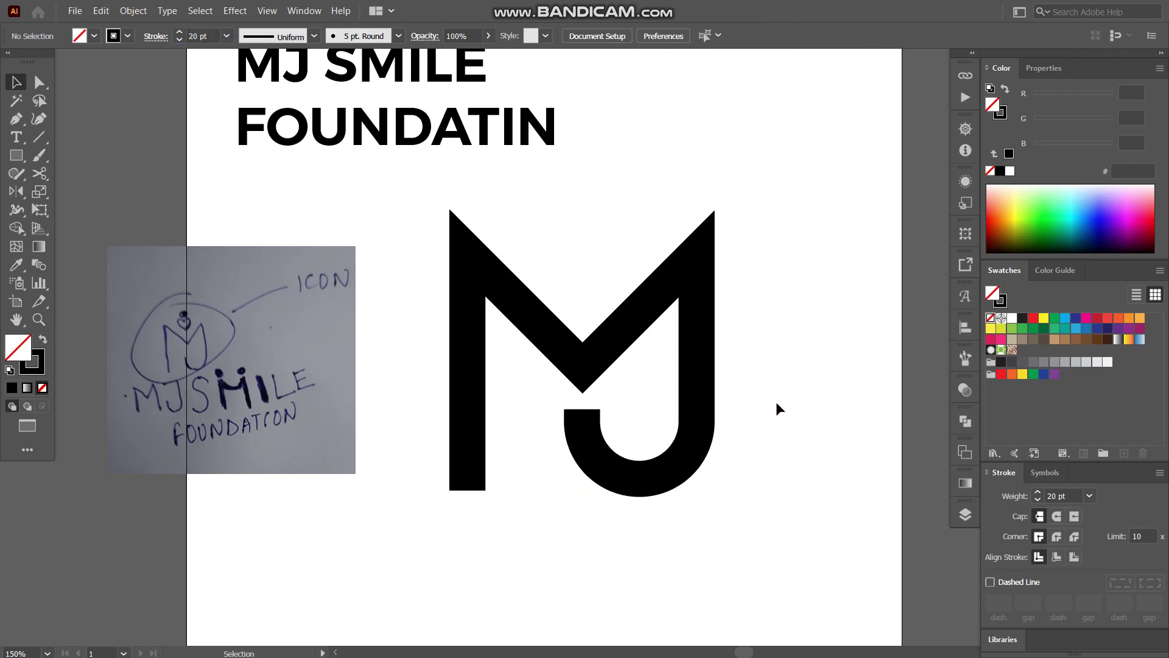
Expand the stroked MJ outline into a filled shape.
drag(743, 459, 701, 330)
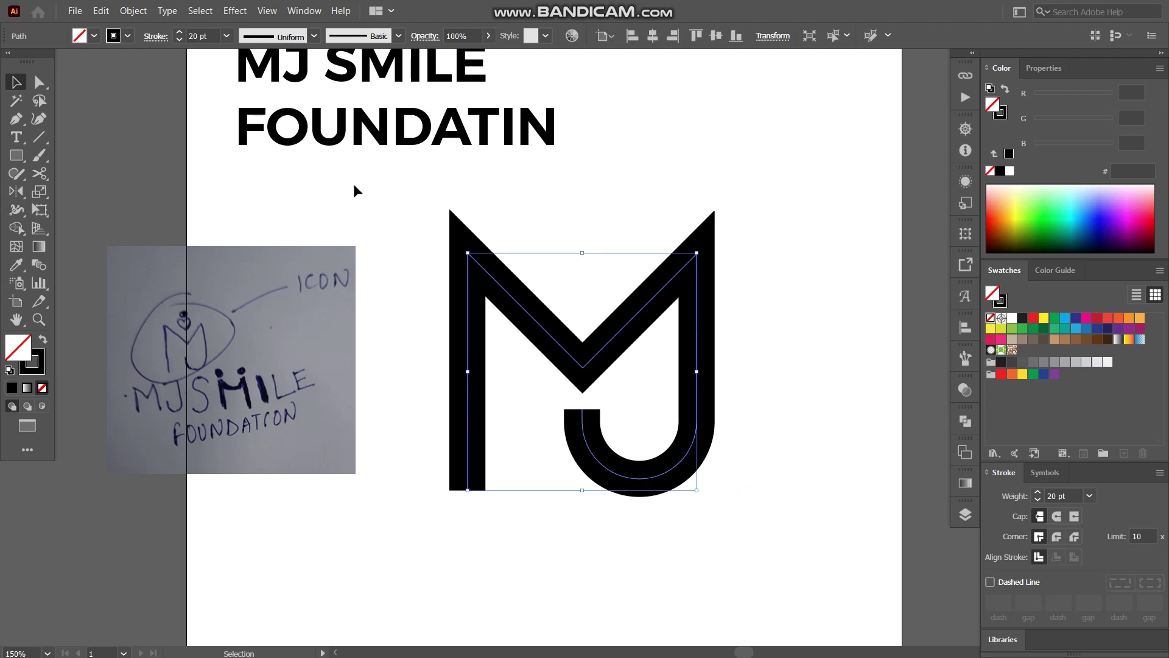
click(130, 13)
click(158, 167)
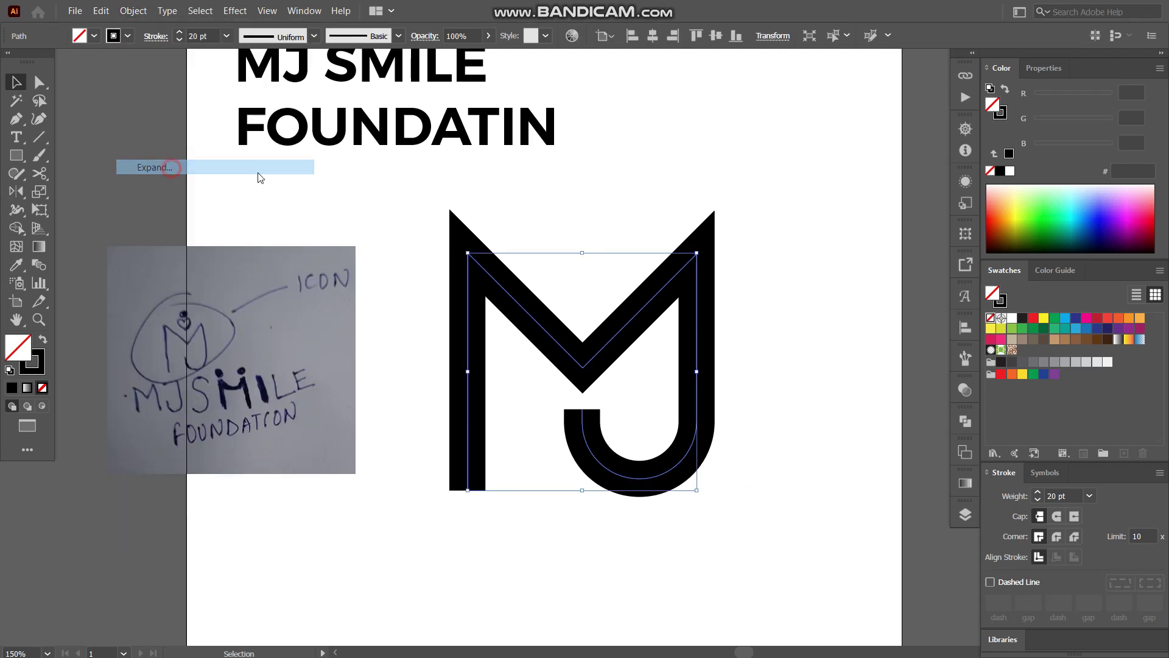
key(Return)
click(746, 334)
click(600, 347)
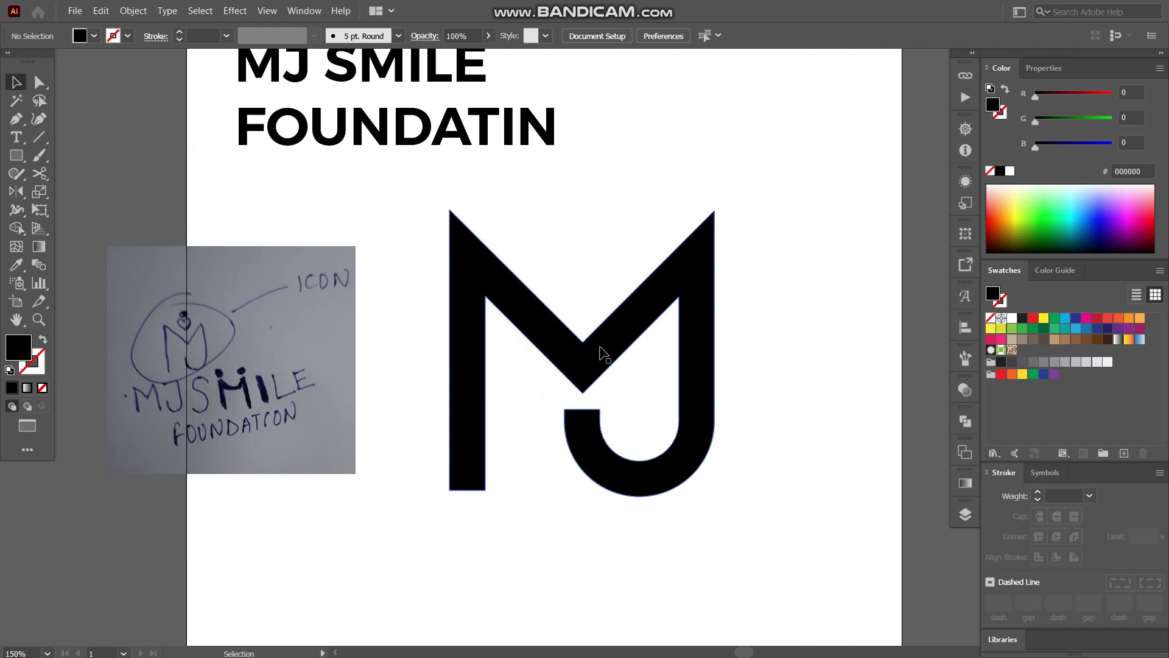
Draw a small filled triangle over the M's lower centre tip with the Pen tool, following its sloping edges.
key(a)
click(631, 397)
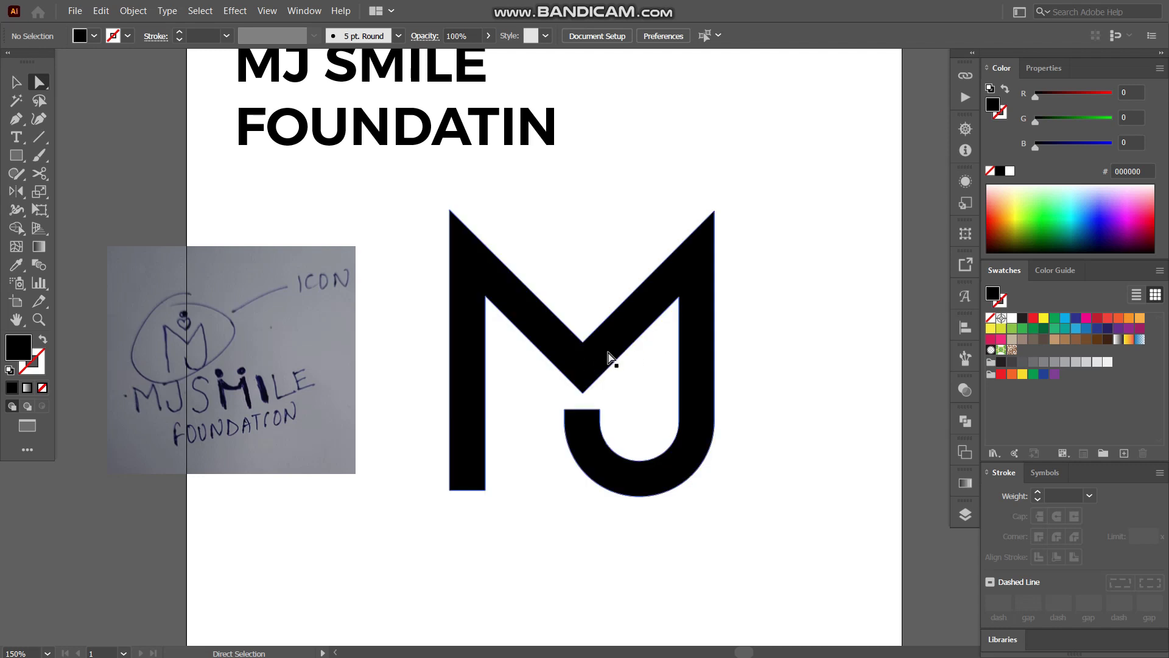
key(p)
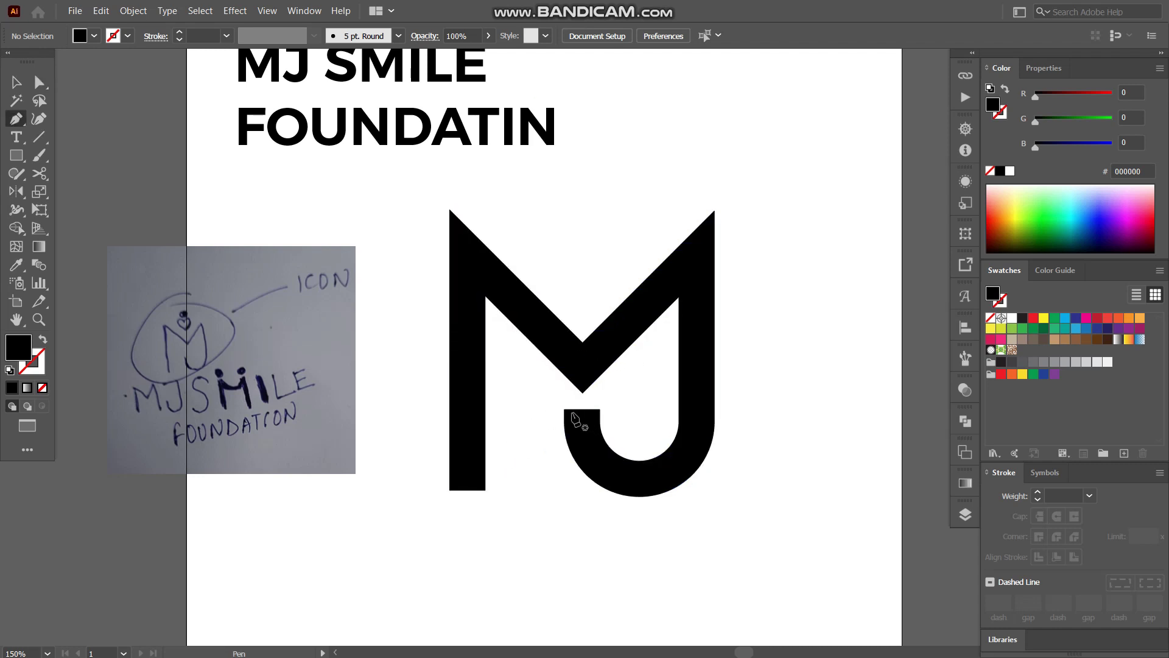
click(565, 409)
key(ctrl+z)
click(558, 369)
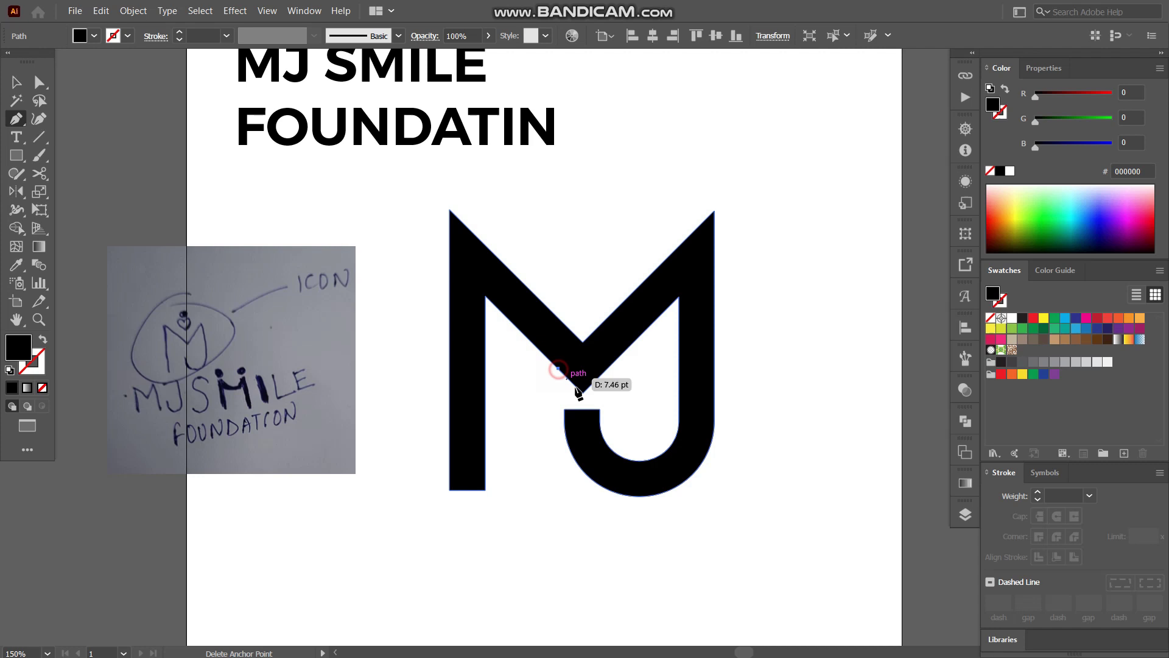
click(558, 368)
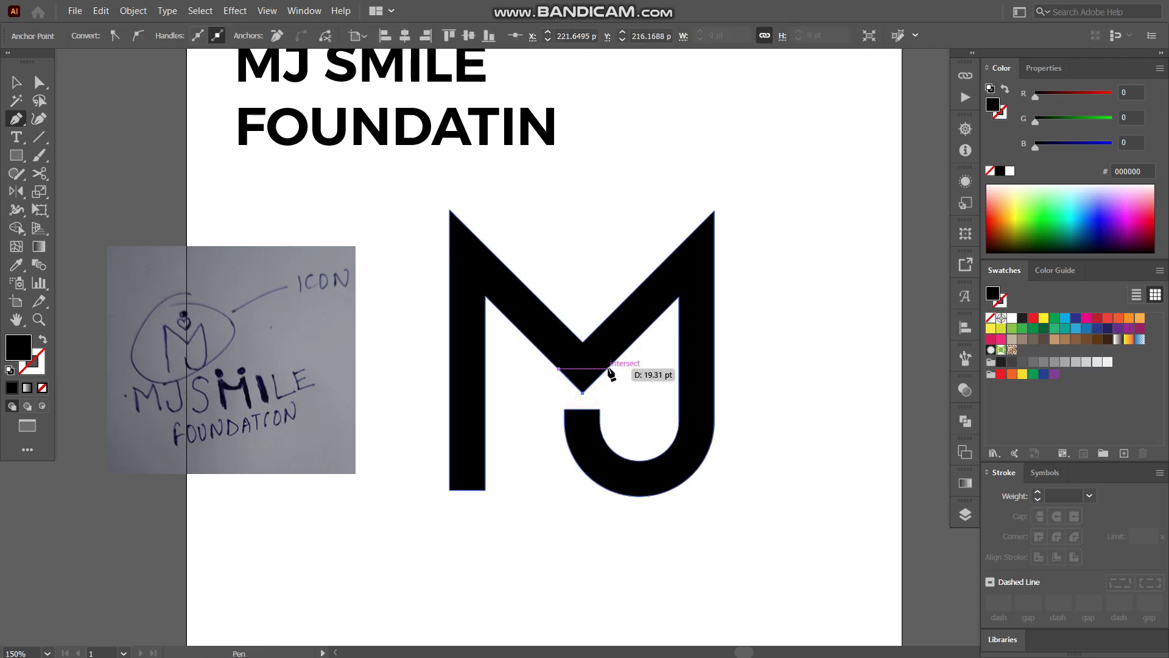
click(608, 369)
Move the triangle straight down onto the open end of the J hook.
key(v)
drag(582, 381, 583, 422)
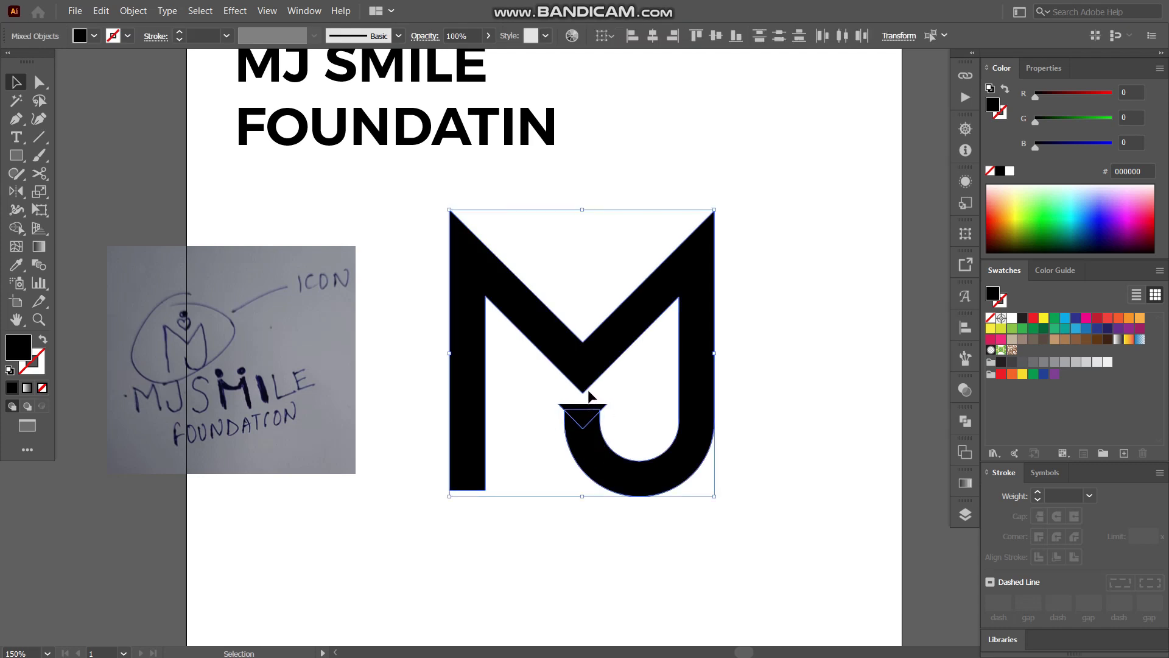
click(618, 387)
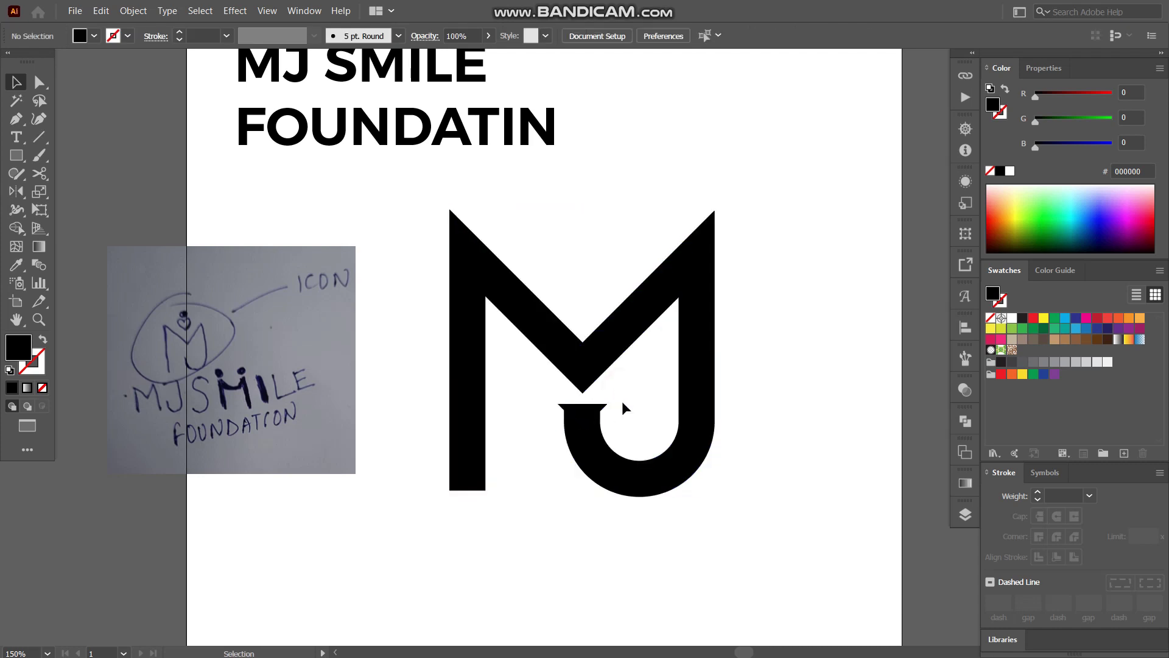
Select the triangle together with the MJ shape and merge the overlapping triangle areas using Shape Builder.
key(ctrl+equal)
key(ctrl+equal)
right_click(616, 346)
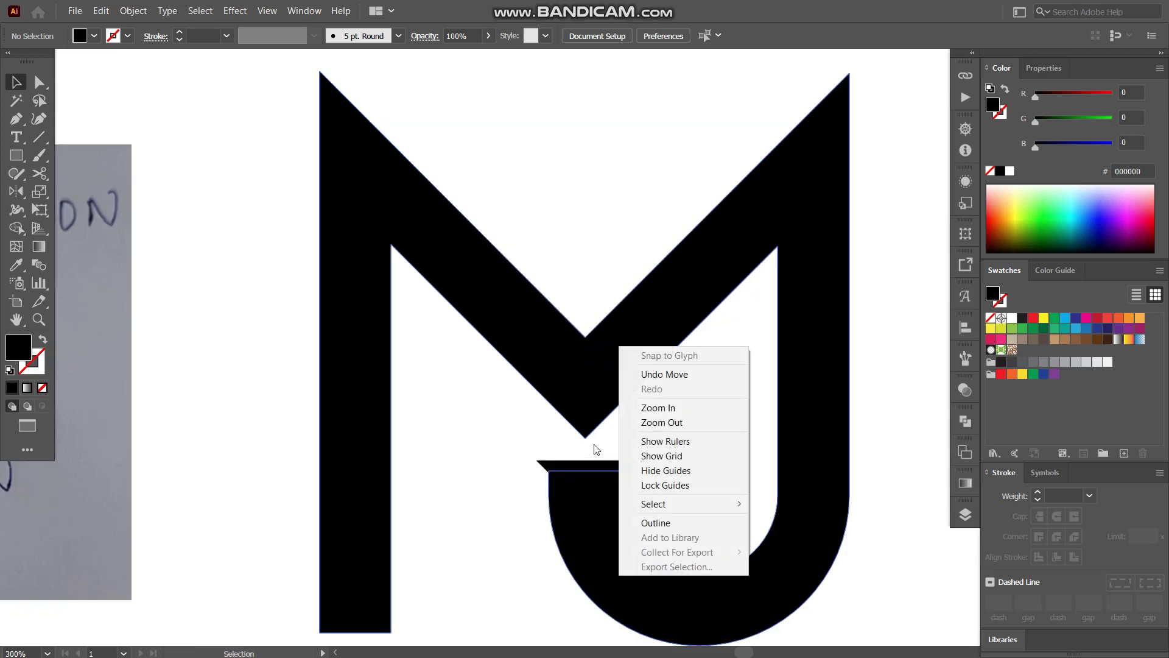
click(599, 445)
scroll(609, 442, down, 2)
click(597, 379)
shift+click(599, 454)
shift+click(600, 456)
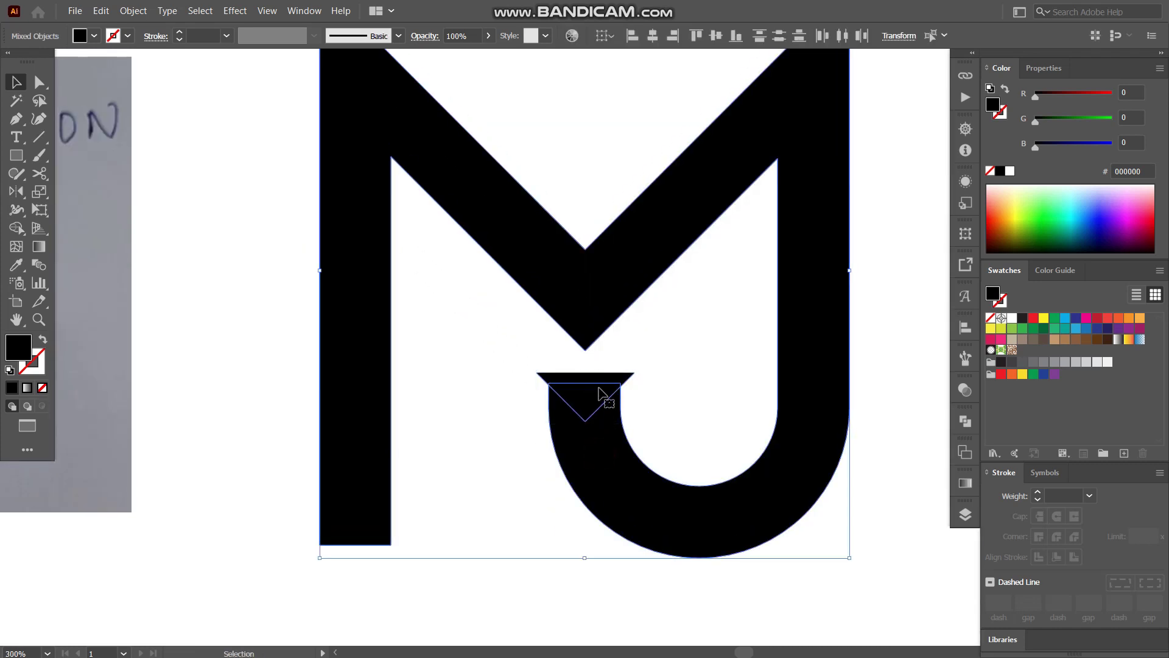
key(shift+m)
drag(577, 388, 590, 388)
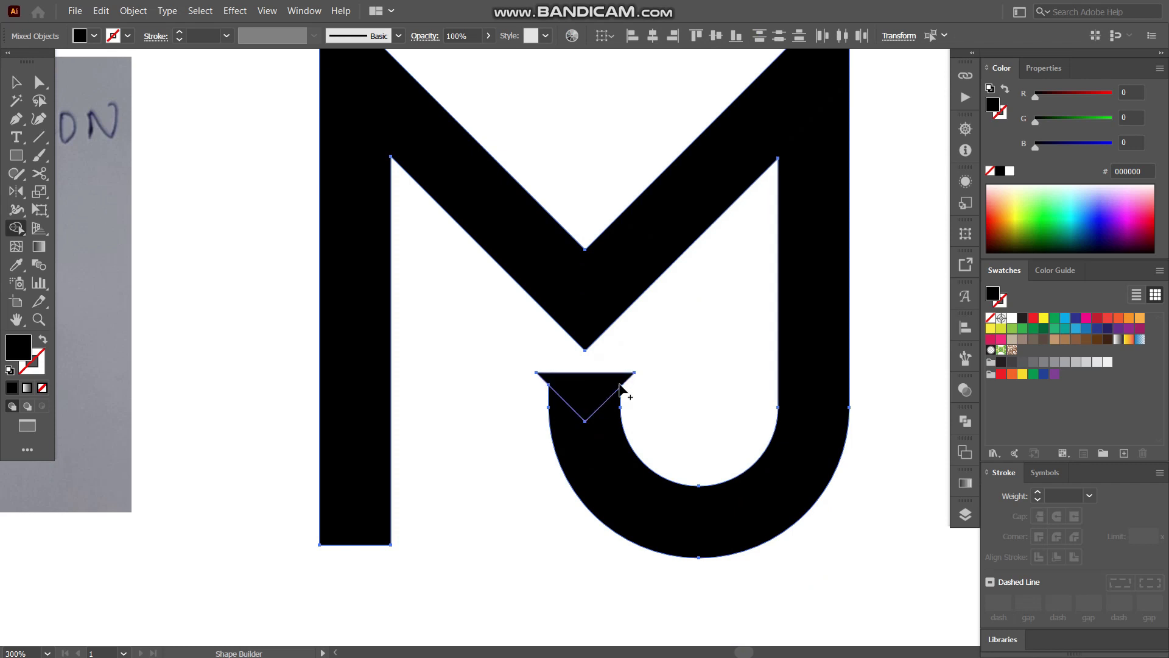
key(a)
key(shift+m)
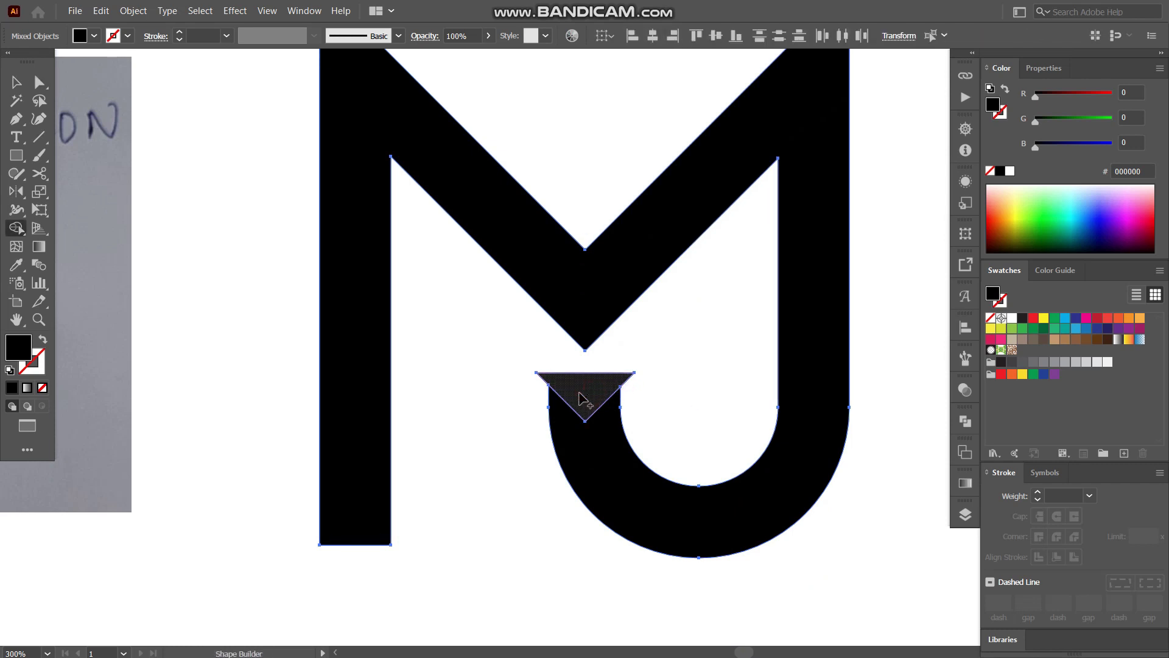
Delete the merged triangle to cut a V-shaped notch into the J hook's open end.
key(a)
click(667, 383)
drag(580, 394, 493, 373)
key(Delete)
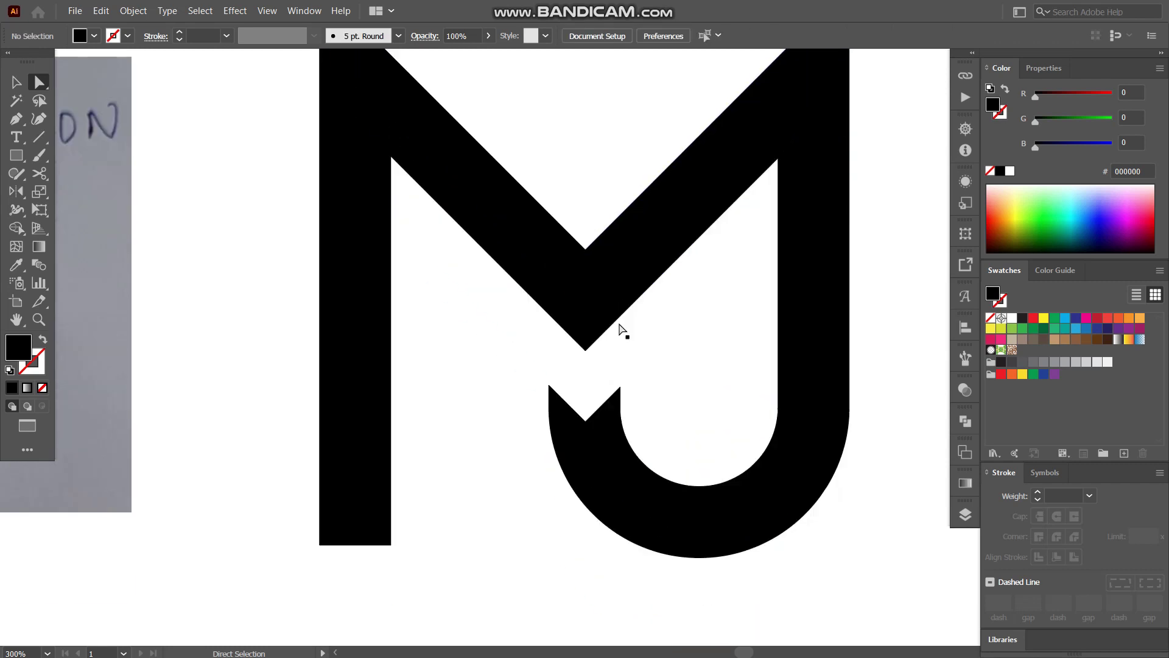
Raise the outer bottom corner of the M's left leg by 40 pt to slant the leg's end.
key(ctrl+minus)
scroll(531, 342, up, 4)
scroll(639, 337, down, 4)
scroll(749, 332, up, 6)
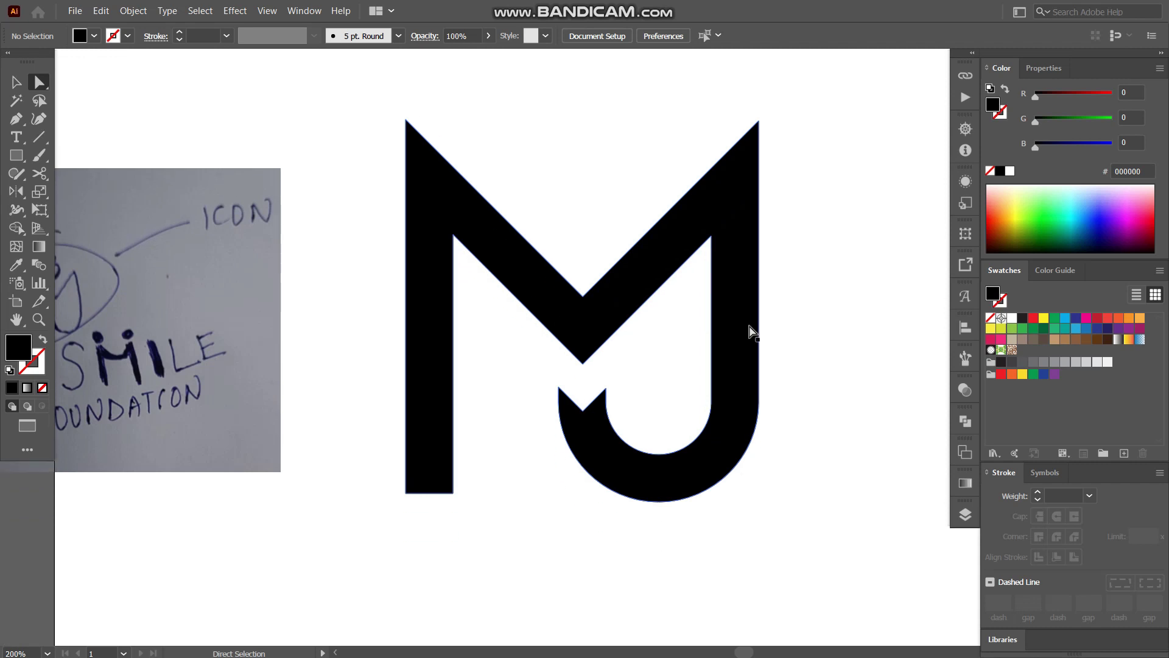
click(795, 338)
scroll(494, 451, down, 2)
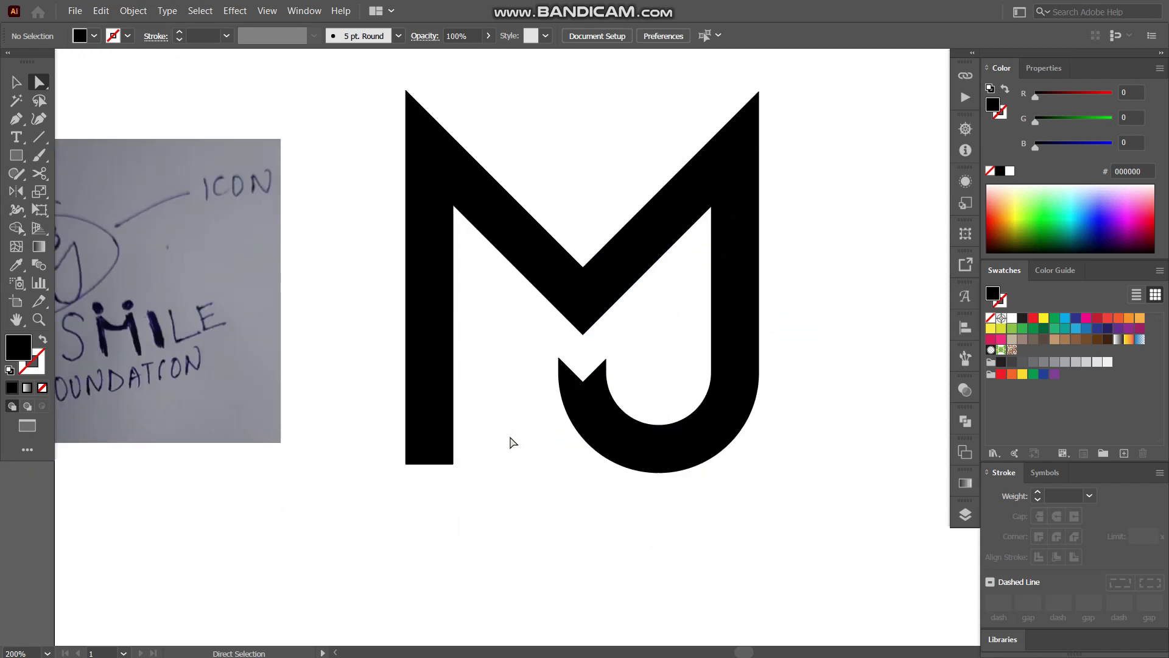
click(405, 464)
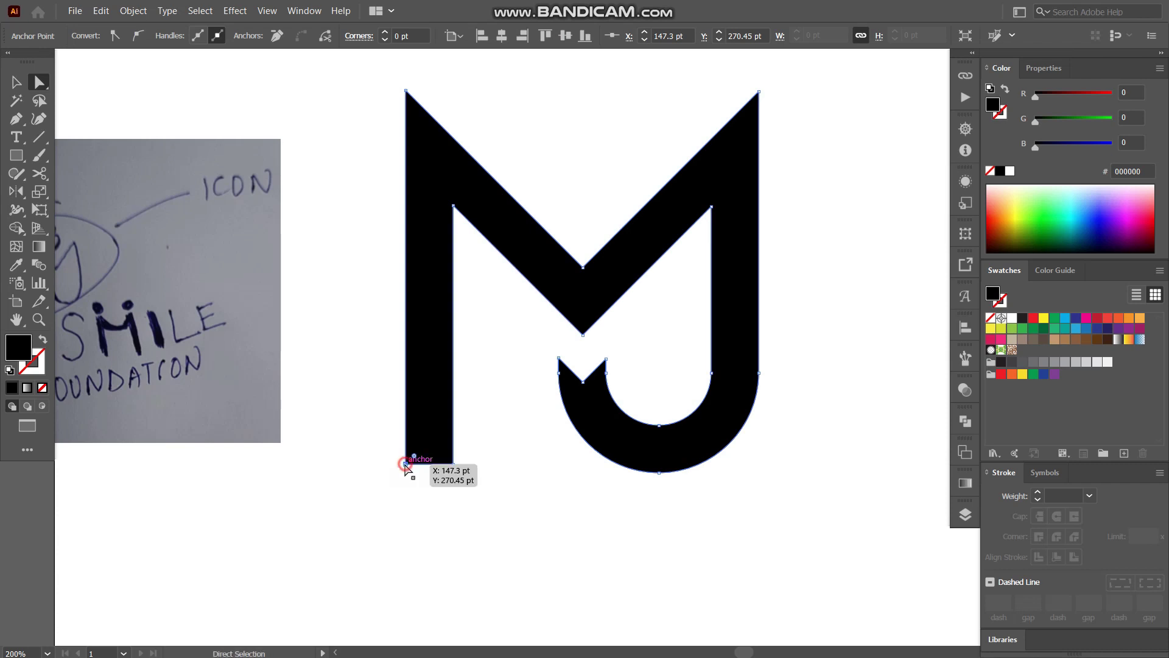
key(shift+Up)
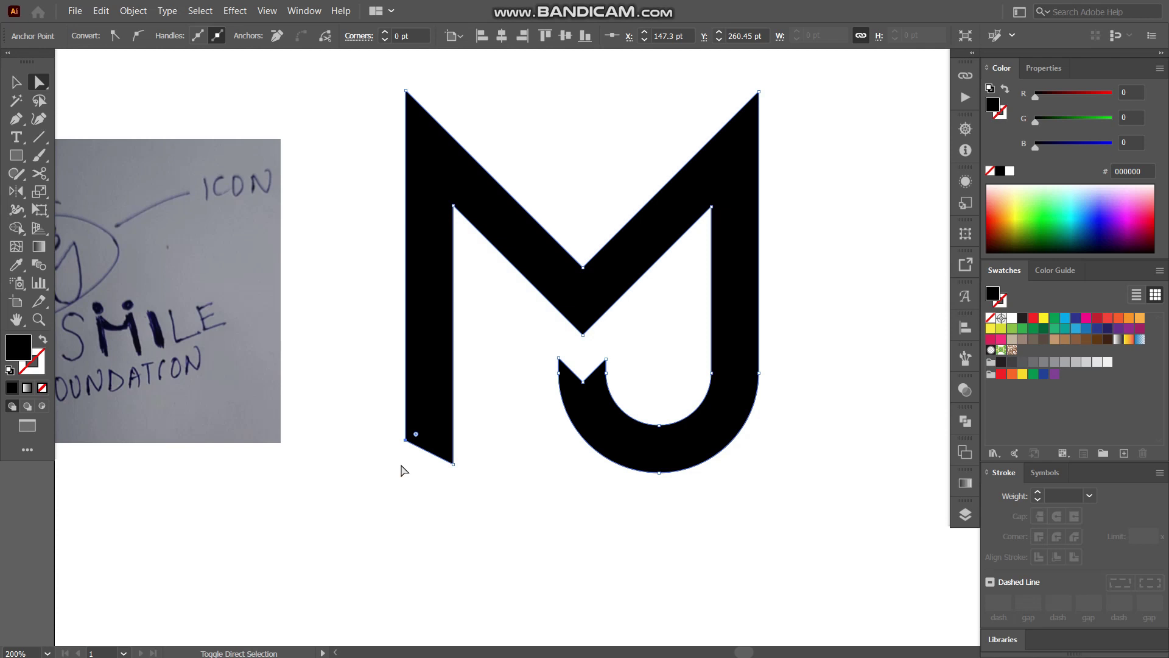
key(shift+Up)
key(shift+Up)
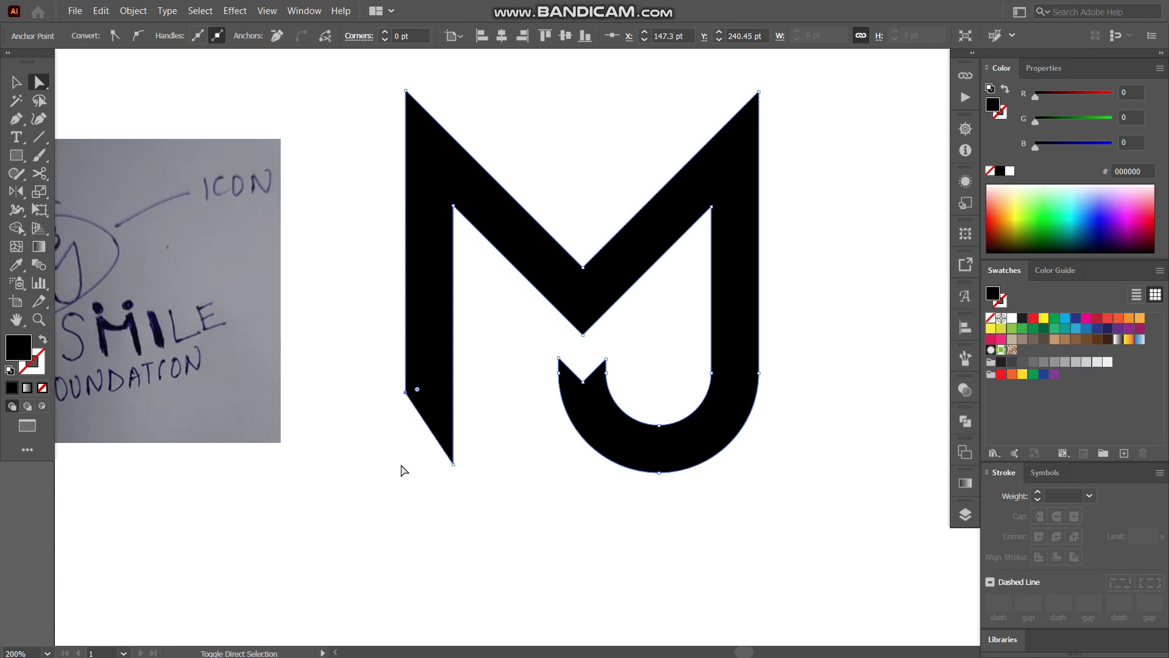
key(shift+Up)
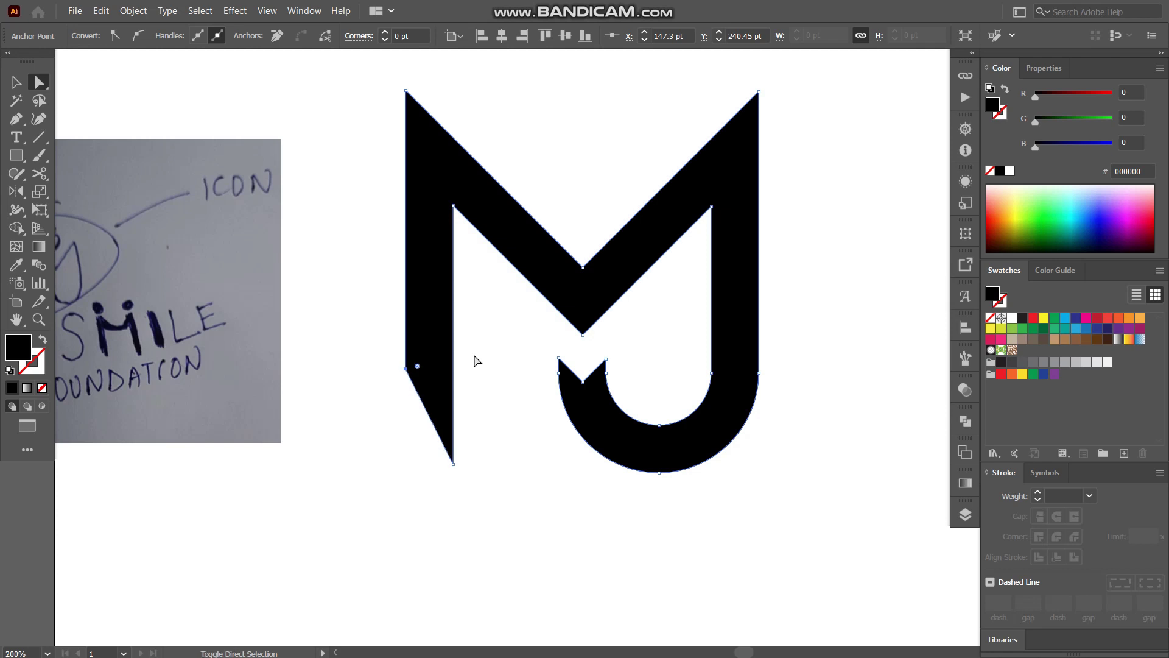
Round the raised outer corner of the M's left leg to a radius of about 116.5 pt.
click(461, 341)
click(418, 370)
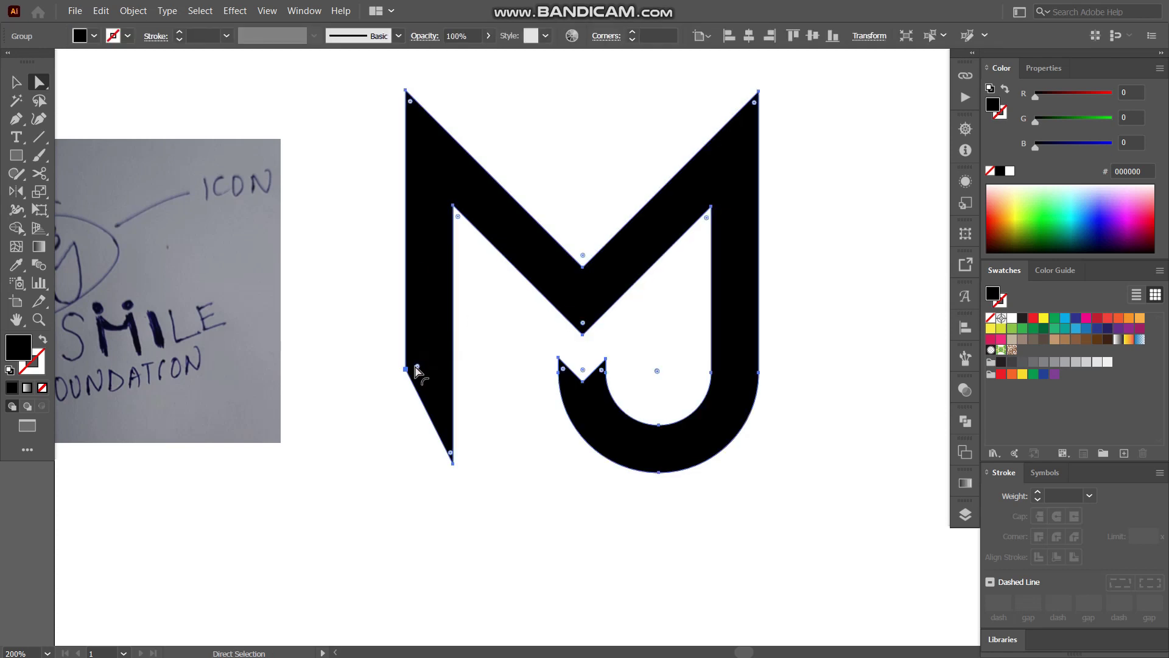
drag(418, 370, 683, 324)
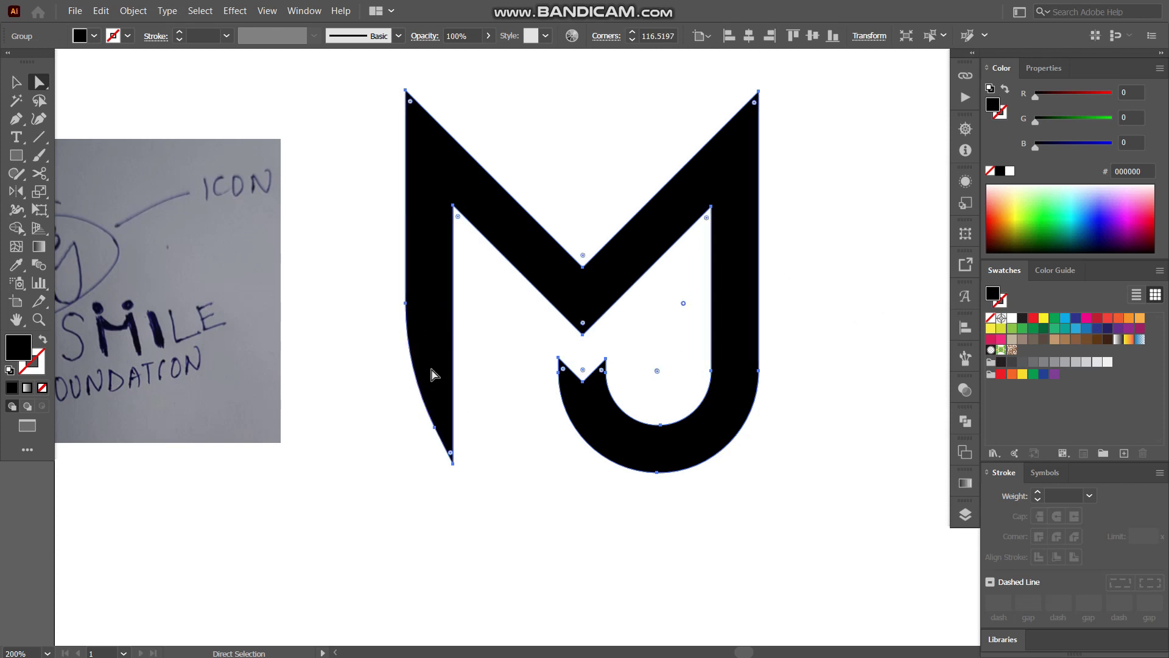
click(503, 357)
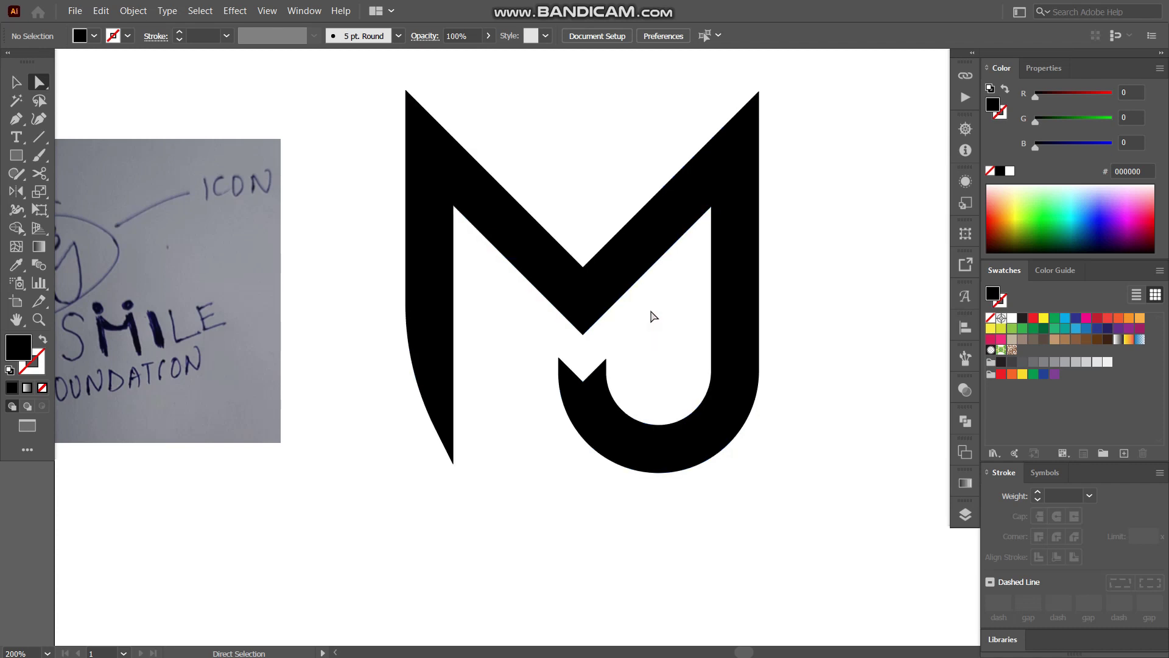
Draw a vertical line through the M's centre valley and extend it above and below the strokes.
key(p)
click(583, 266)
click(582, 356)
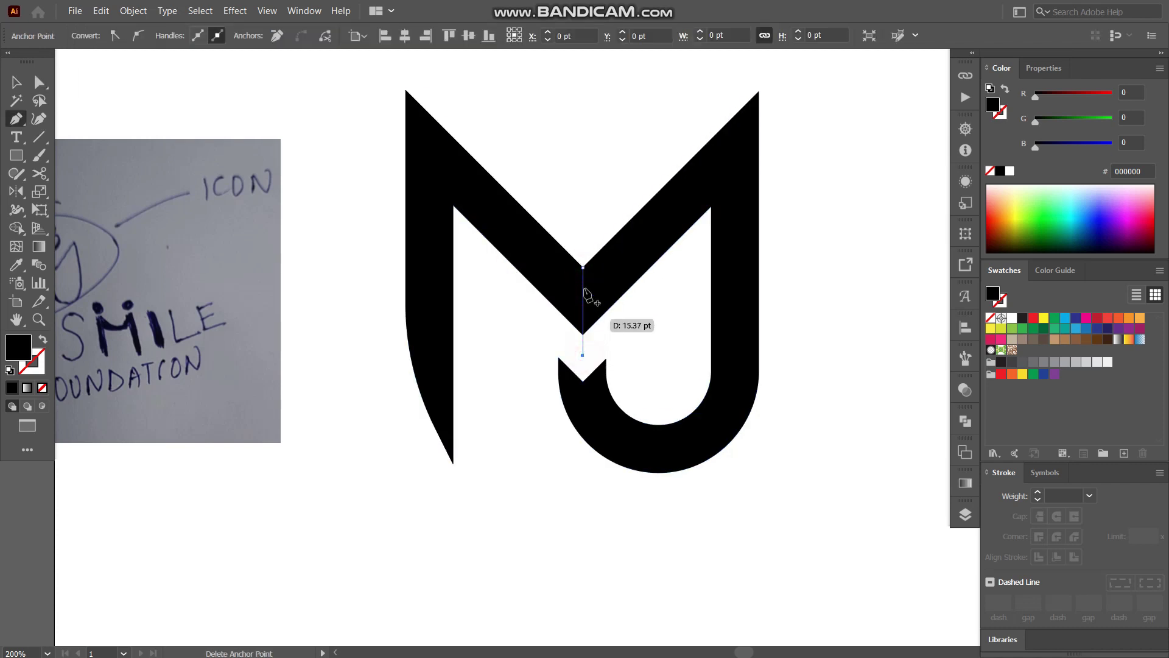
key(v)
drag(587, 264, 588, 168)
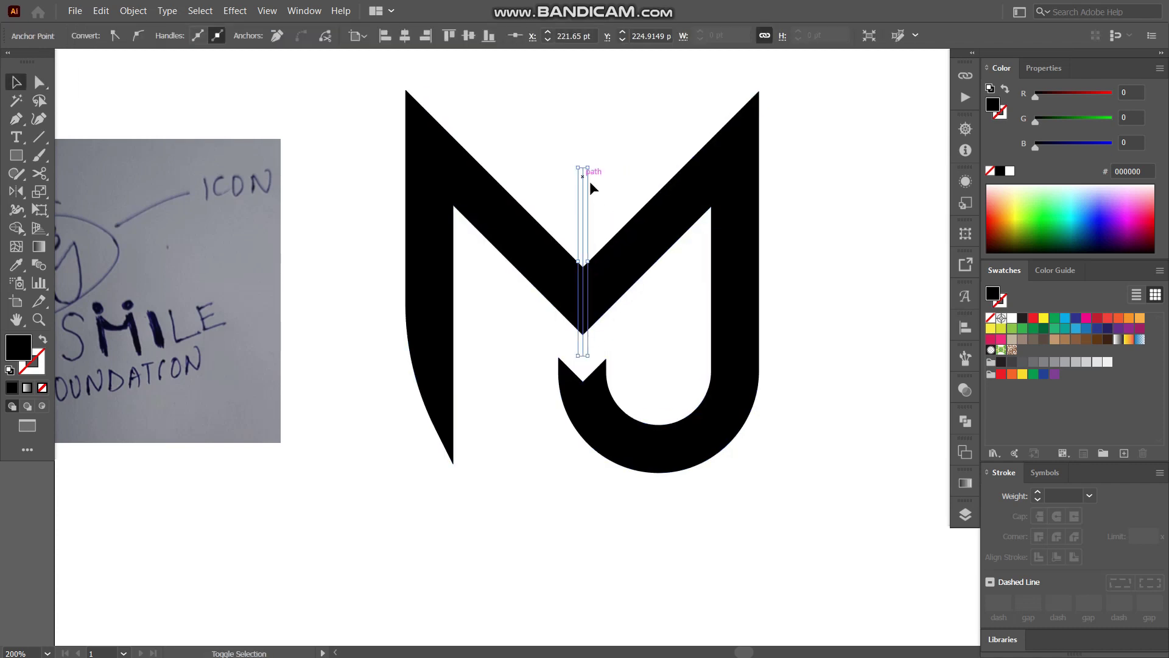
click(630, 318)
Divide the MJ shape into two halves along the vertical centre line using Shape Builder.
key(ctrl+a)
key(shift+m)
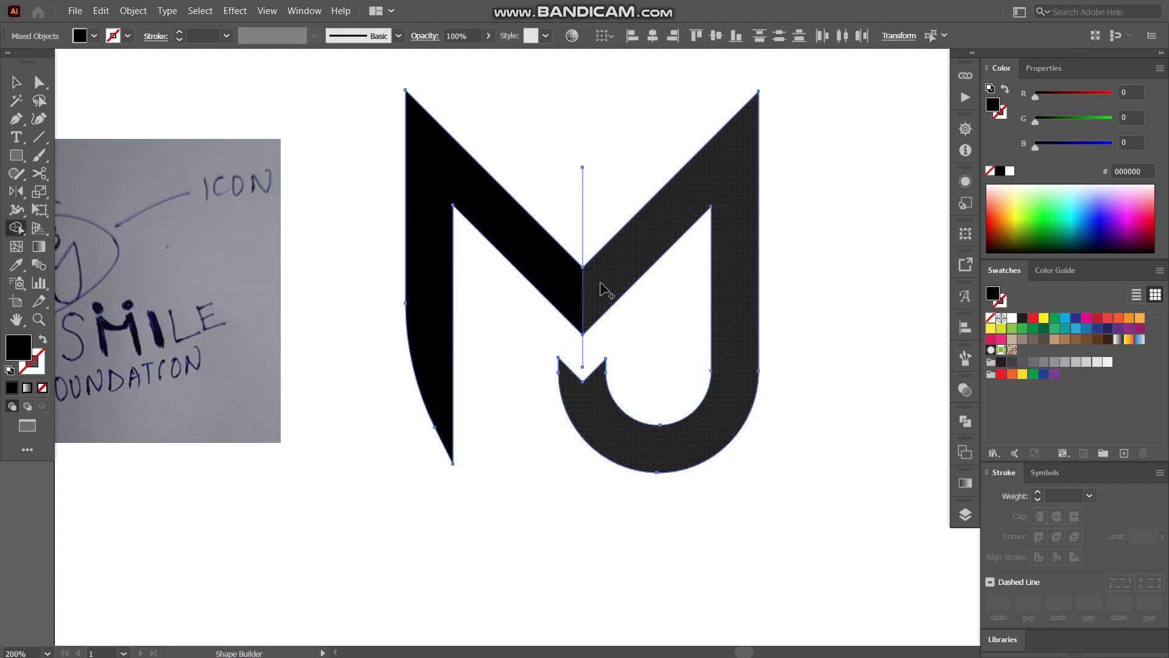
key(a)
click(637, 311)
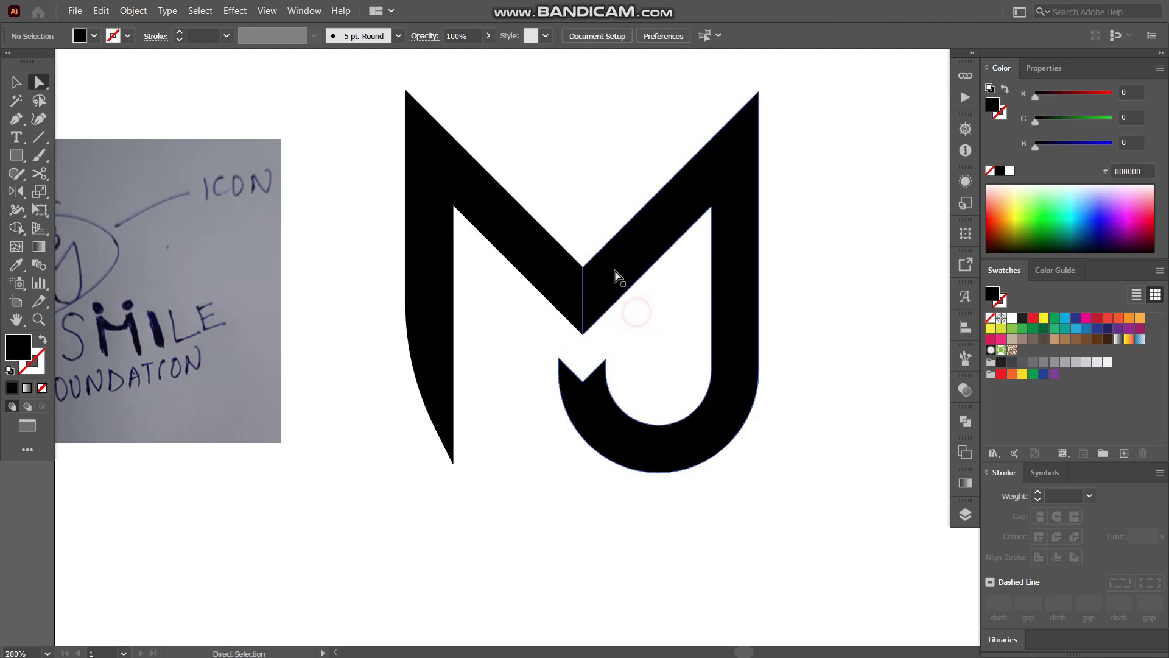
Round the upper inner corners of both halves at the M's centre valley to a radius of about 68.3 pt.
click(615, 272)
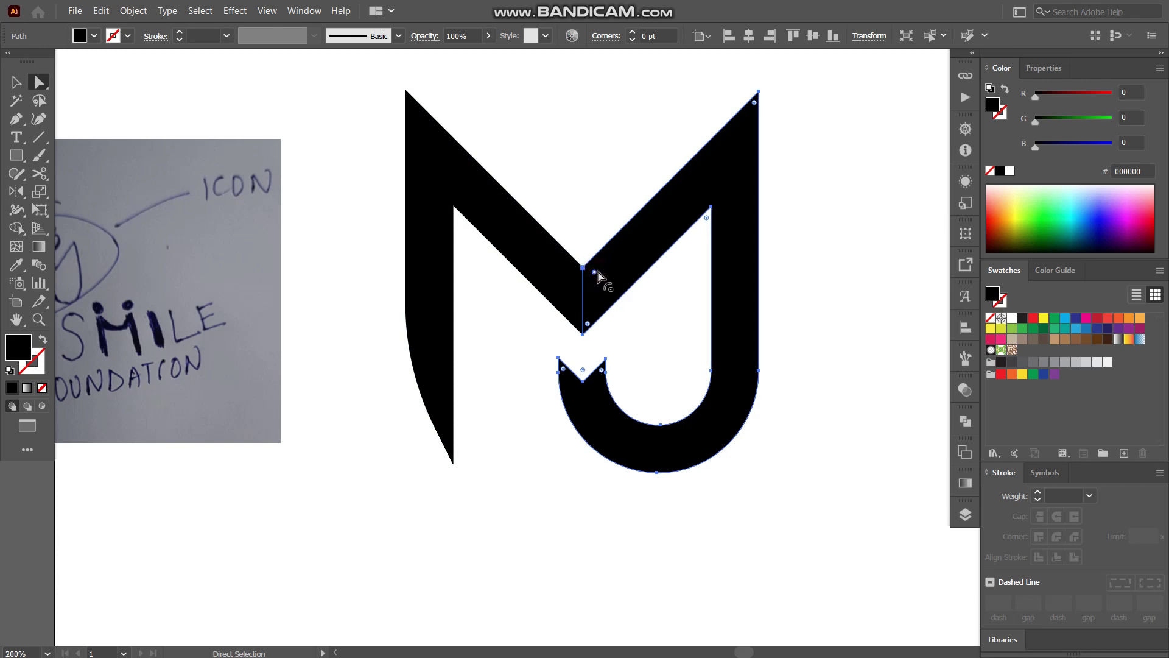
click(644, 308)
click(571, 274)
shift+click(596, 272)
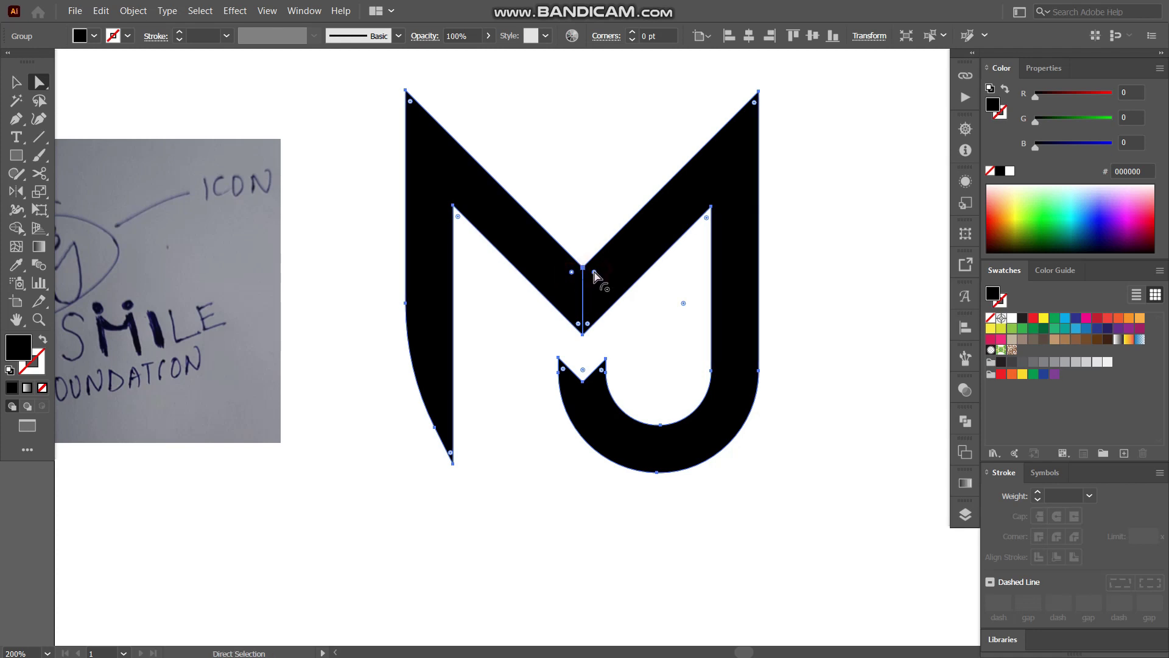
drag(593, 274, 818, 378)
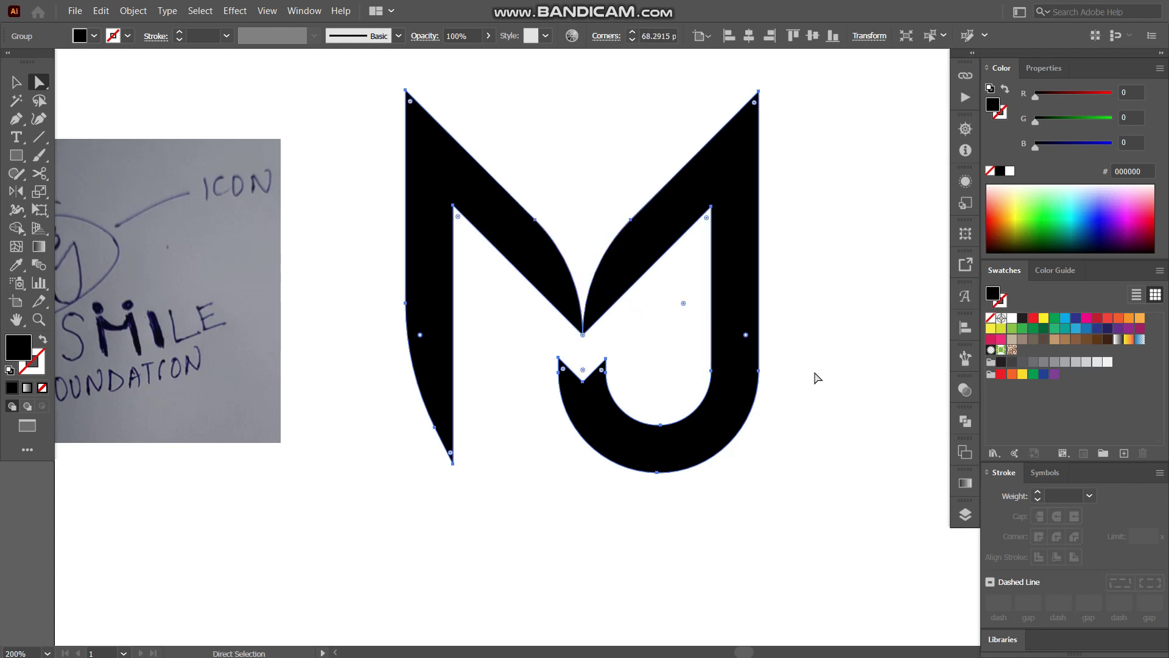
click(817, 378)
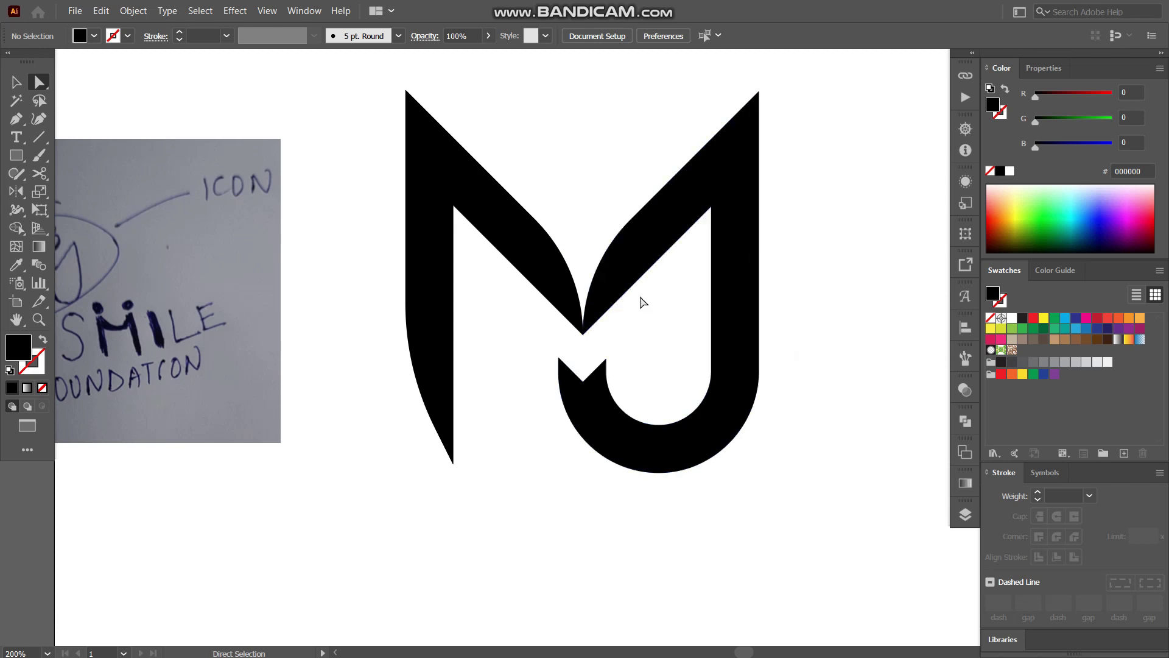
Scale the whole MJ icon down slightly and proportionally about its centre.
key(v)
click(627, 264)
key(ctrl+shift+g)
click(823, 290)
click(737, 283)
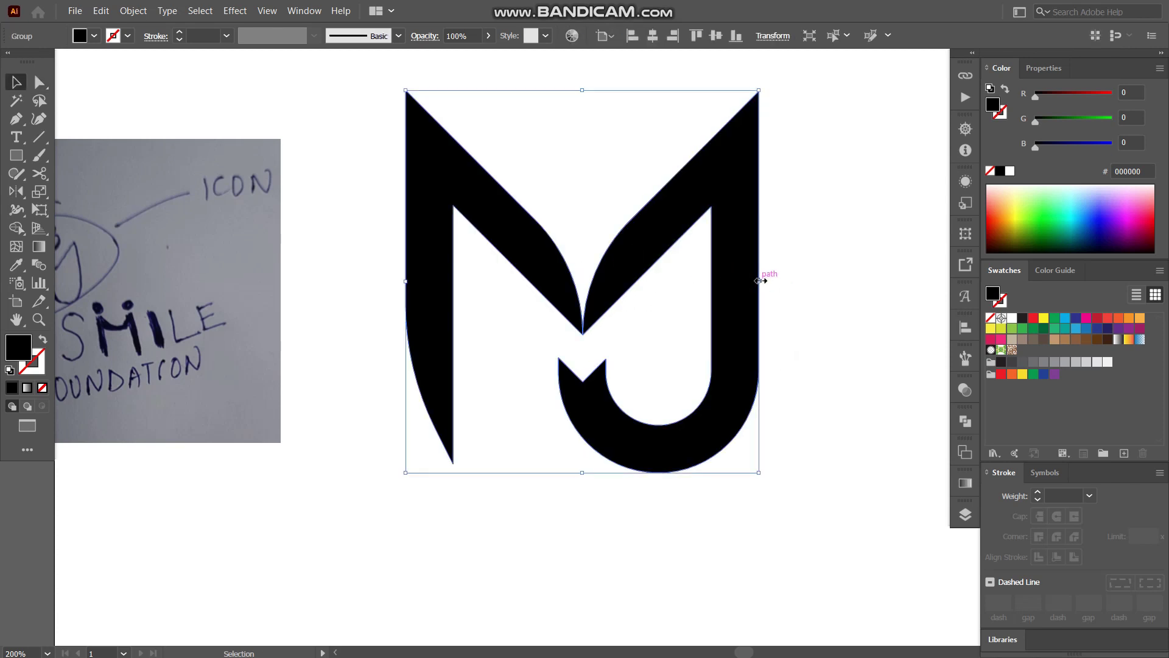
drag(759, 281, 707, 294)
click(772, 311)
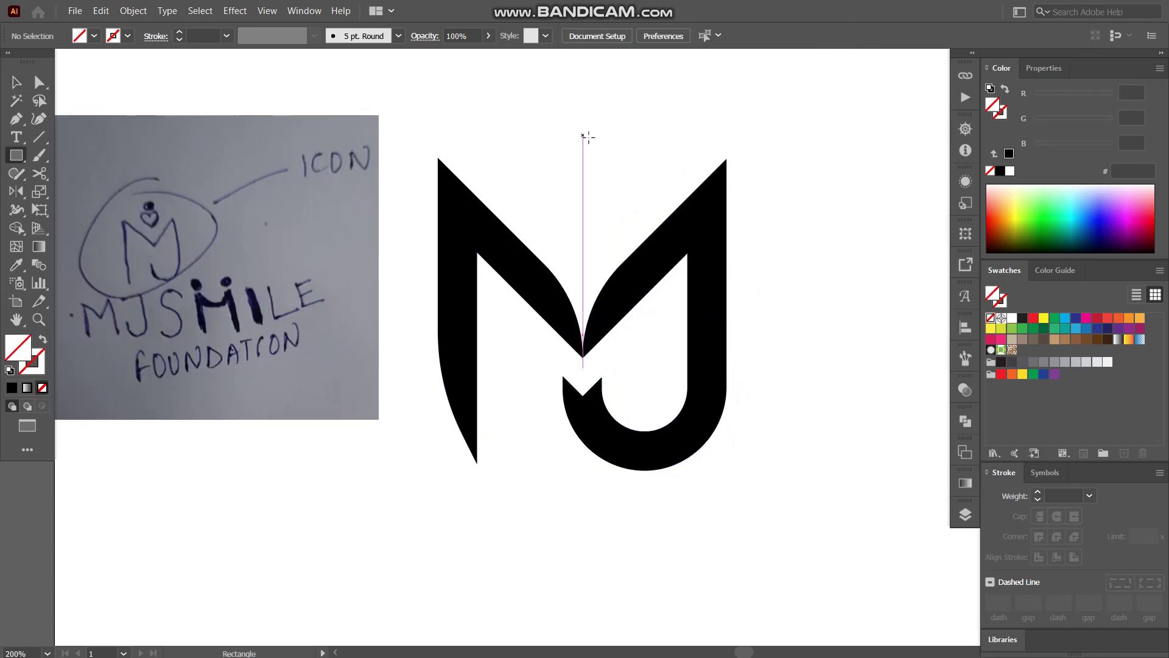
Draw a narrow vertical rectangle centred above the M's valley and fill it with black.
drag(589, 150, 604, 188)
key(v)
drag(620, 196, 502, 117)
click(12, 388)
drag(588, 162, 589, 182)
click(624, 175)
click(634, 174)
click(575, 199)
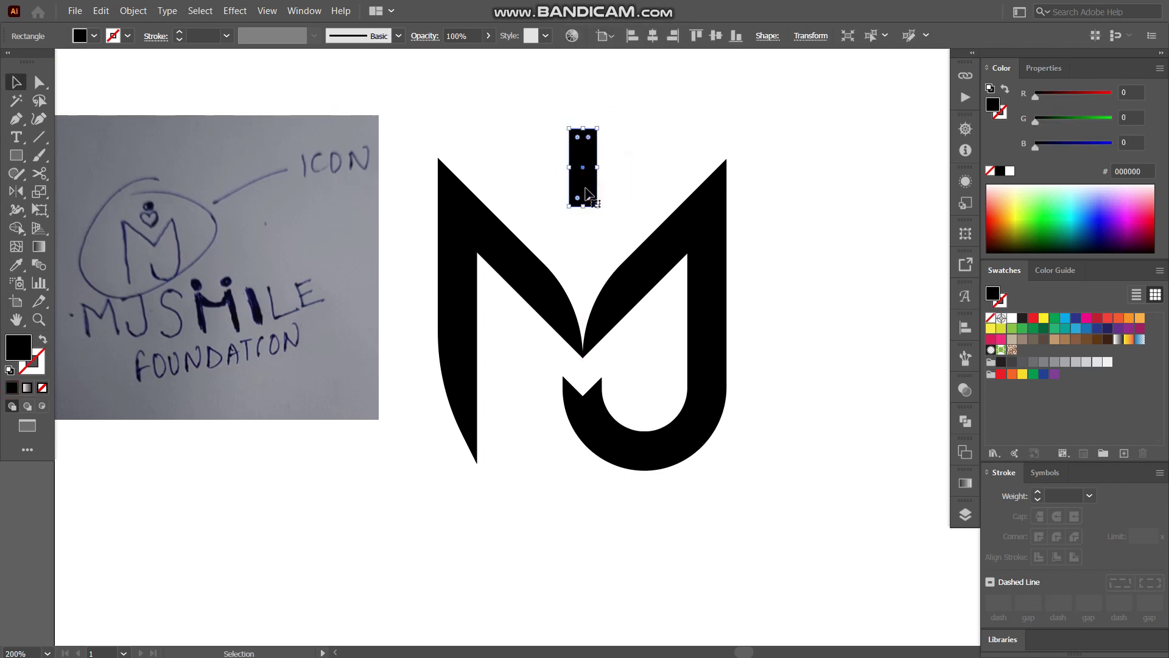
Tilt the black rectangle diagonally and add a mirrored copy crossing it to form an X.
key(a)
drag(601, 212, 501, 169)
key(ctrl+z)
drag(605, 209, 666, 178)
Split the X with Shape Builder and delete its two lower arms to leave an angular heart.
key(shift+m)
click(611, 189)
click(564, 198)
key(a)
click(601, 186)
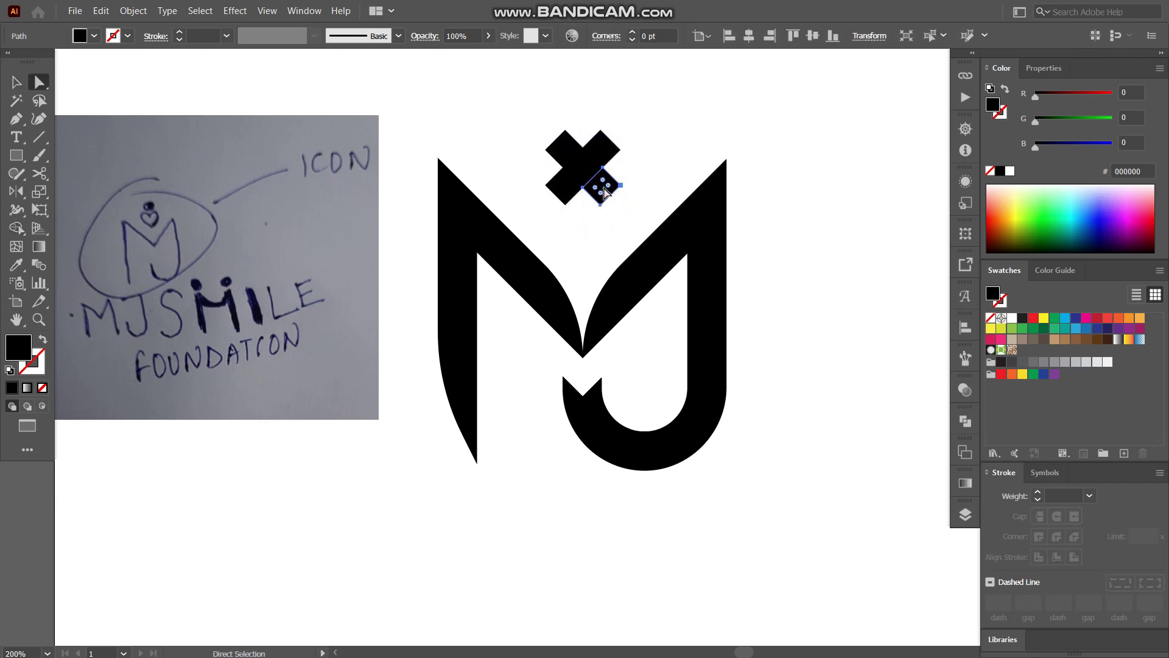
key(Delete)
click(564, 187)
key(Delete)
click(583, 161)
Enlarge the angular heart proportionally so that its tip reaches further down toward the M's valley.
key(v)
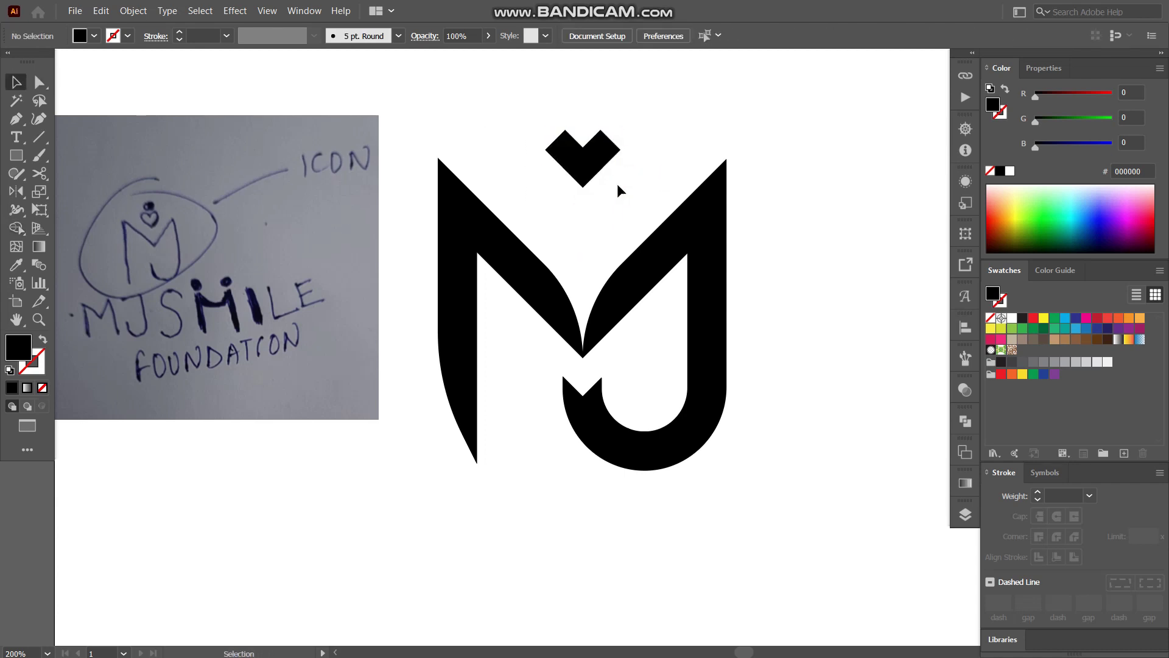
drag(583, 187, 590, 213)
click(603, 201)
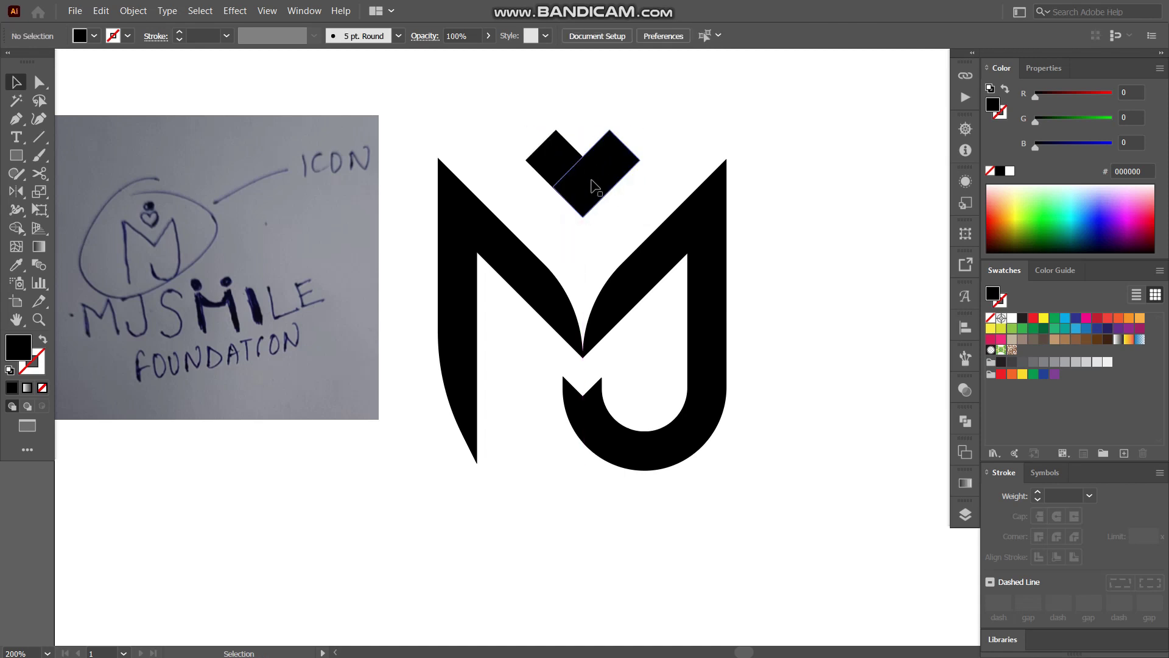
Round the upper corners of both halves of the angular heart fully to form smooth lobes.
click(594, 182)
click(663, 184)
key(a)
click(584, 163)
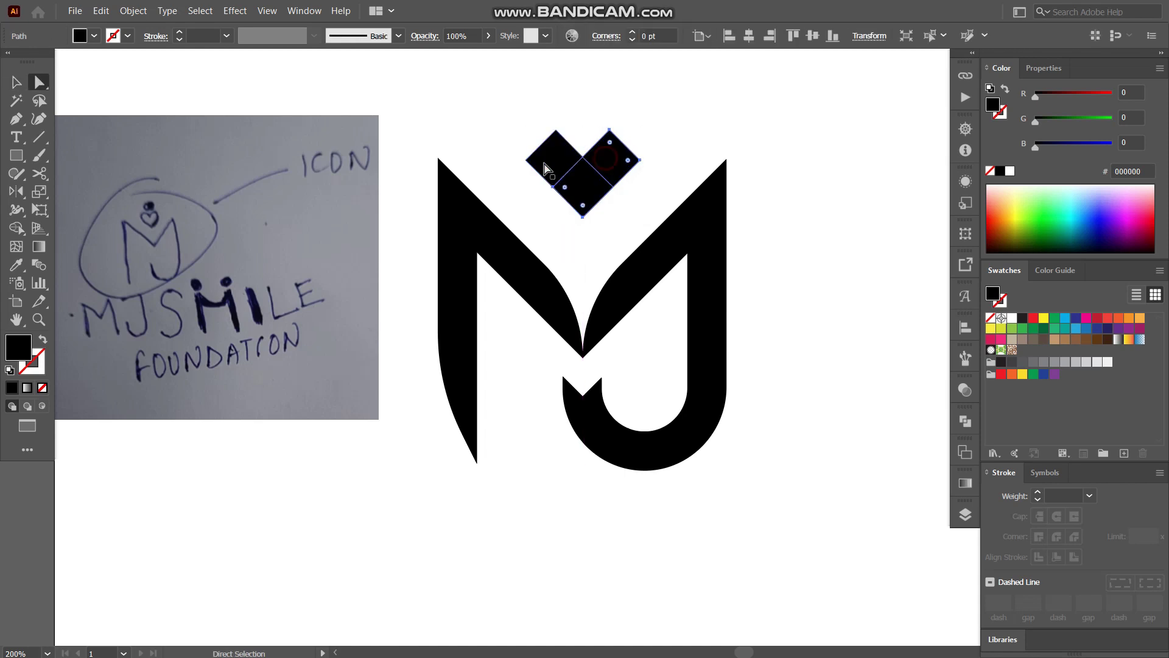
click(561, 148)
shift+click(609, 157)
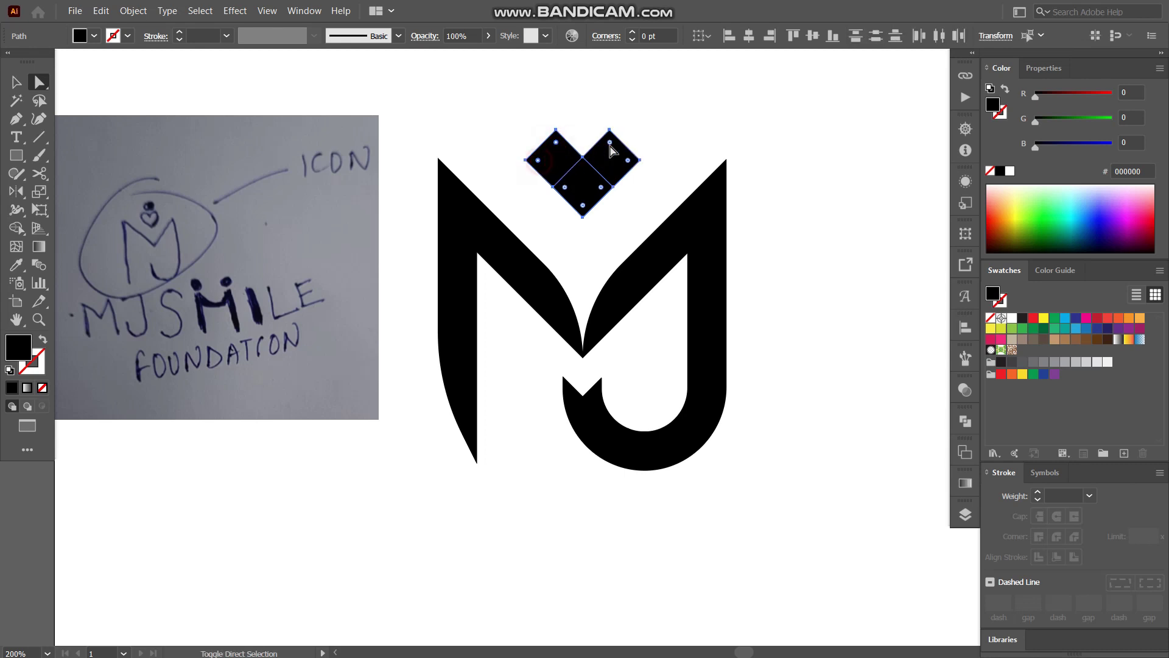
drag(628, 160, 580, 188)
click(664, 173)
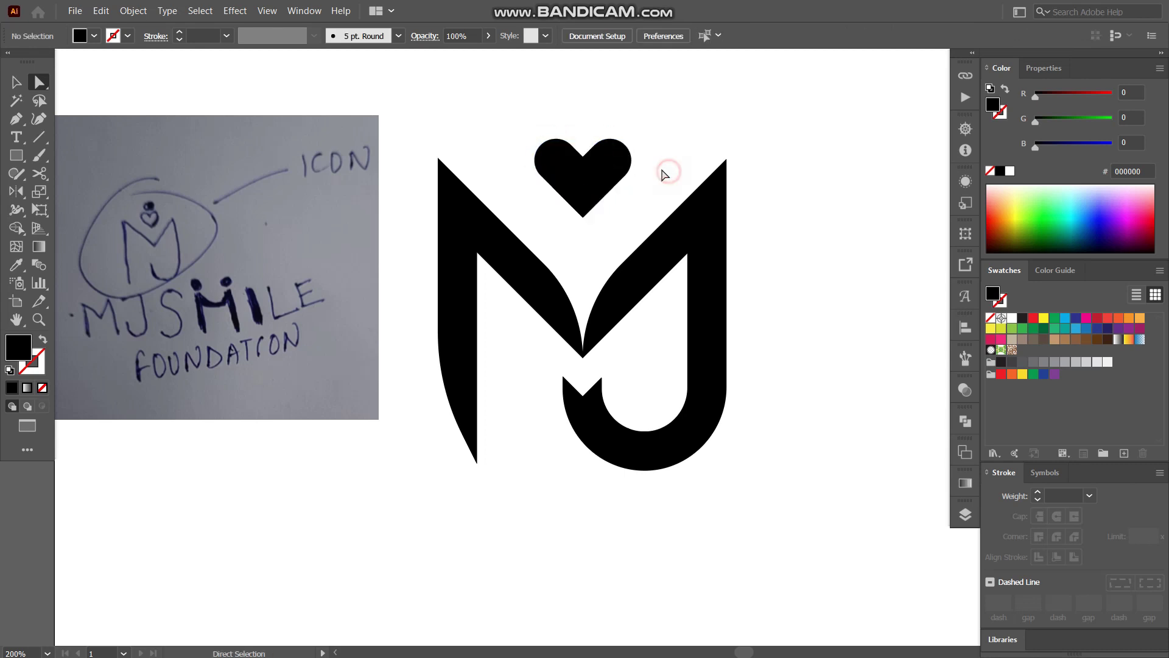
Give the right half of the heart a white 2 pt stroke to separate it from the left half.
click(565, 174)
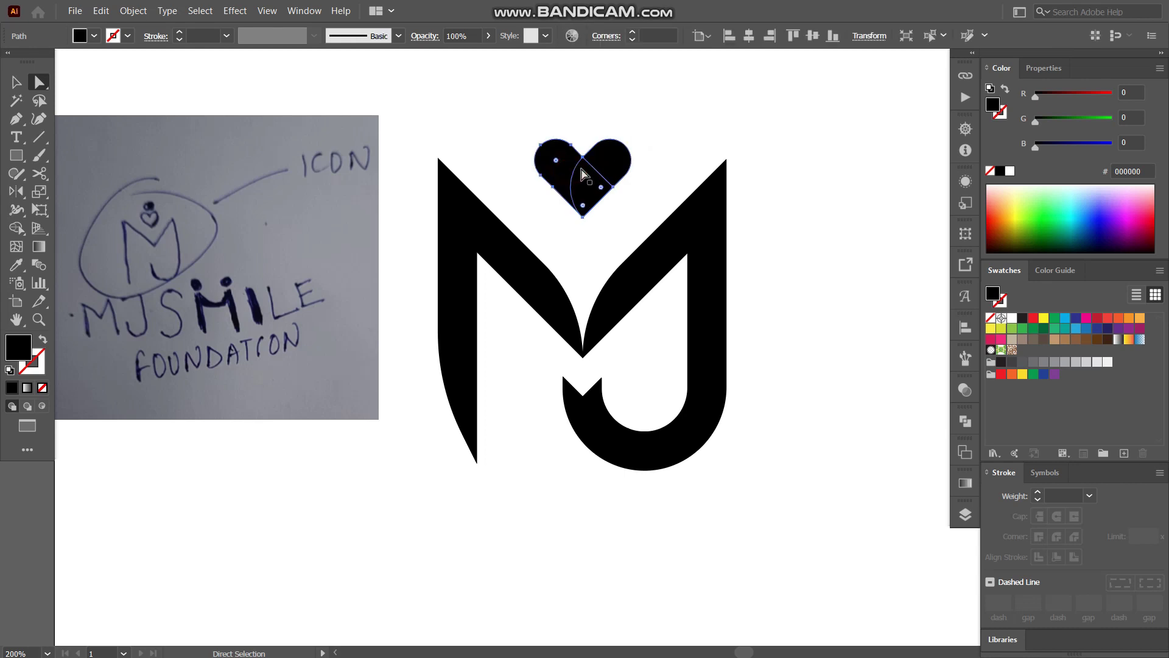
shift+click(596, 176)
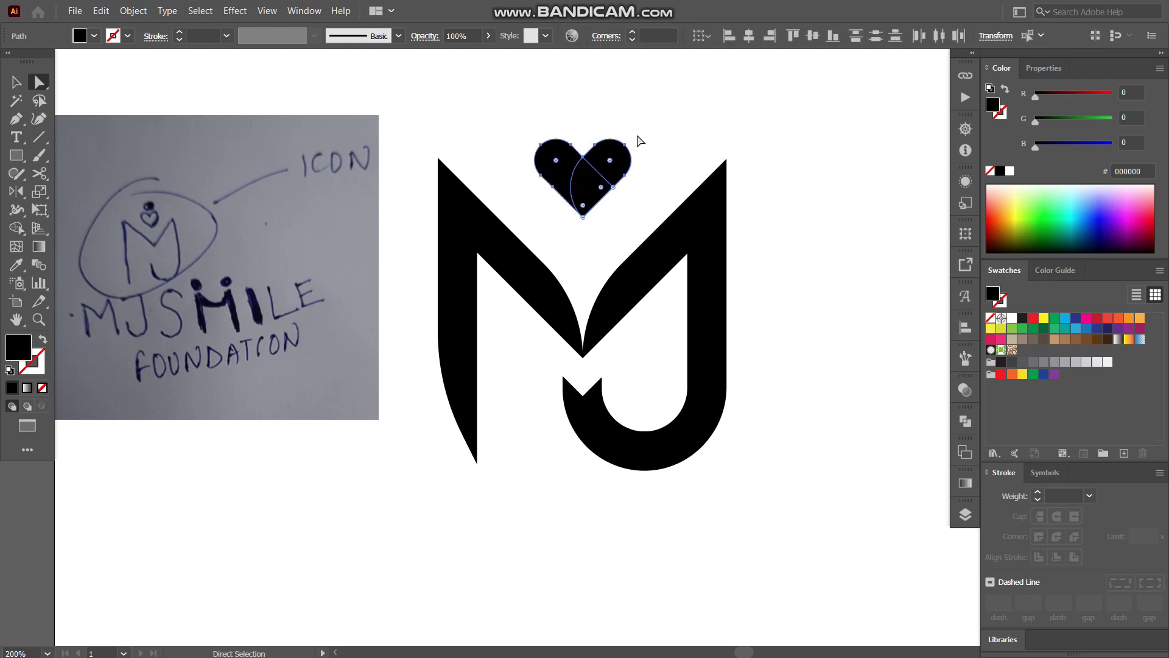
click(597, 166)
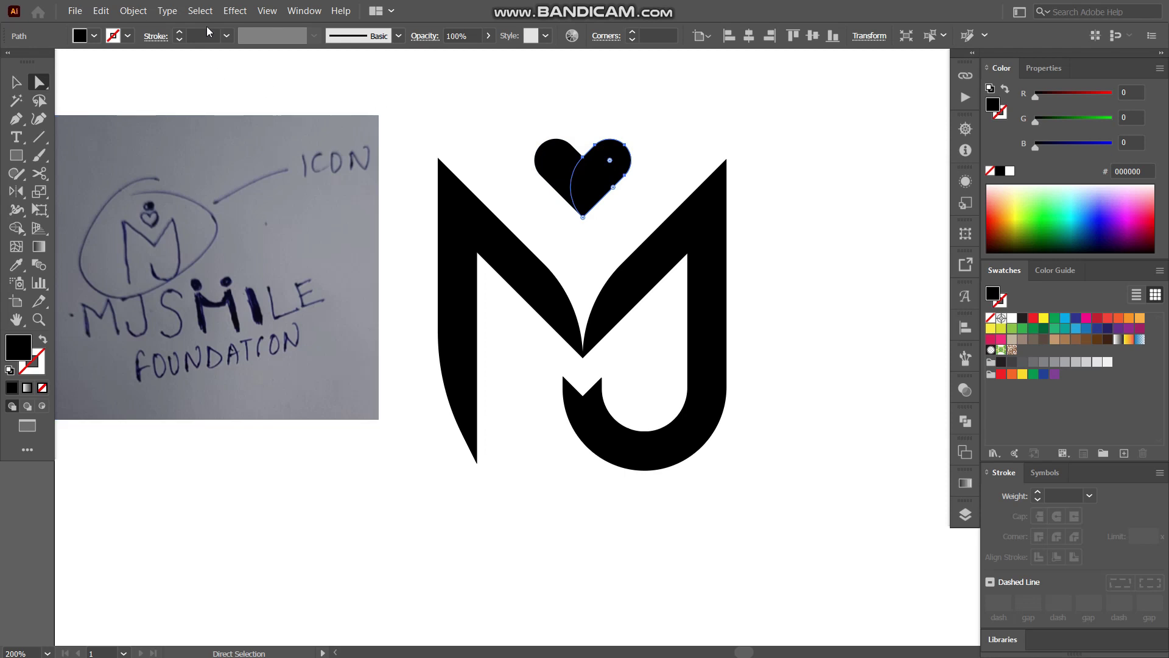
click(42, 339)
click(43, 339)
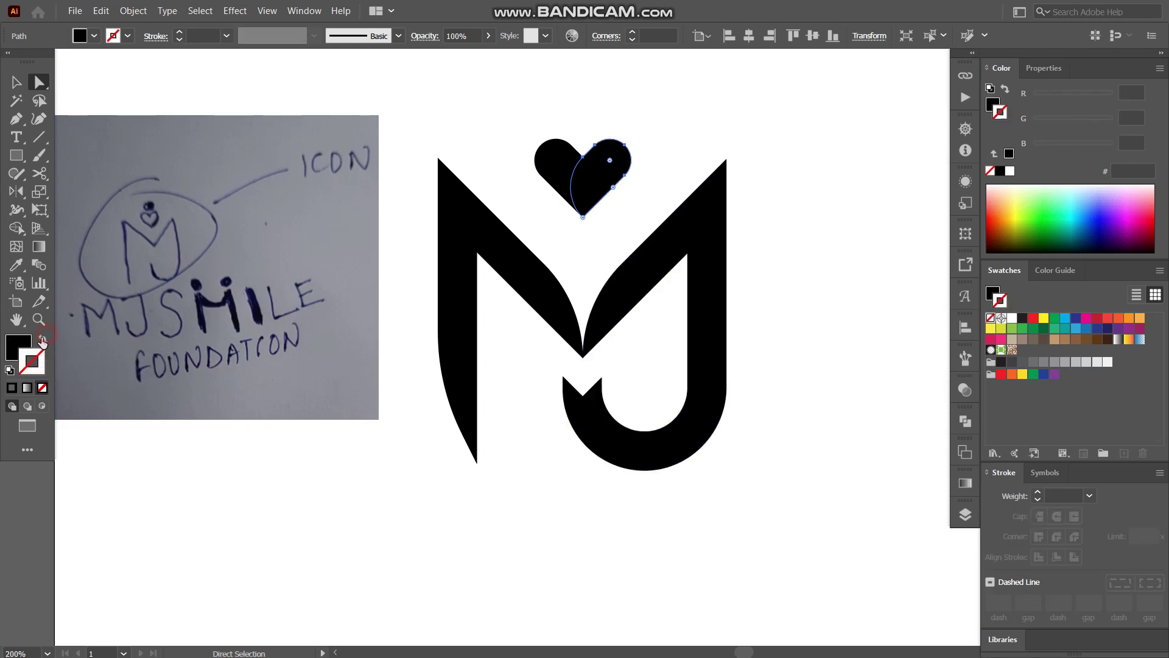
click(43, 340)
click(43, 340)
click(1010, 318)
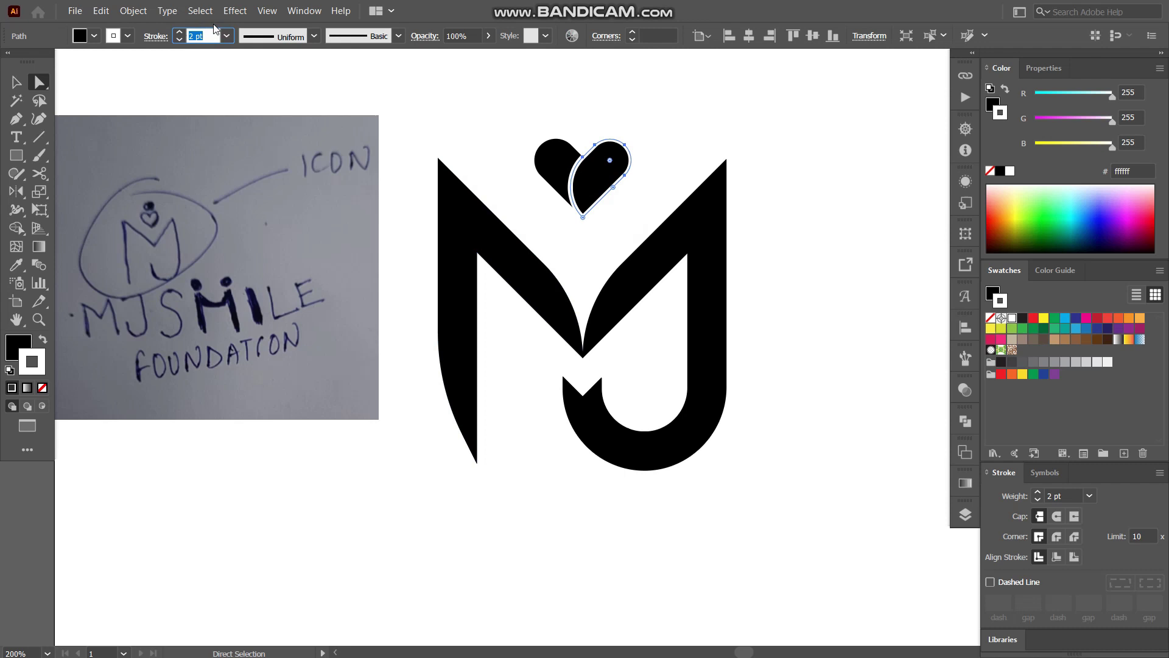
click(677, 145)
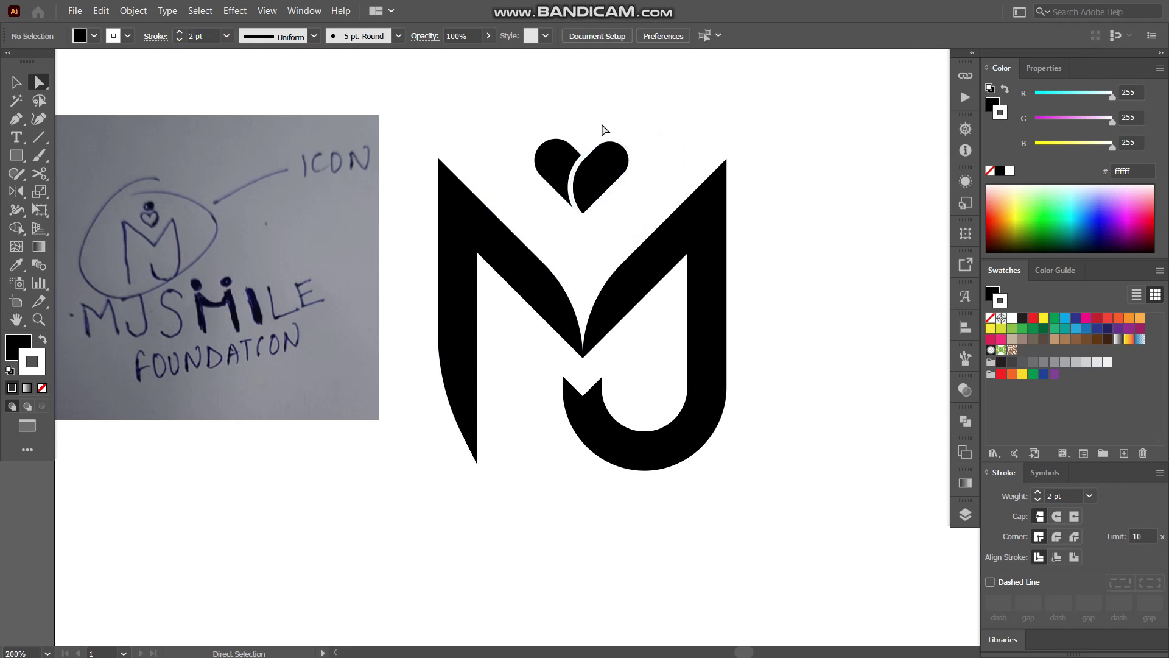
Draw a small black, white-outlined circle above the heart and overlap it side by side with a second one.
key(l)
mouse_move(587, 121)
mouse_down()
mouse_move(598, 134)
mouse_move(571, 120)
mouse_up()
key(v)
click(626, 135)
shift+click(594, 118)
click(594, 118)
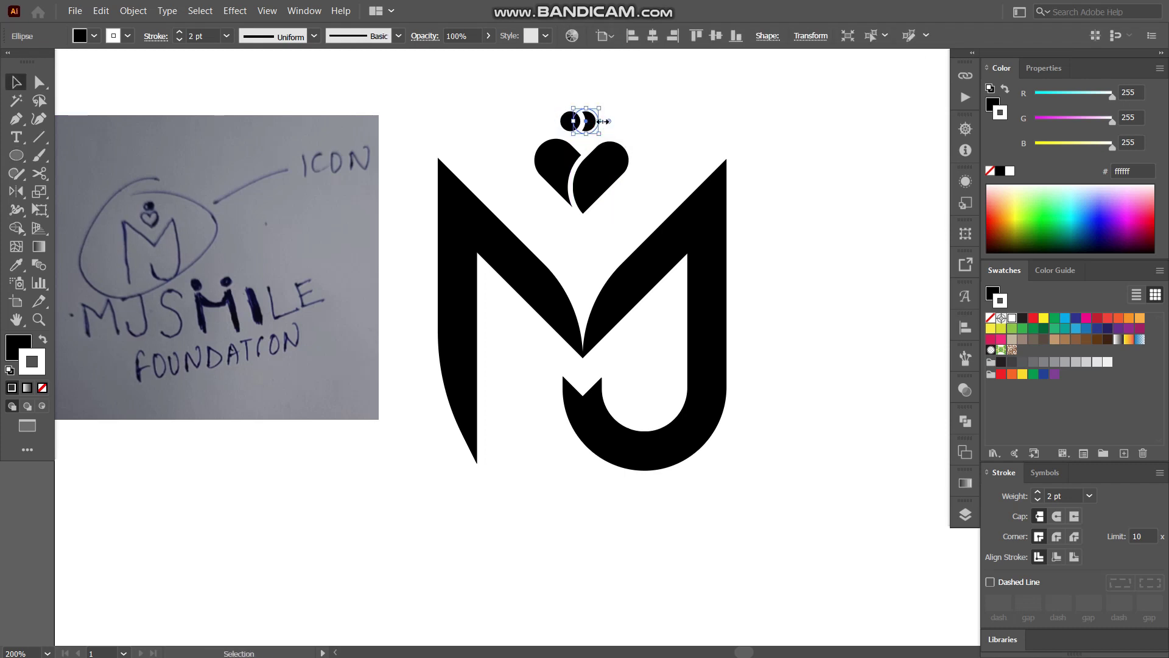
shift+click(568, 121)
drag(589, 123, 594, 120)
click(631, 123)
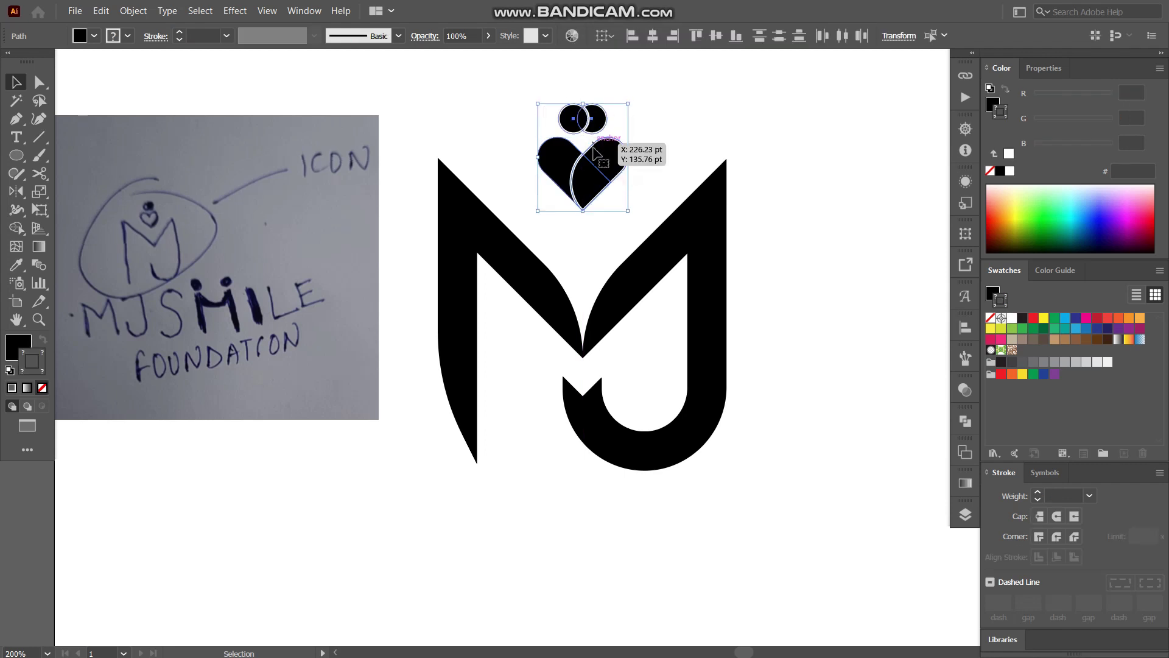
Shrink the heart with its two circles above the M's valley and scale down the whole MJ icon.
mouse_move(593, 148)
mouse_down()
mouse_move(594, 179)
mouse_move(582, 149)
mouse_up()
mouse_move(600, 198)
mouse_down()
mouse_move(598, 186)
mouse_move(598, 195)
mouse_up()
click(784, 195)
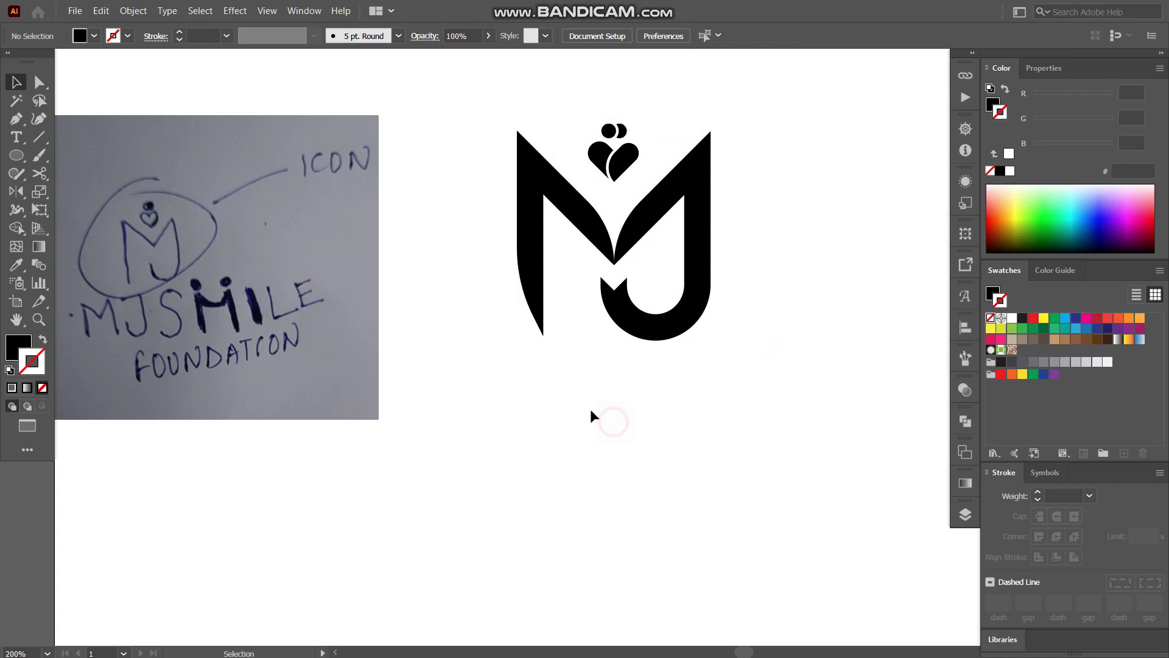
Add the text "MJ SMILE" below the icon in Montserrat Semi Bold and enlarge it to about 30.65 pt.
key(t)
click(577, 421)
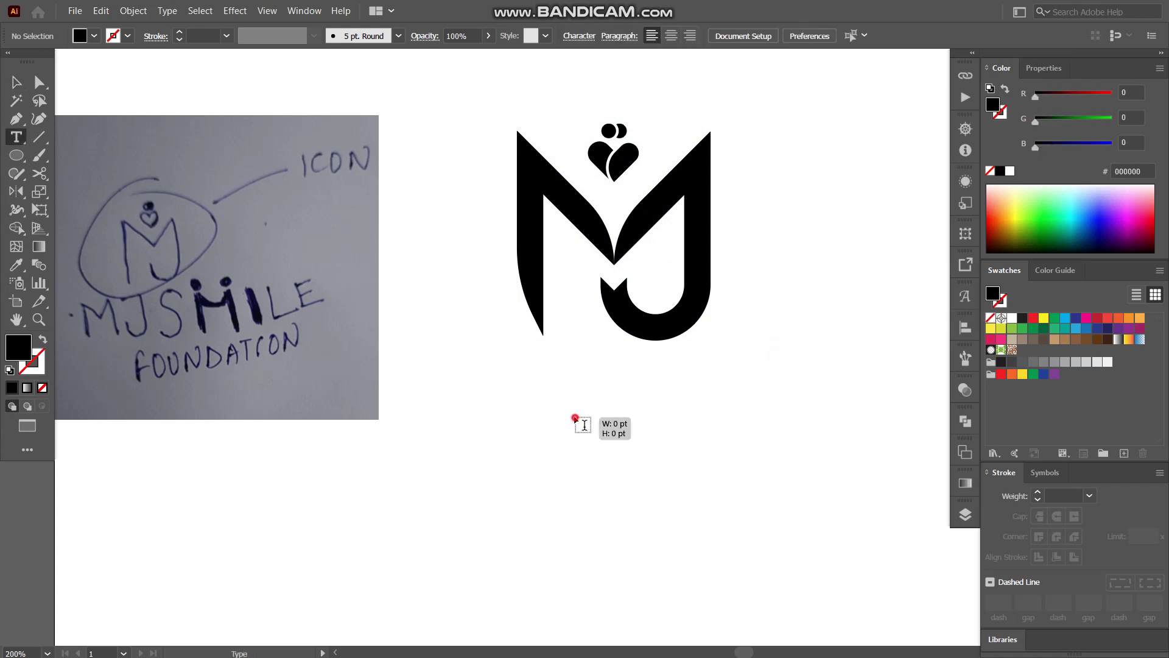
key(Caps_Lock)
text(M)
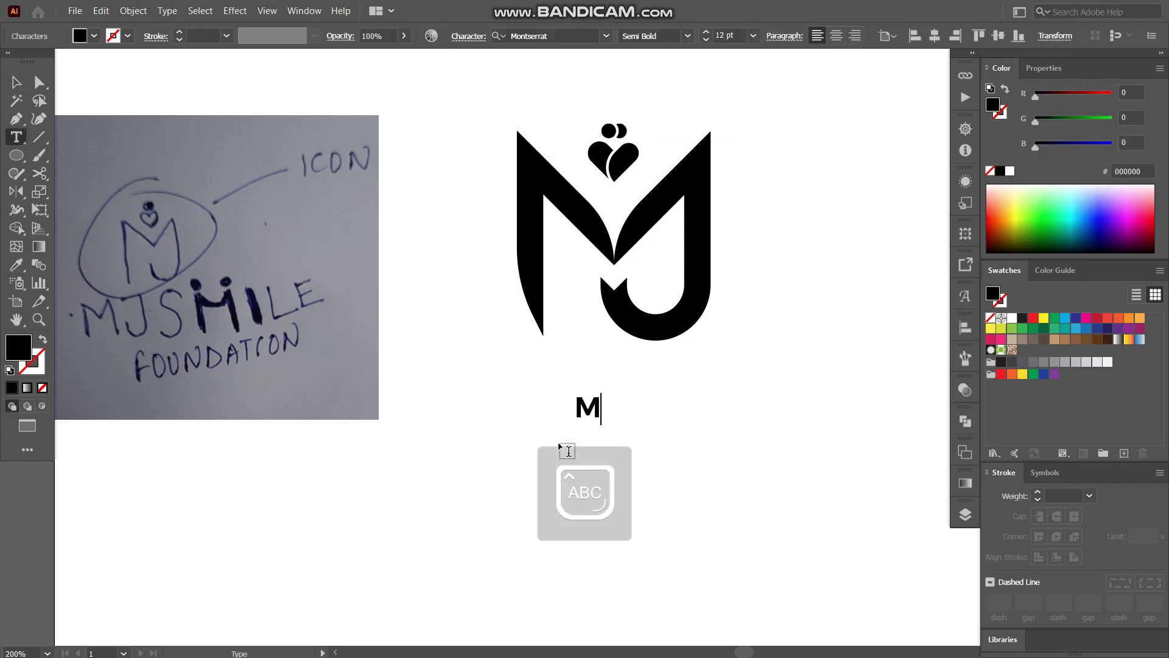
text(J SMILE)
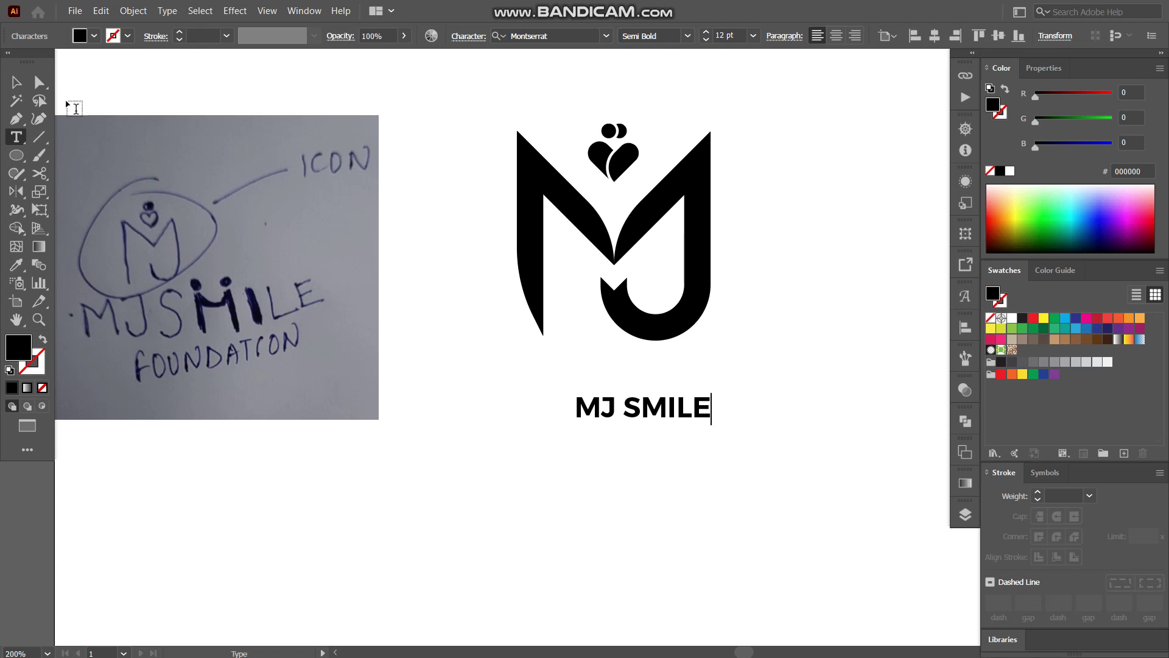
key(Escape)
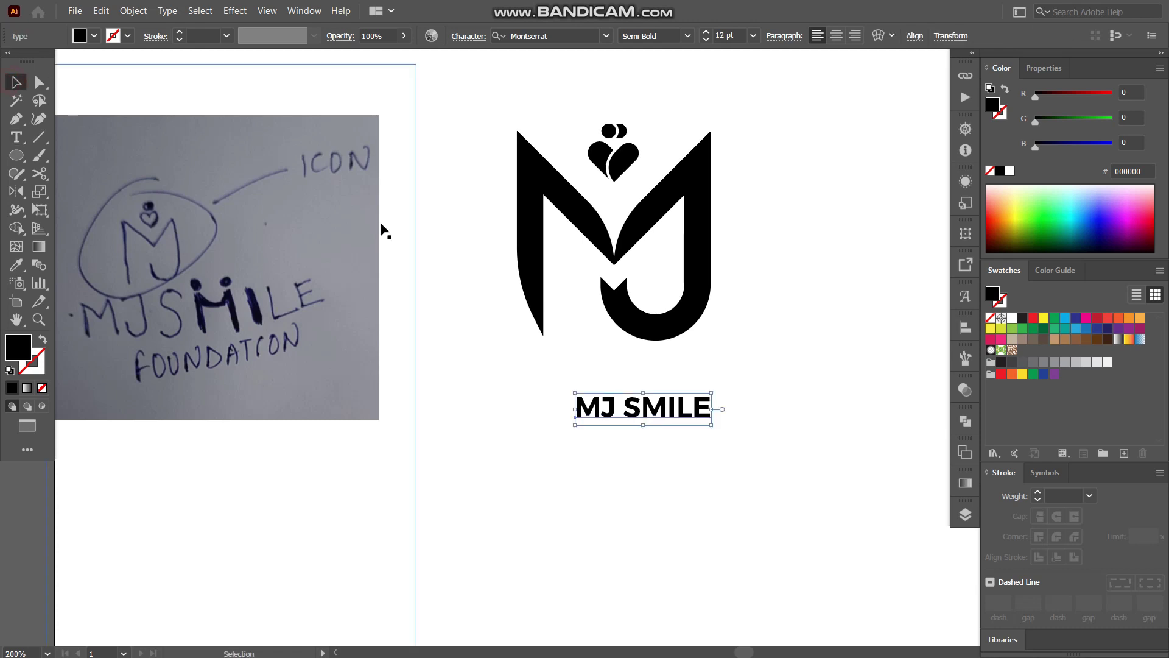
drag(711, 408, 738, 411)
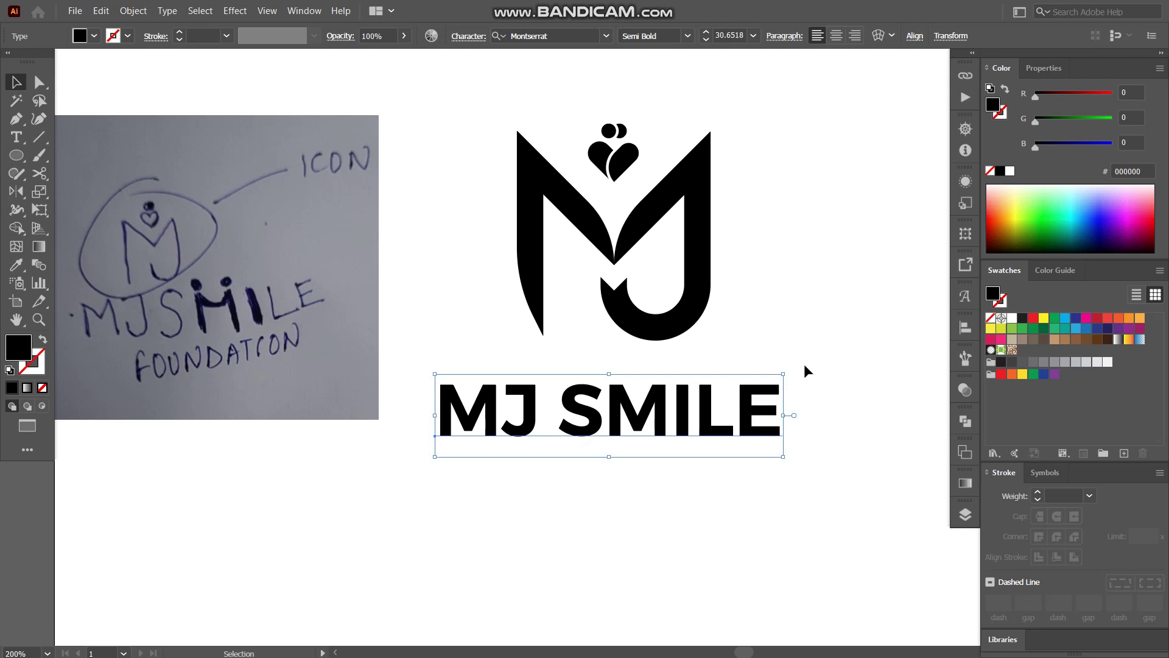
drag(667, 420, 667, 408)
Convert the "MJ SMILE" text to editable outlined letter shapes.
right_click(670, 393)
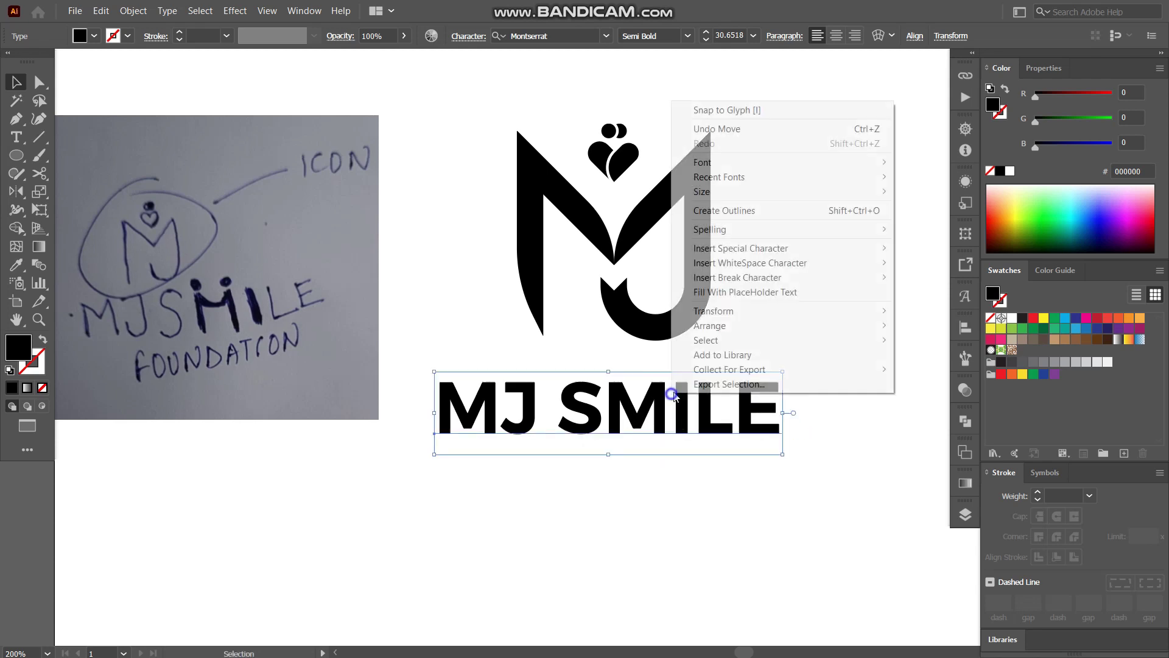
click(729, 211)
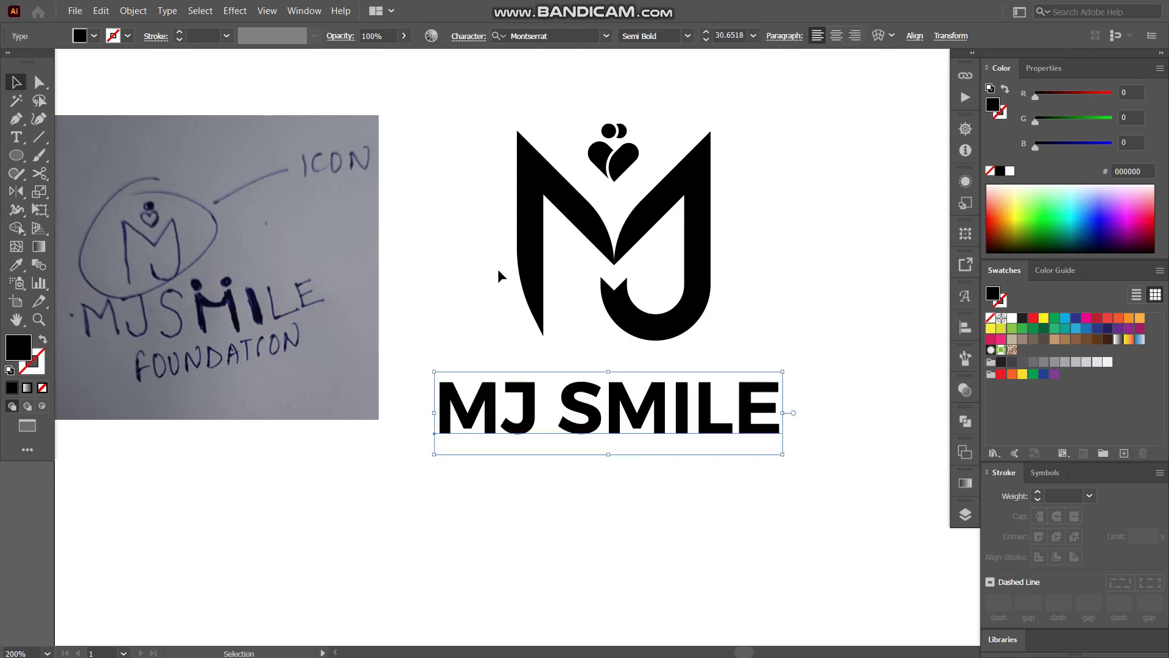
right_click(665, 386)
click(828, 473)
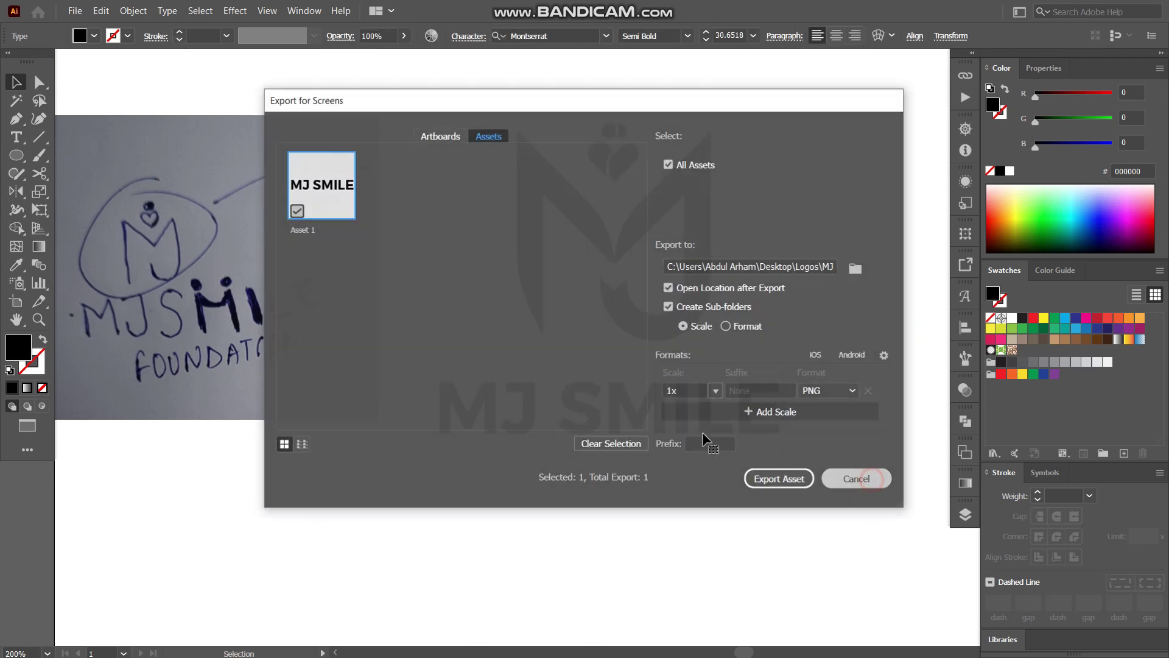
click(133, 10)
click(91, 161)
click(537, 409)
click(821, 350)
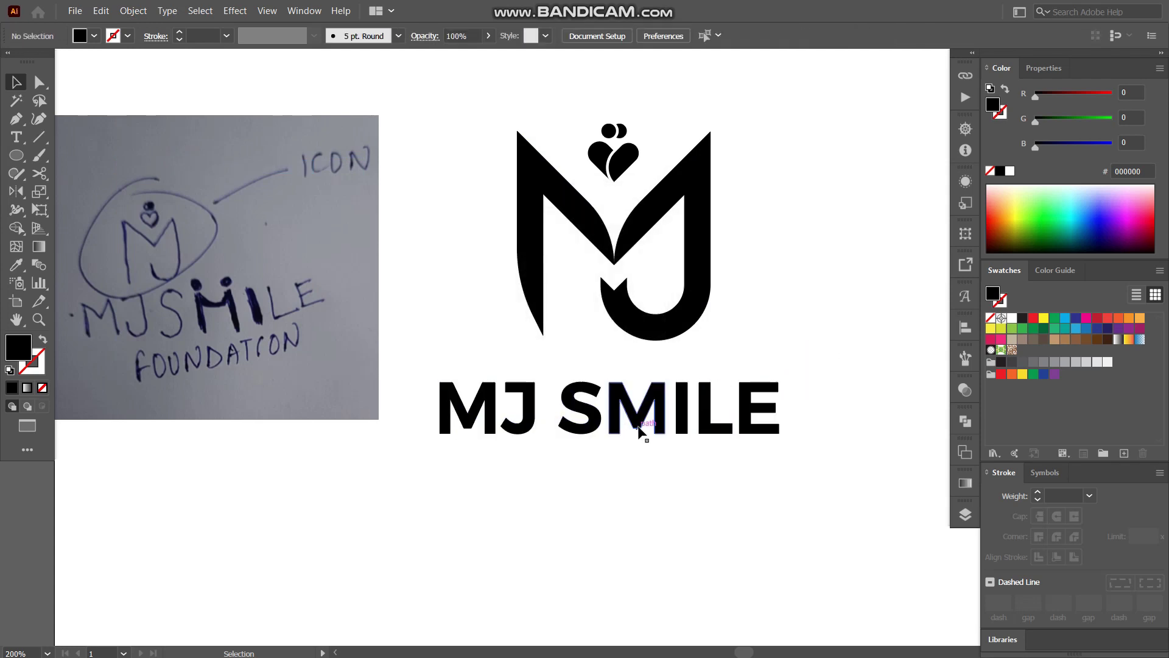
Draw a vertical line along the inner edge of the left stem of SMILE's M and copy it to the right stem.
key(p)
click(620, 434)
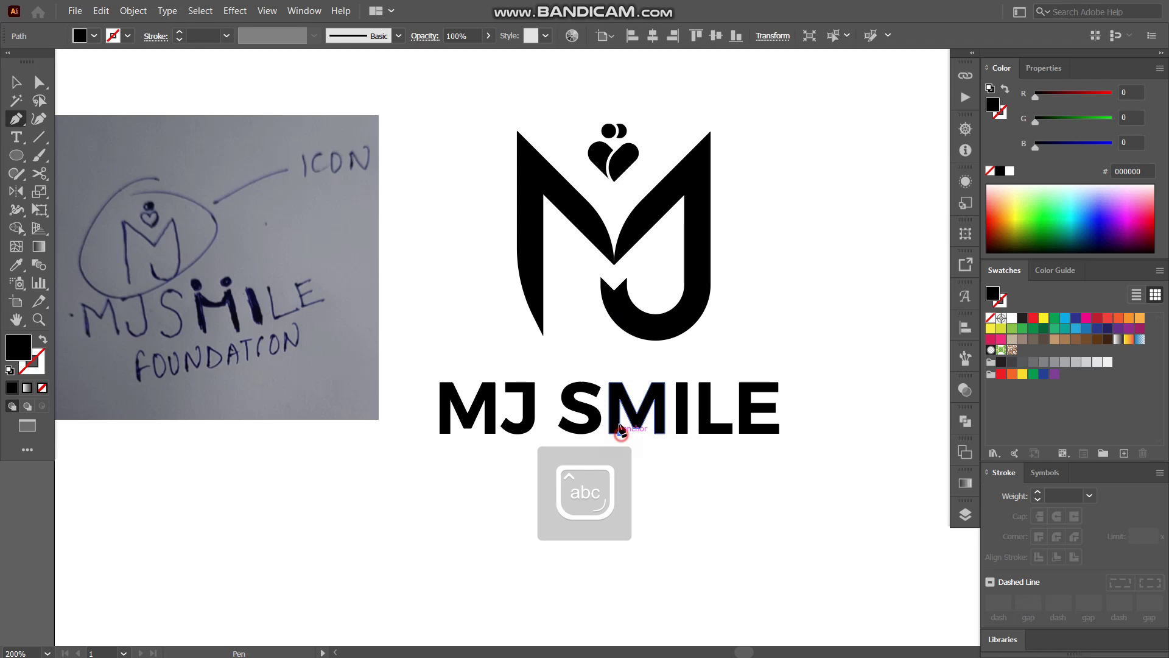
click(621, 366)
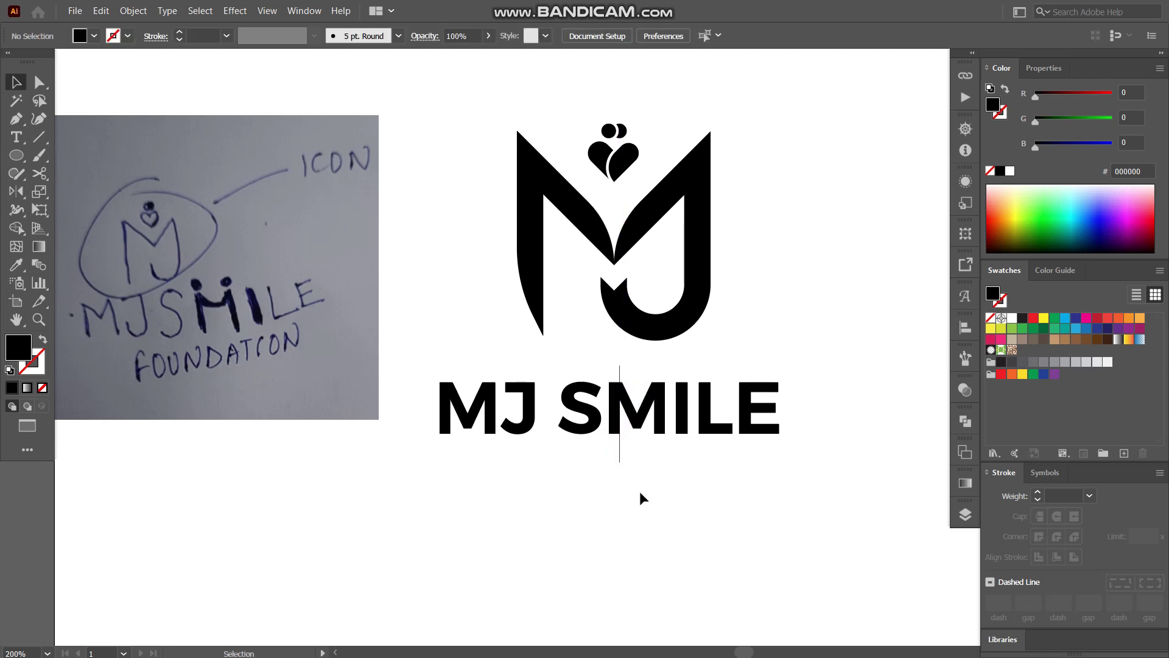
drag(620, 455, 644, 421)
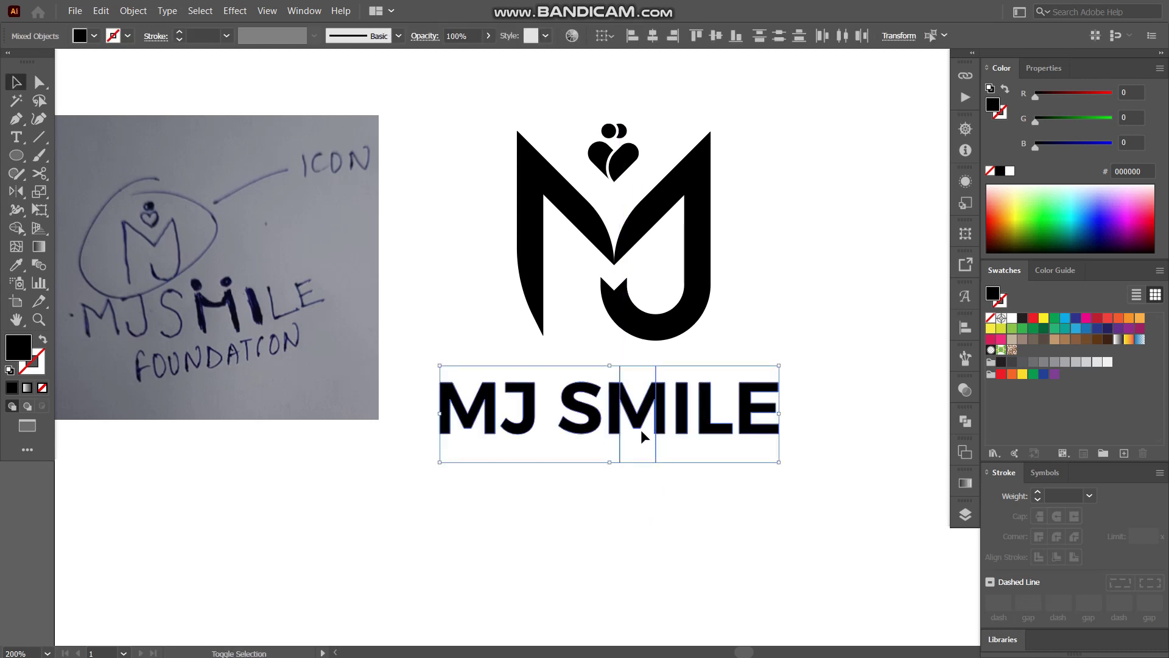
Try to split the M of SMILE along the two vertical lines with Shape Builder.
key(shift+m)
click(631, 419)
key(a)
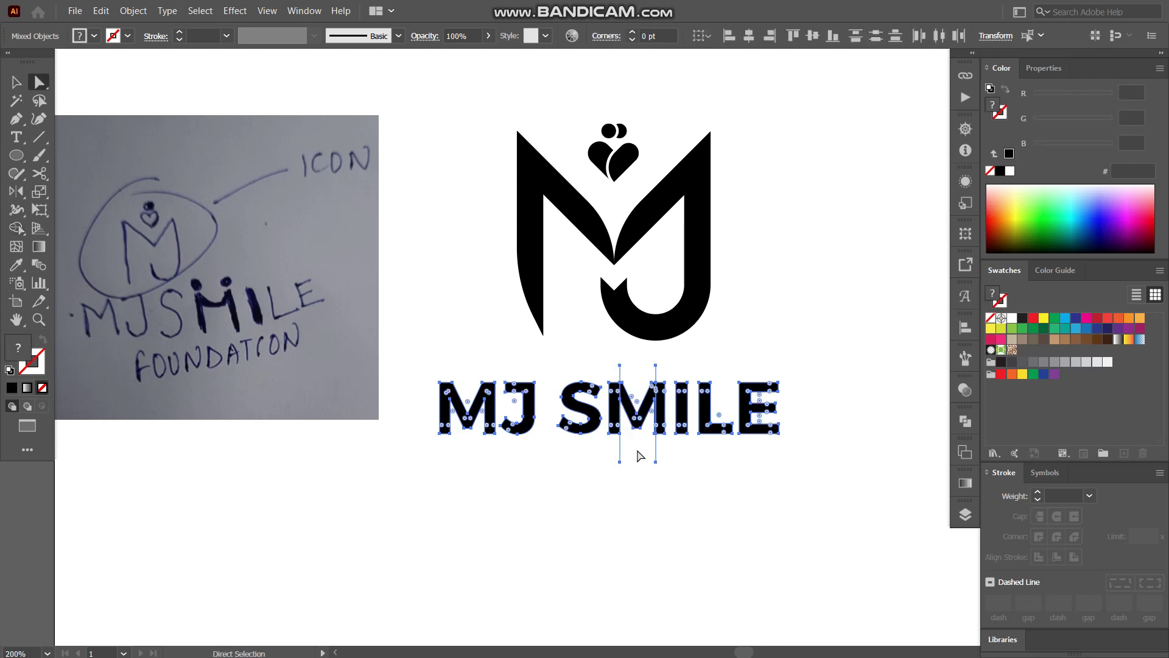
click(638, 452)
key(ctrl+z)
Align the second vertical line with the right stem's inner edge and split the M of SMILE with Shape Builder.
key(ctrl+plus)
key(ctrl+plus)
key(ctrl+plus)
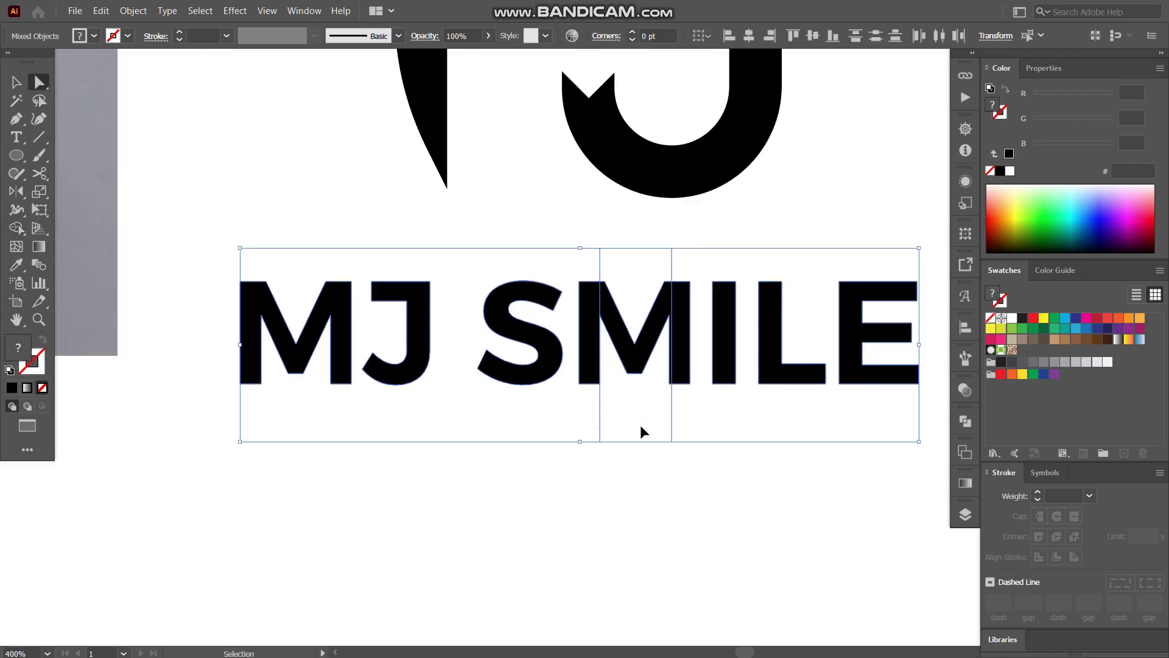
click(767, 430)
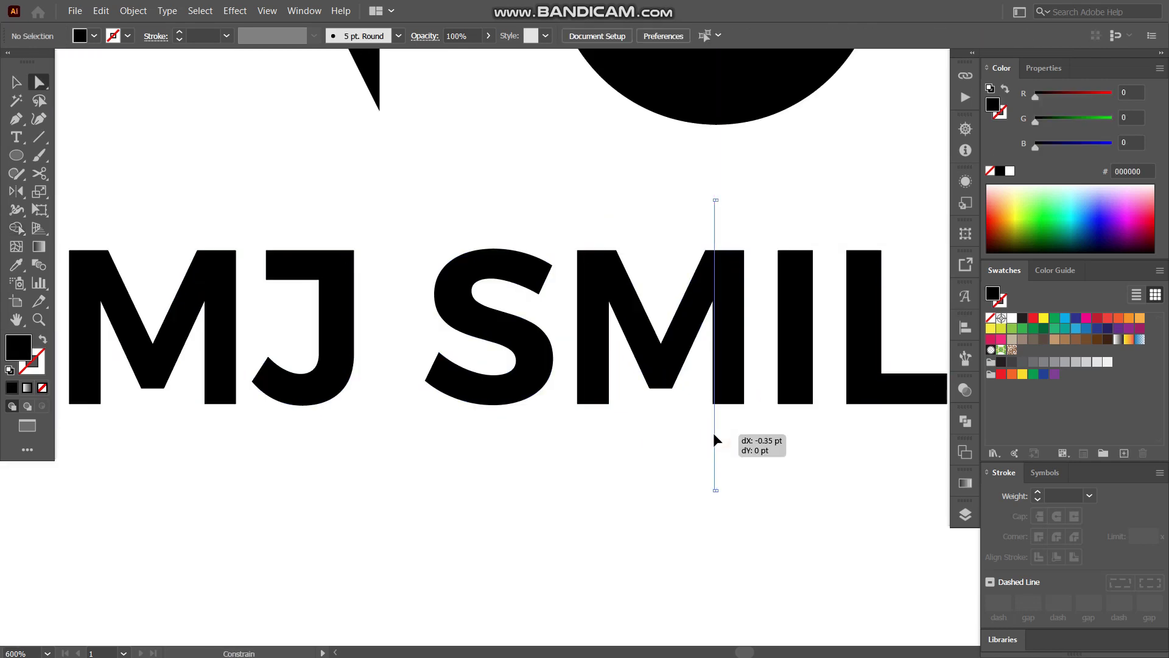
click(712, 432)
drag(642, 381, 780, 509)
key(shift+m)
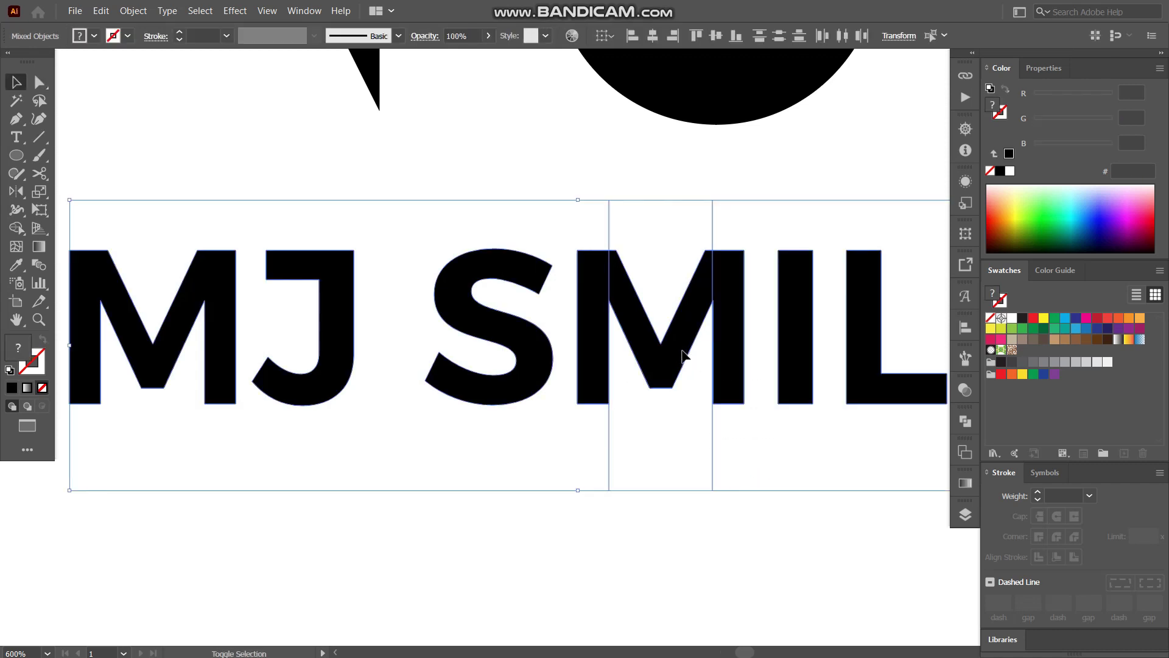
click(660, 368)
Delete the M's V-shaped middle and the leftover cutting lines, keeping only its two stems.
key(a)
click(658, 435)
drag(684, 422, 640, 323)
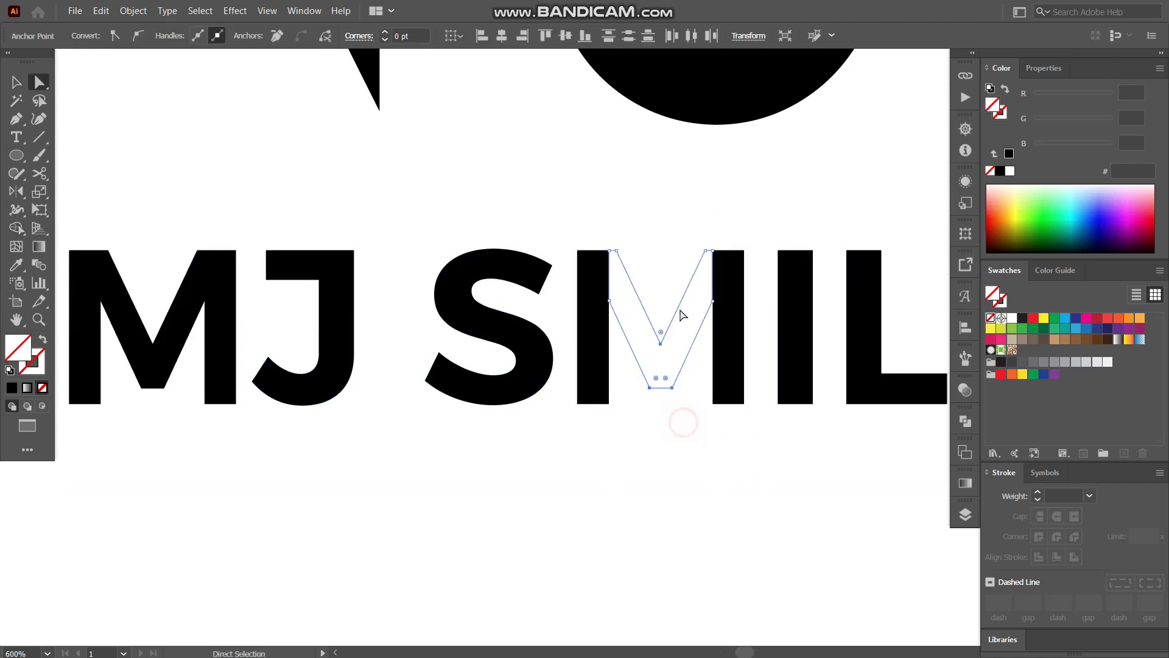
key(Delete)
drag(791, 531, 622, 417)
click(762, 214)
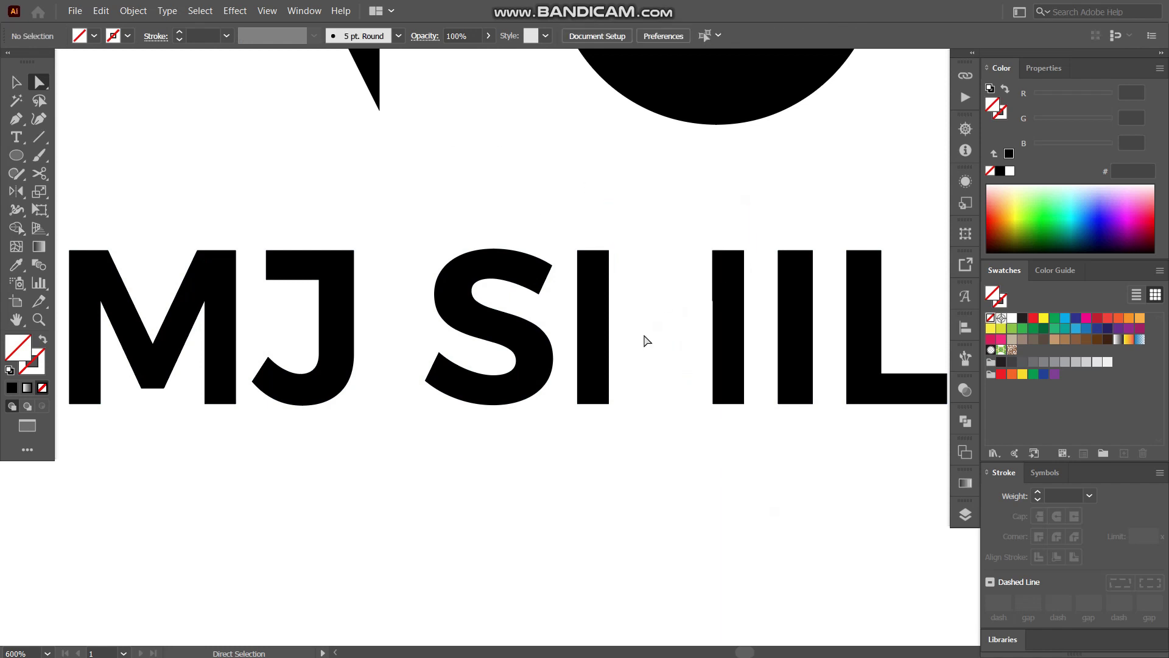
Draw a straight line with a 1 pt black stroke joining the top centres of the M's two stems.
scroll(638, 308, down, 2)
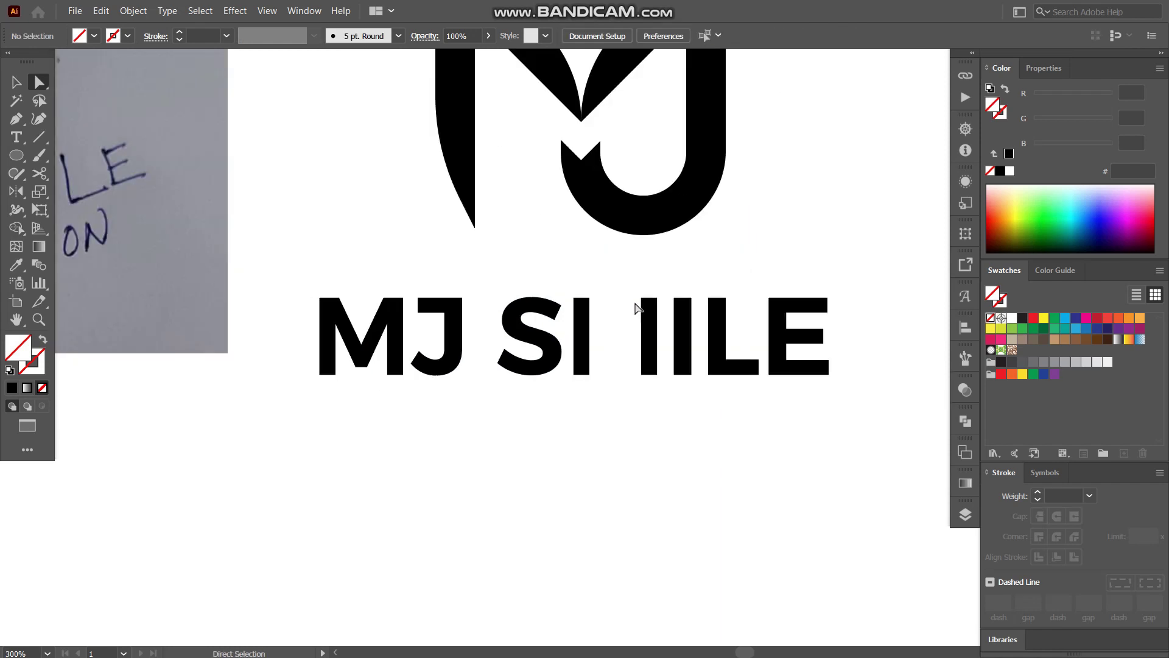
scroll(405, 340, left, 3)
key(p)
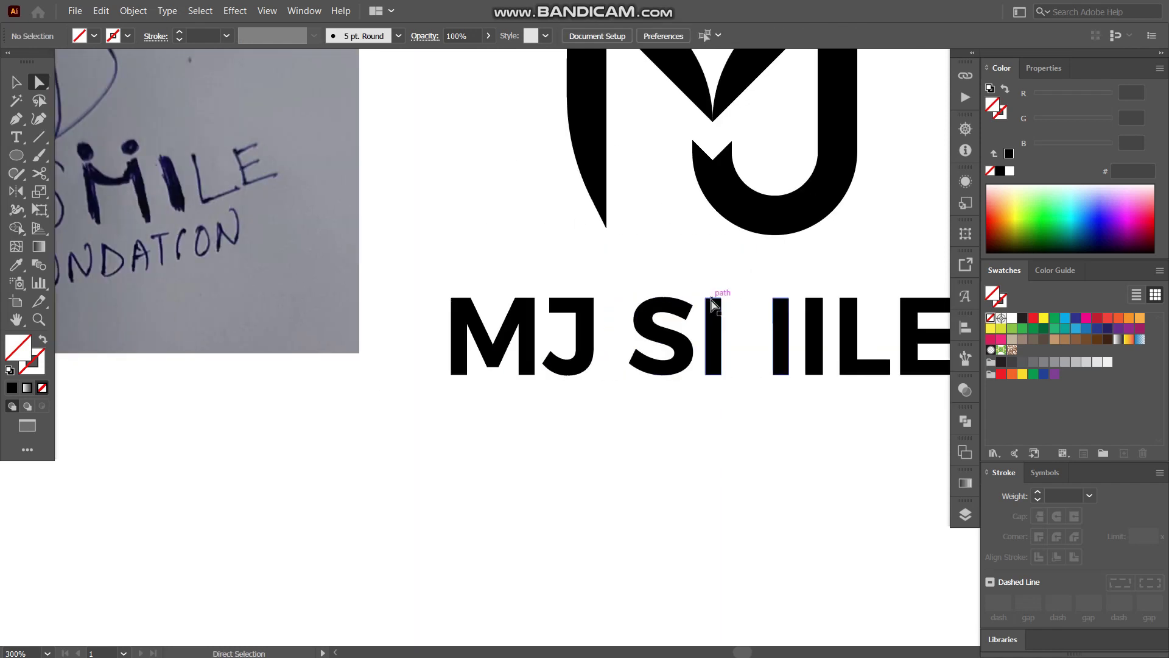
click(713, 298)
click(781, 298)
click(14, 390)
key(v)
click(679, 411)
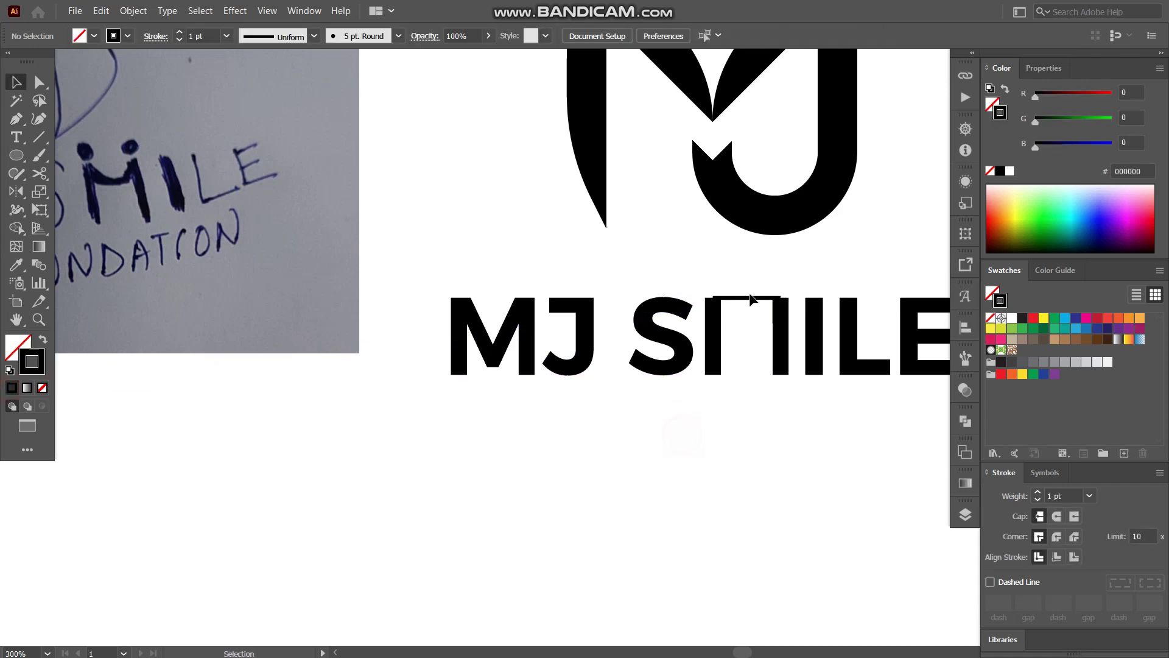
Bend the line between the M's stems downward into a smile-shaped arc with the Curvature tool.
click(747, 297)
click(39, 121)
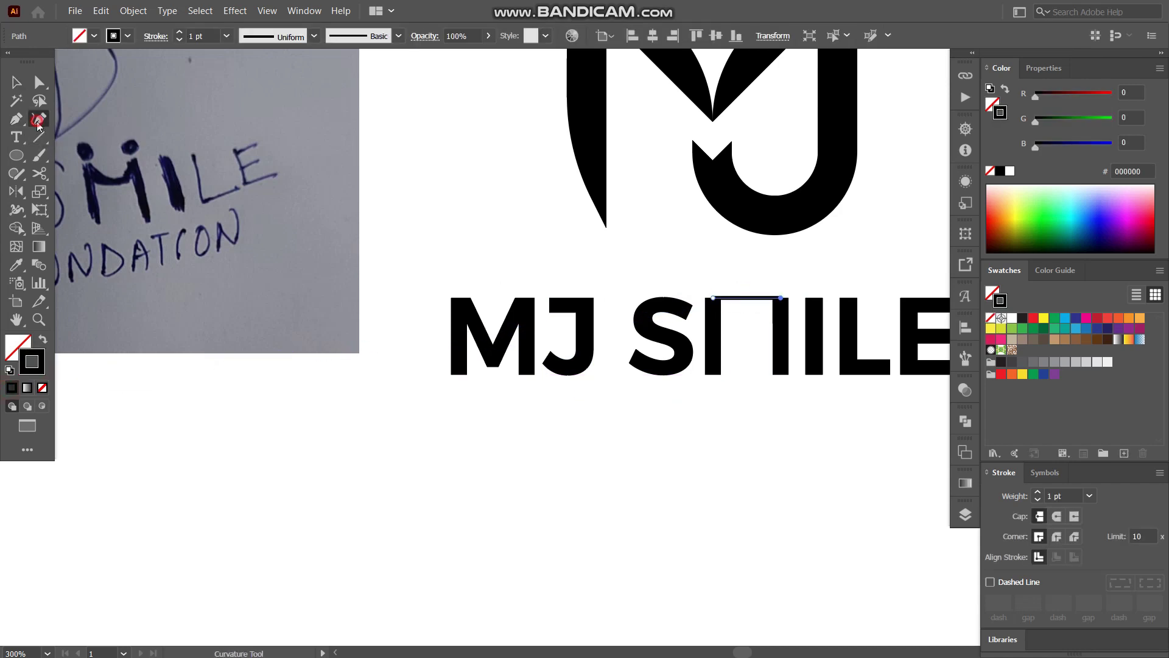
drag(747, 299, 746, 323)
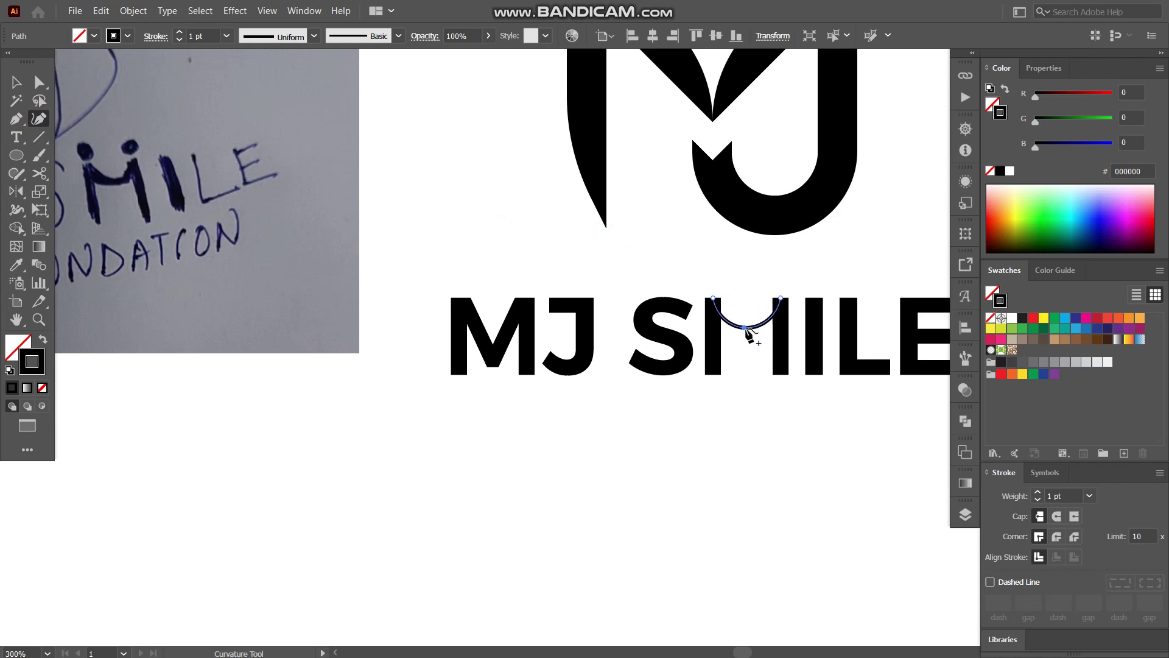
Set the stroke weight of the smile arc between the M's stems to 4.5 pt.
key(v)
drag(752, 346, 731, 307)
click(207, 38)
key(shift+Up)
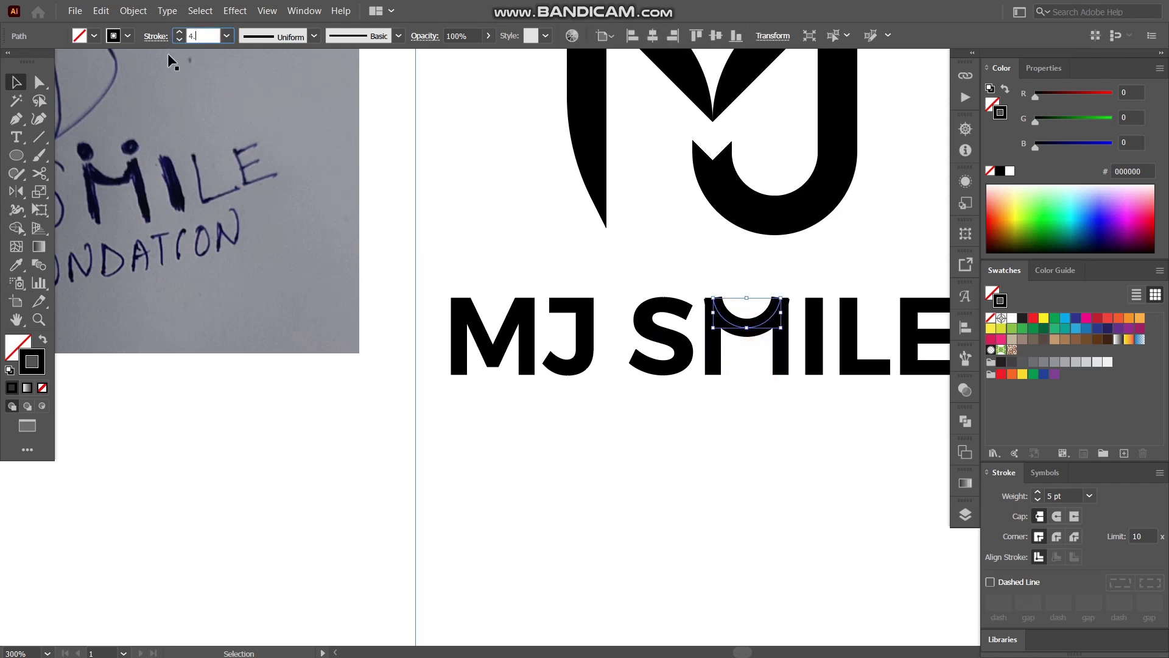
key(Return)
click(775, 443)
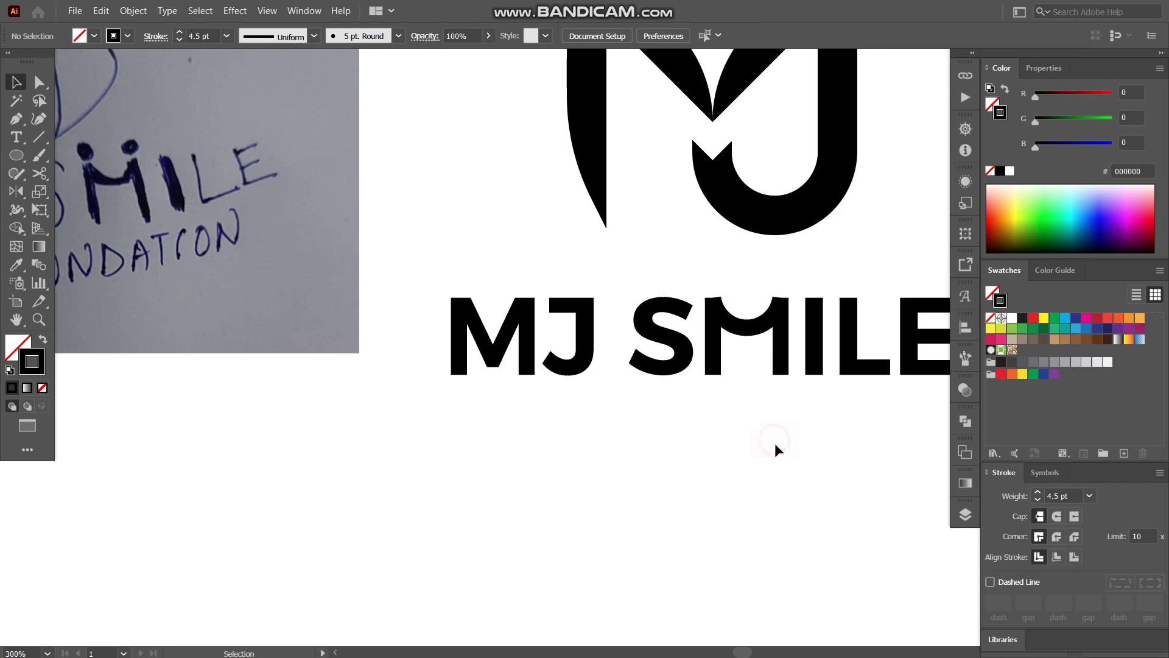
Expand the fill and stroke of the M's smile arc into a filled outline shape.
click(734, 320)
click(745, 351)
click(753, 326)
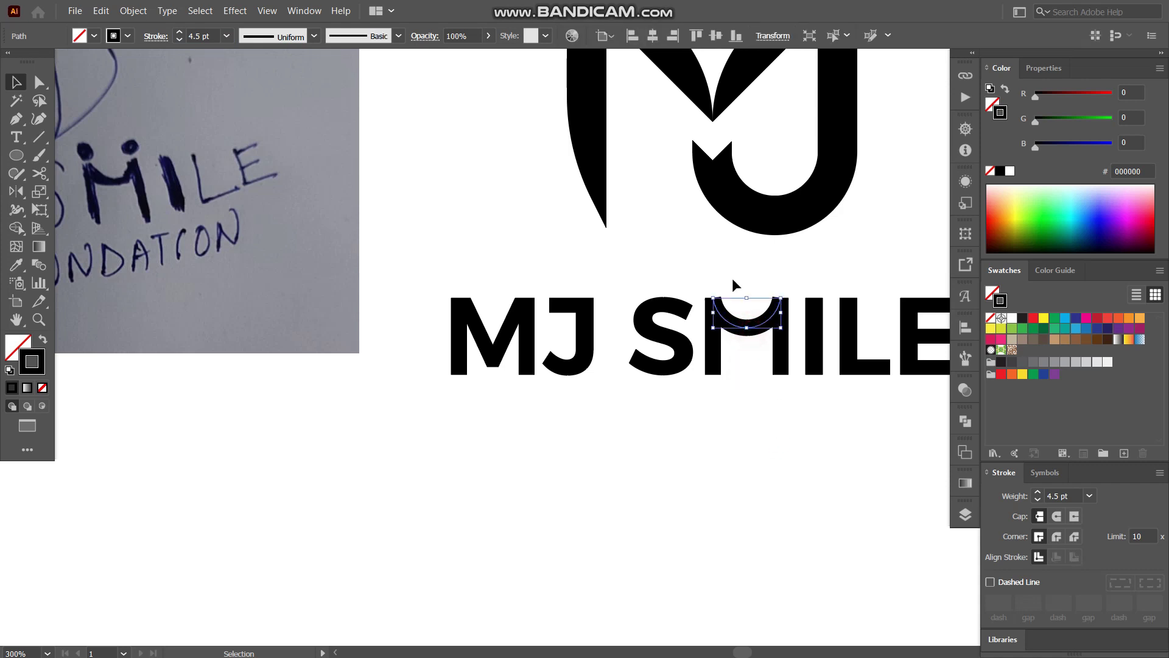
drag(802, 277, 718, 341)
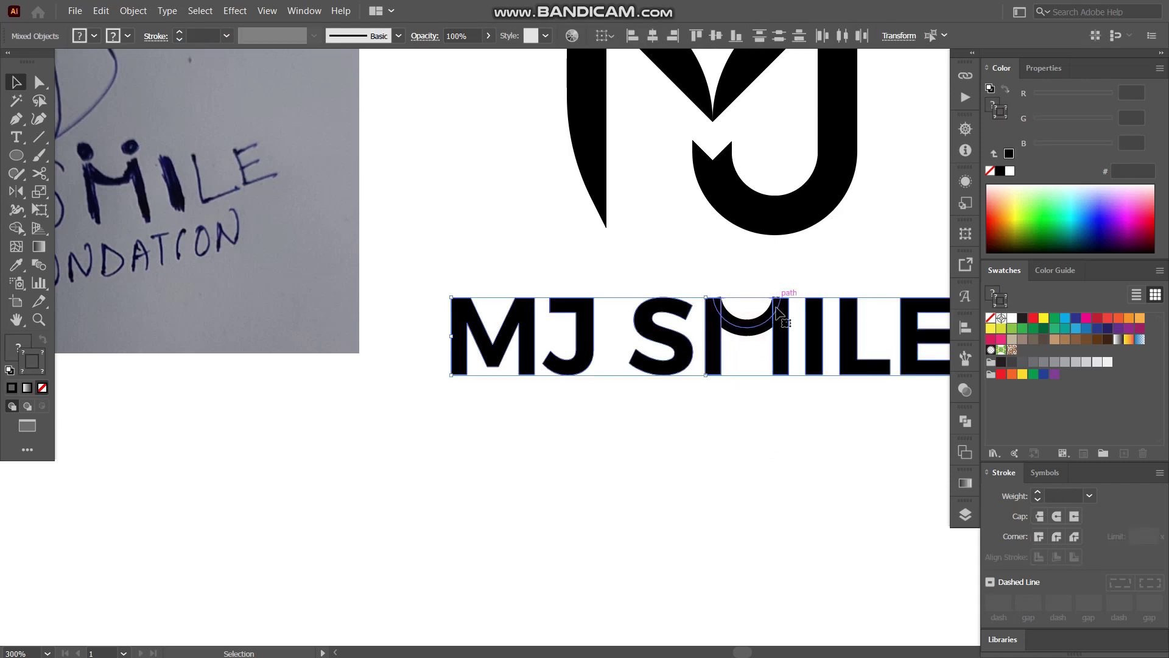
click(741, 273)
click(755, 321)
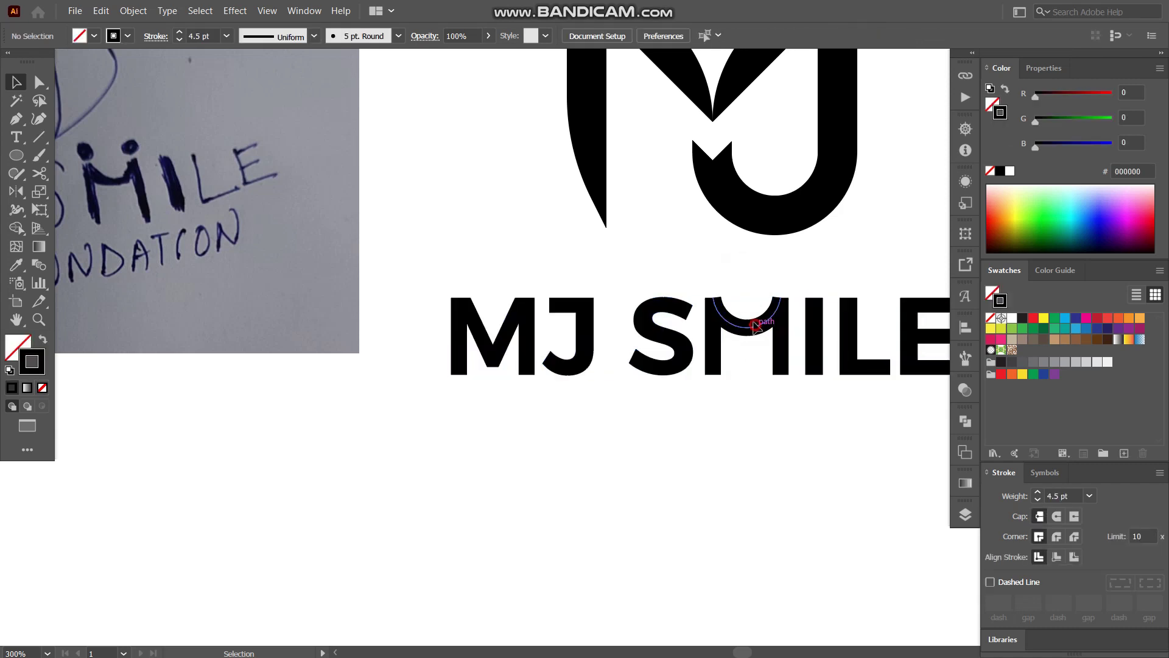
click(133, 11)
click(155, 167)
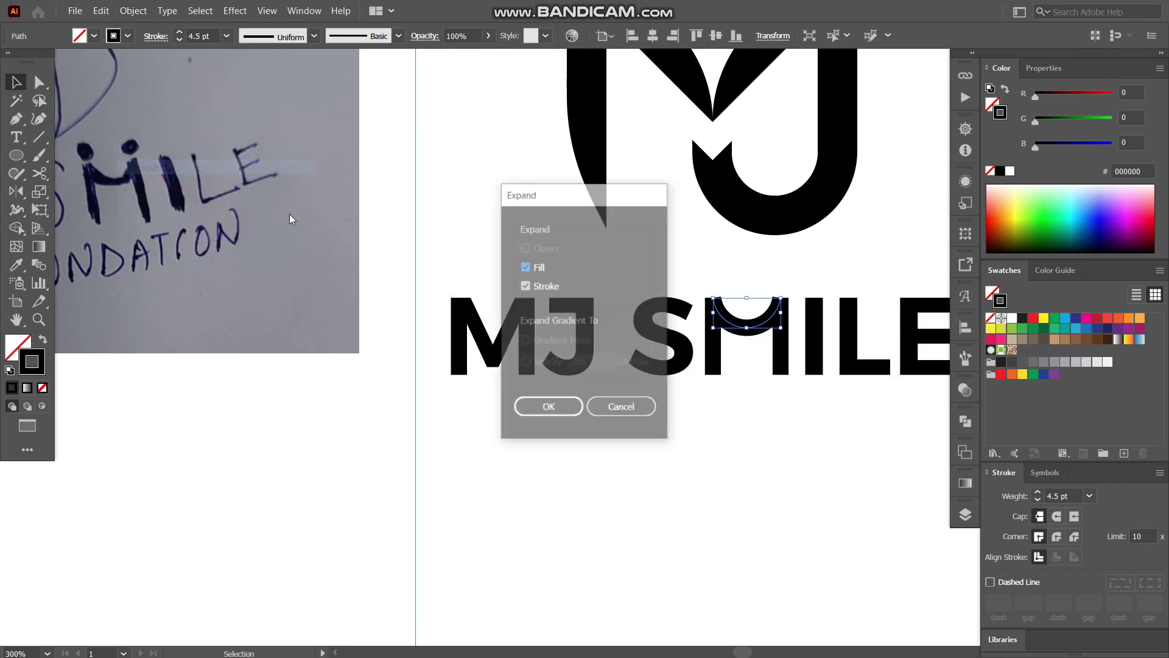
click(564, 405)
Draw cutting lines along the inner edge and across the top edge of the M's left stem.
key(ctrl+=)
key(ctrl+=)
key(ctrl+=)
key(ctrl+=)
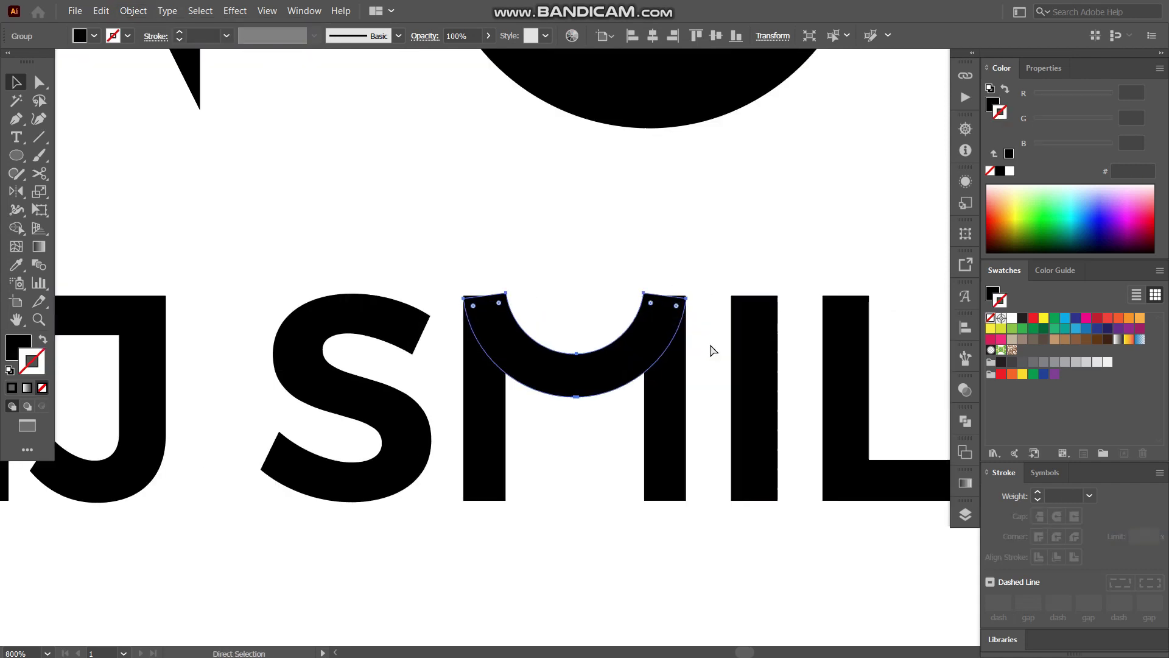
click(753, 231)
click(506, 254)
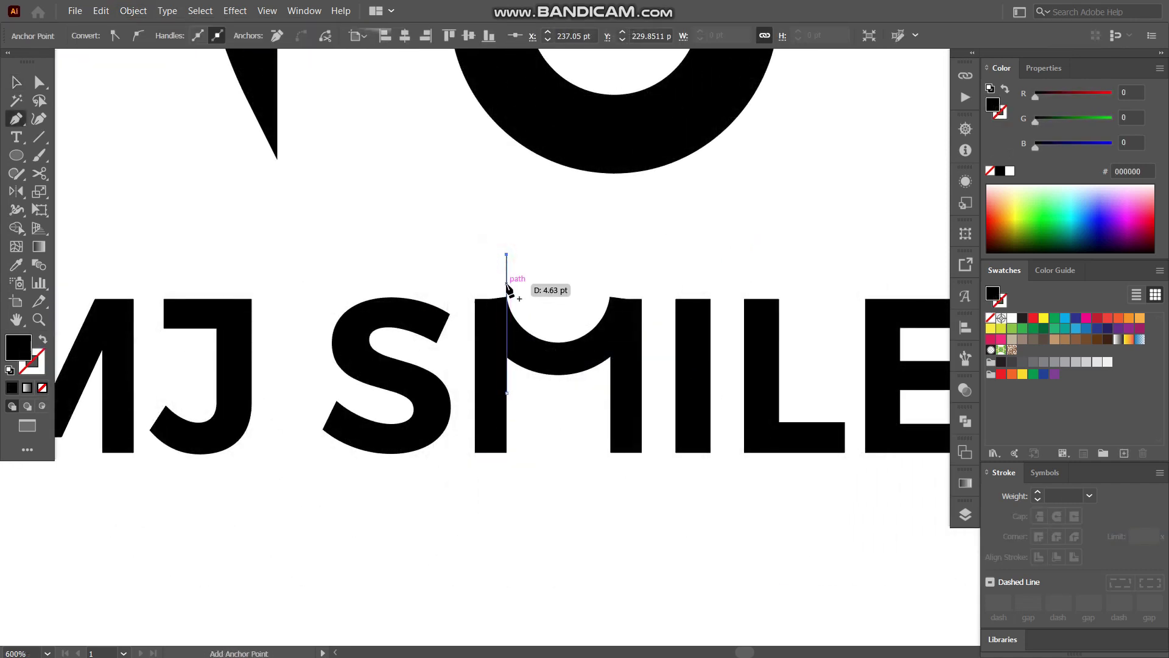
key(Escape)
click(475, 299)
click(529, 299)
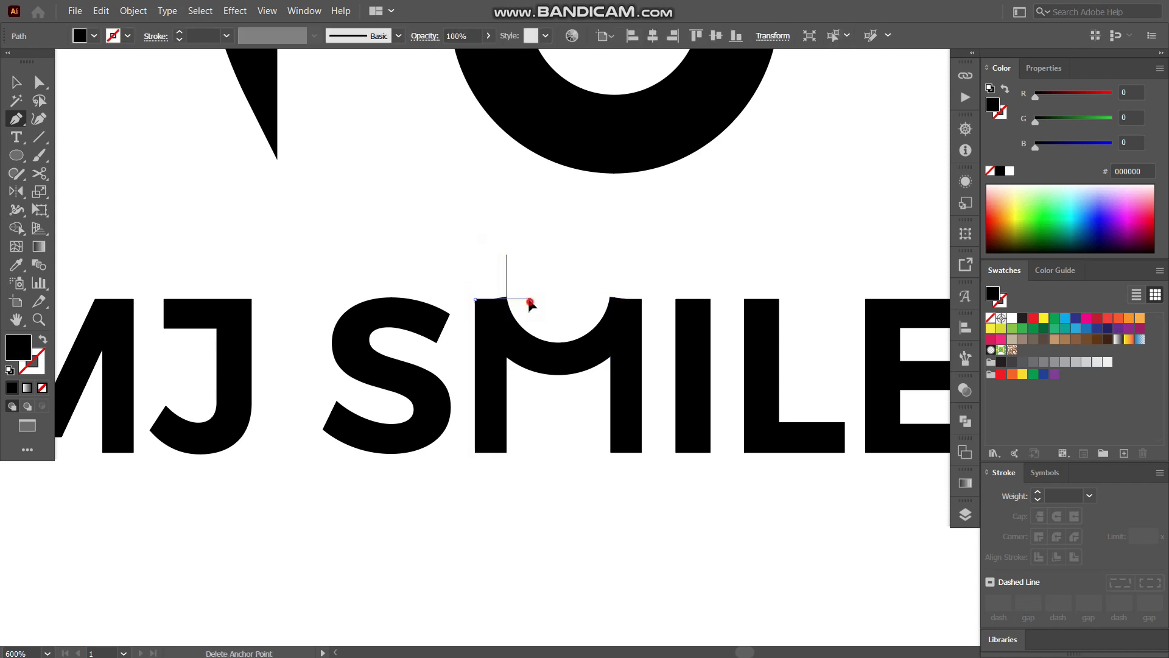
key(v)
click(548, 268)
Draw cutting lines along the inner edge and across the top edge of the M's right stem.
key(p)
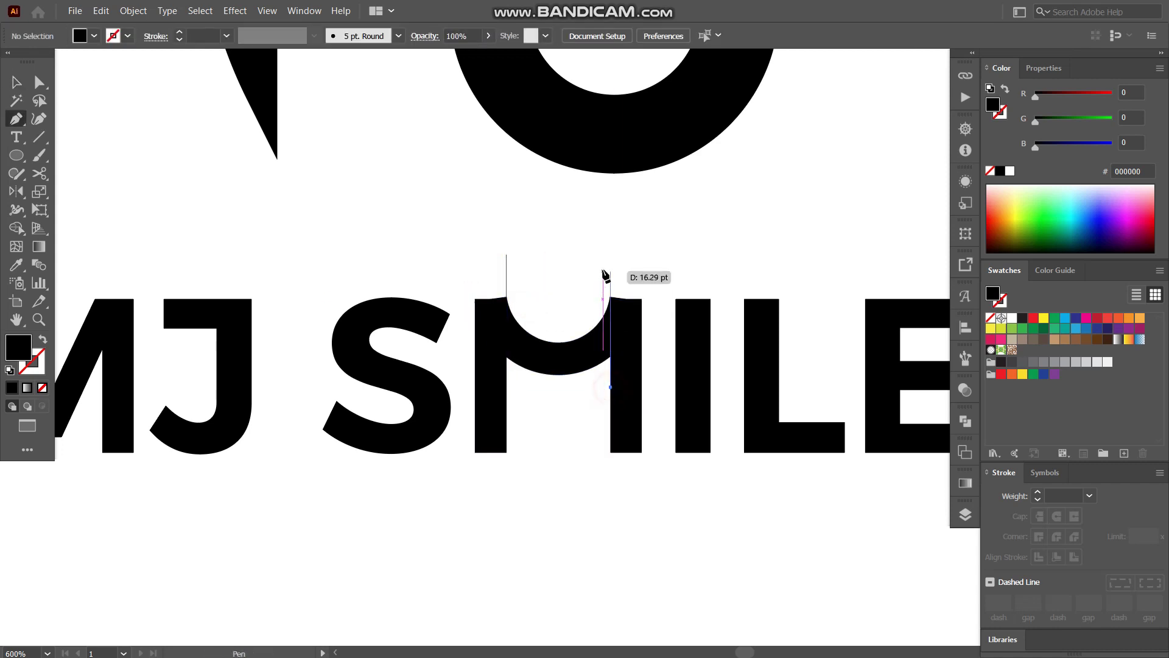
drag(611, 269, 632, 298)
key(Escape)
click(642, 299)
click(590, 299)
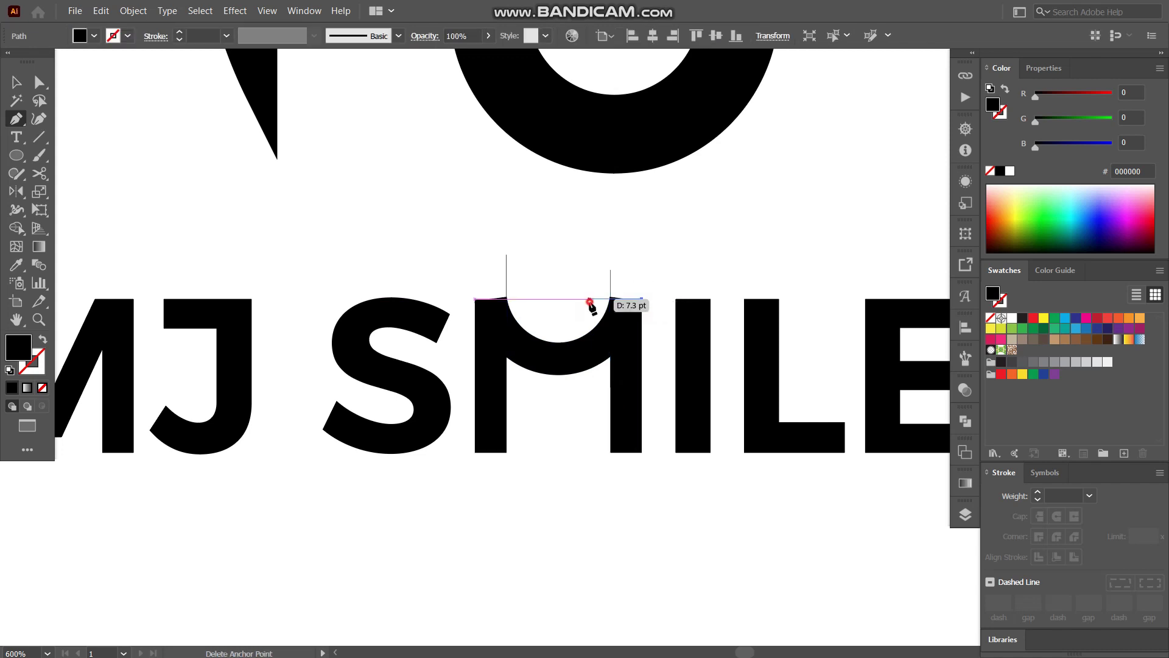
Merge the M's two stems and the smile arc into one shape with Shape Builder, leaving out the tips above the stems.
key(v)
mouse_move(653, 259)
mouse_down()
mouse_move(540, 362)
mouse_move(500, 359)
mouse_up()
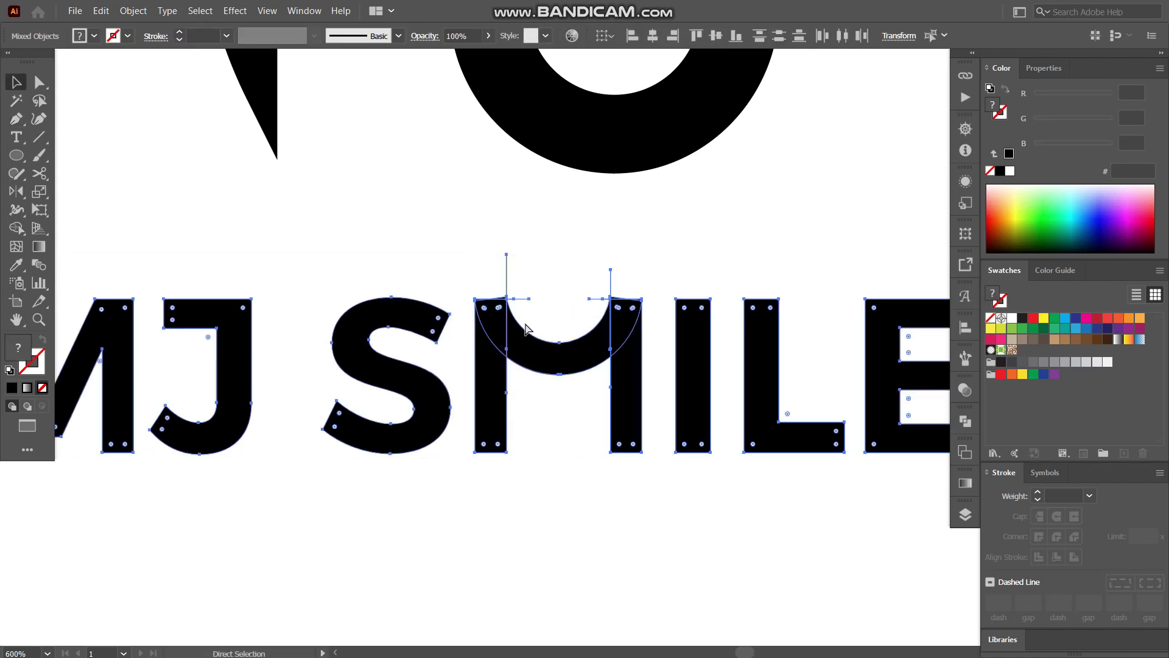
key(ctrl+plus)
key(ctrl+plus)
key(ctrl+plus)
scroll(527, 328, right, 5)
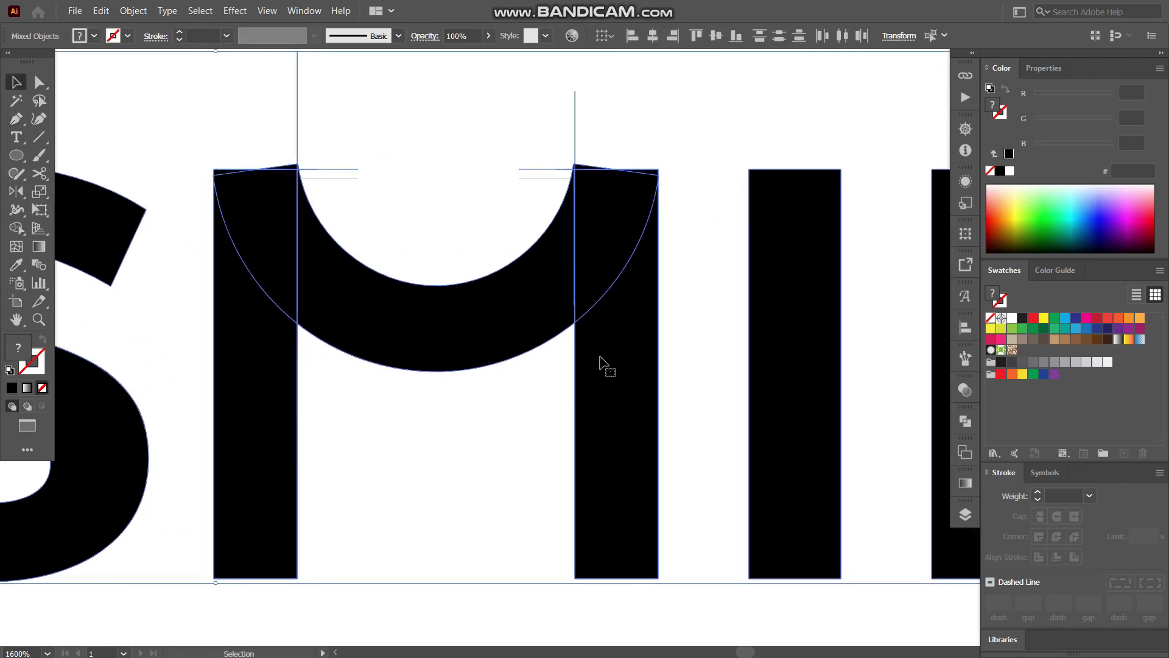
key(shift+m)
mouse_move(626, 243)
mouse_down()
mouse_move(370, 324)
mouse_move(261, 418)
mouse_move(247, 191)
mouse_up()
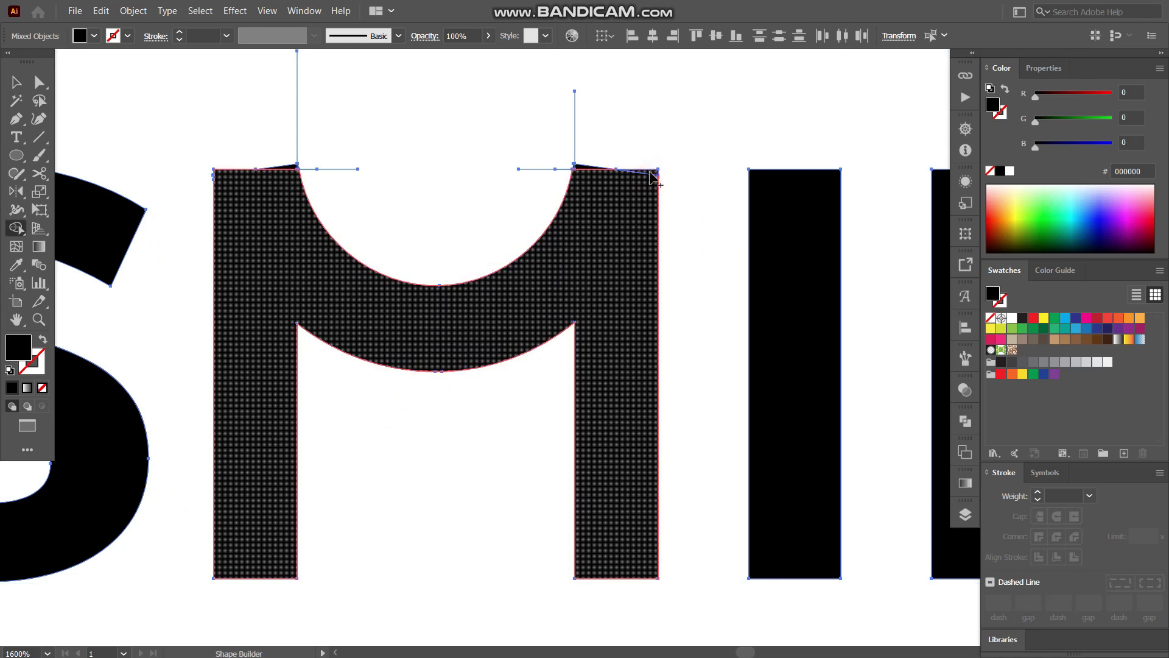
Delete the leftover tips and cutting lines around the merged M, keeping the M in its original place.
key(a)
click(649, 134)
click(599, 233)
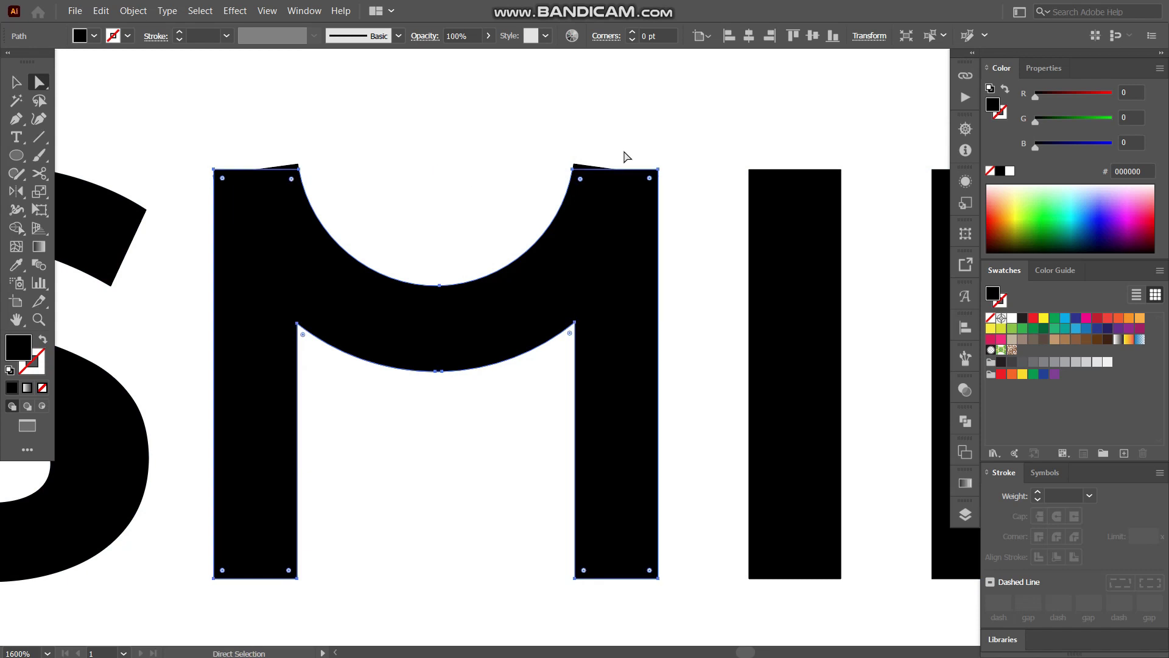
drag(710, 94, 218, 621)
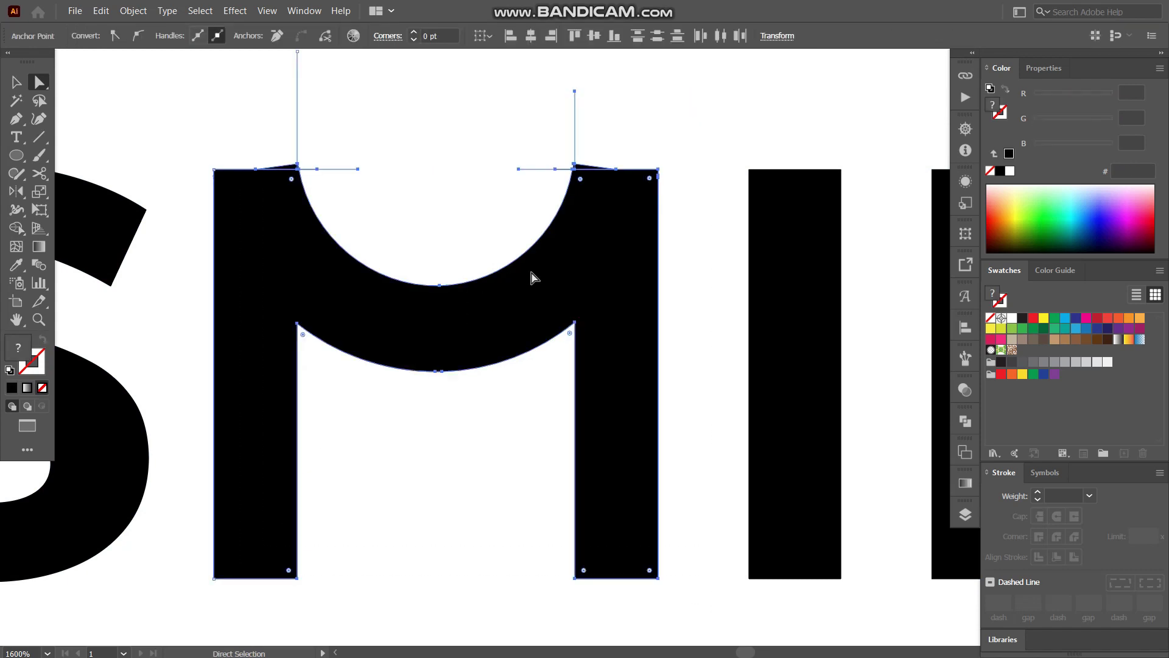
key(Delete)
click(381, 277)
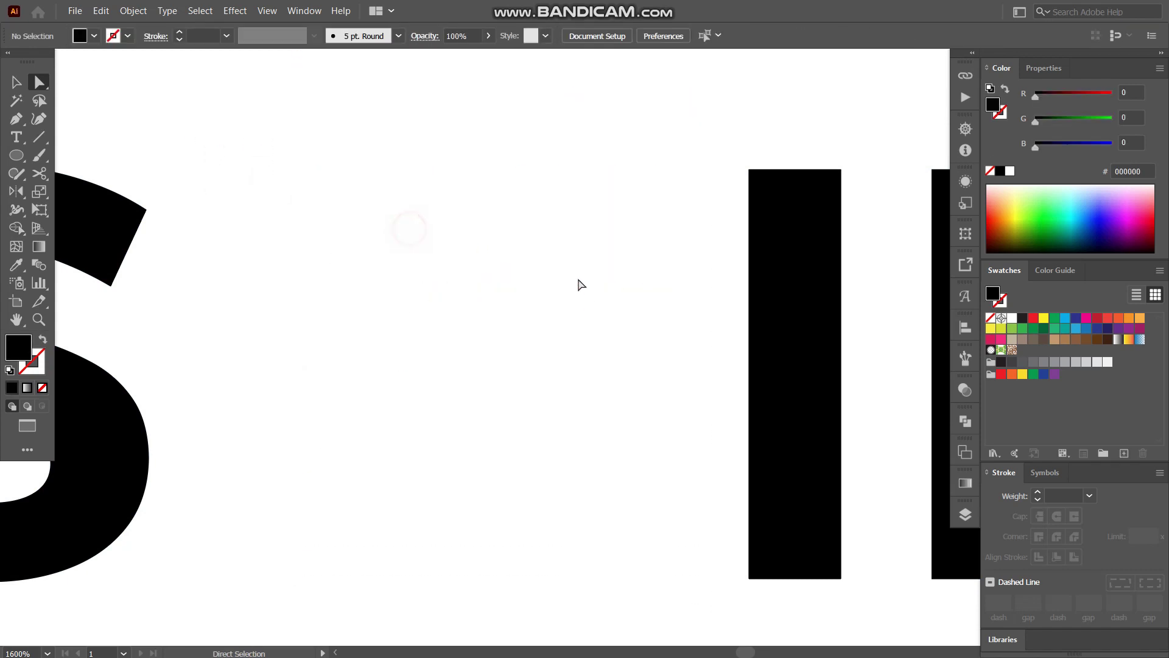
key(ctrl+z)
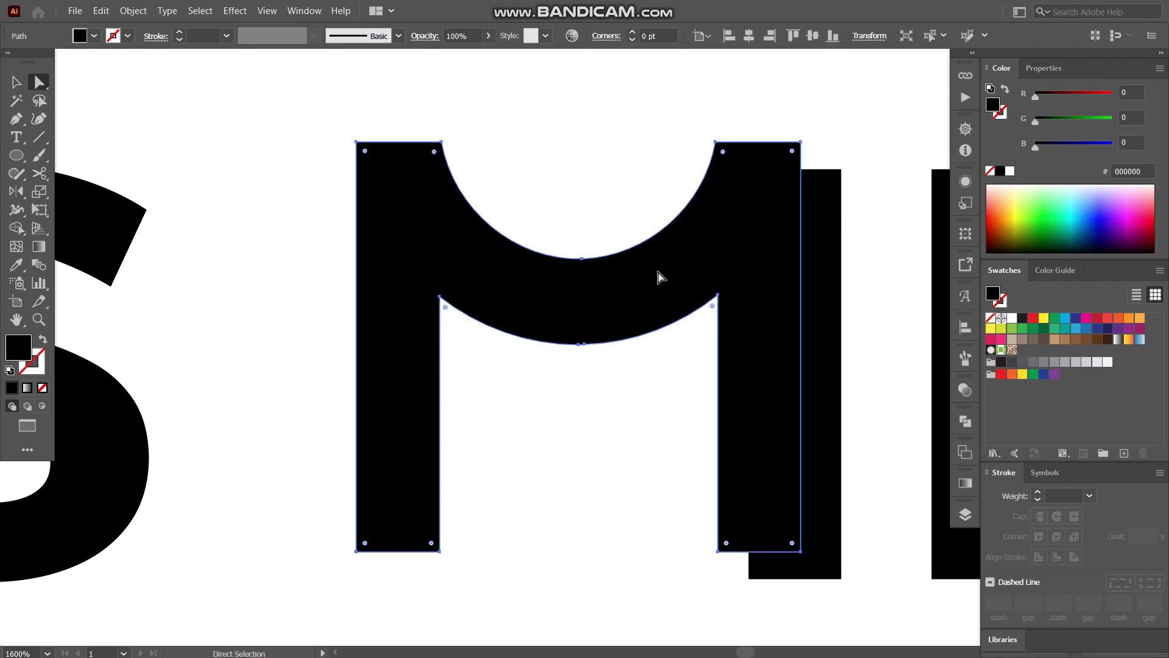
key(ctrl+shift+z)
key(ctrl+z)
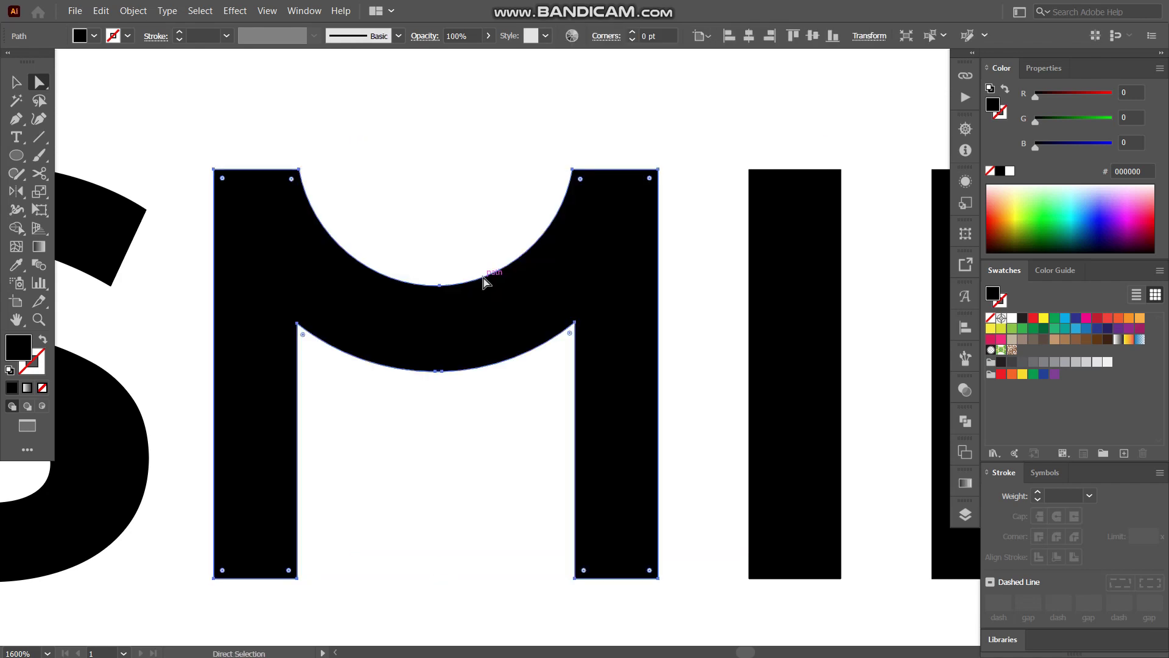
click(381, 201)
Draw a black circle above the right stem of the M in SMILE and copy it level above the left stem.
scroll(394, 214, left, 1)
scroll(652, 227, left, 6)
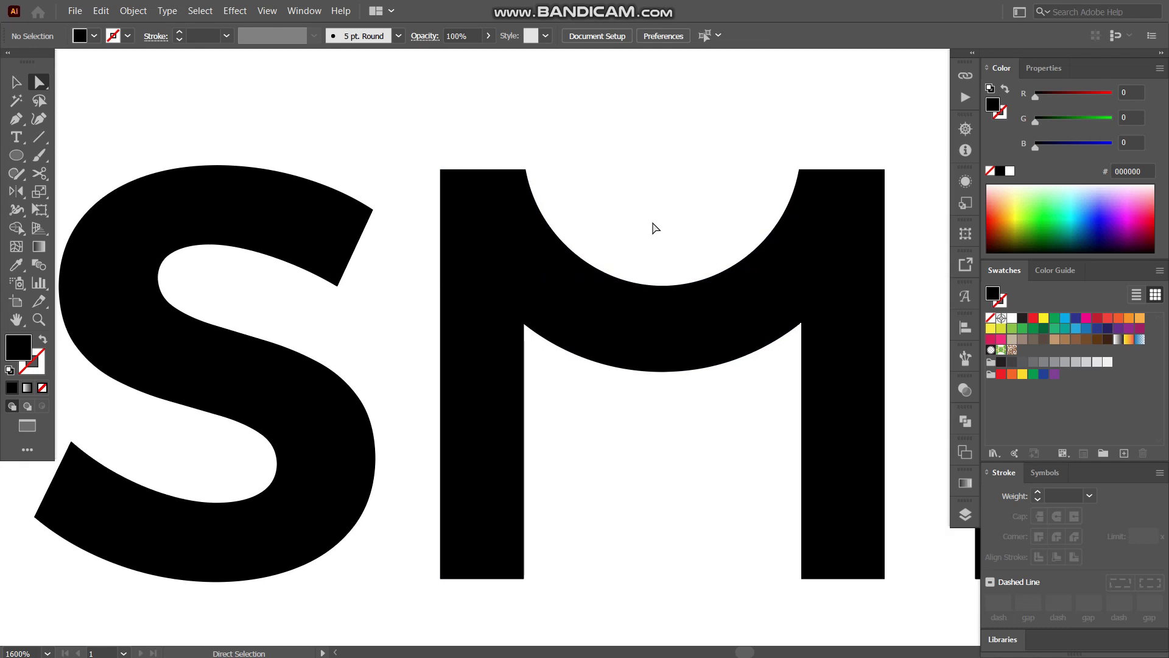
scroll(634, 247, right, 5)
scroll(564, 267, up, 6)
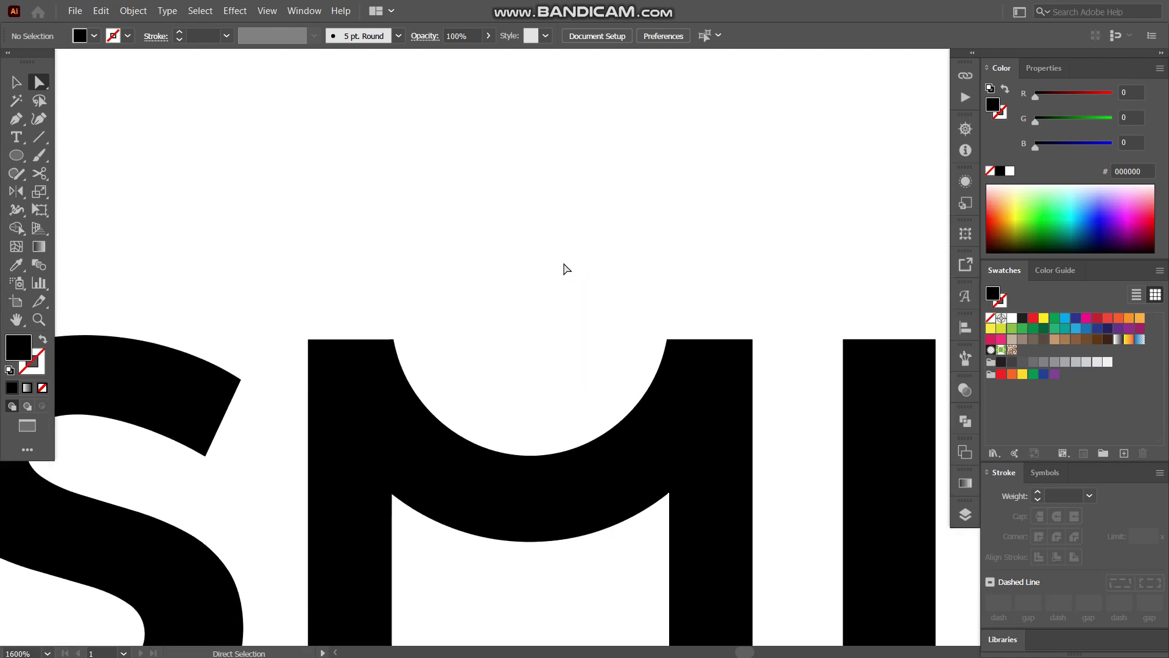
click(552, 285)
key(ctrl+minus)
key(ctrl+minus)
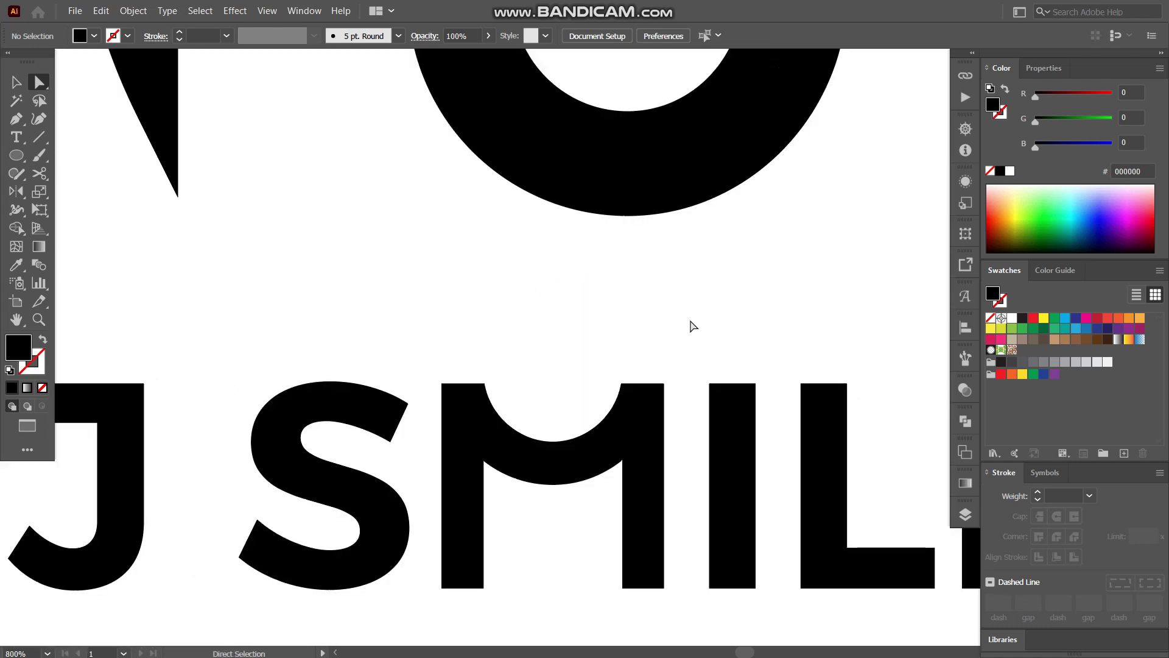
key(l)
mouse_move(640, 327)
mouse_down()
mouse_move(666, 351)
mouse_move(648, 335)
mouse_move(472, 341)
mouse_move(475, 324)
mouse_up()
key(v)
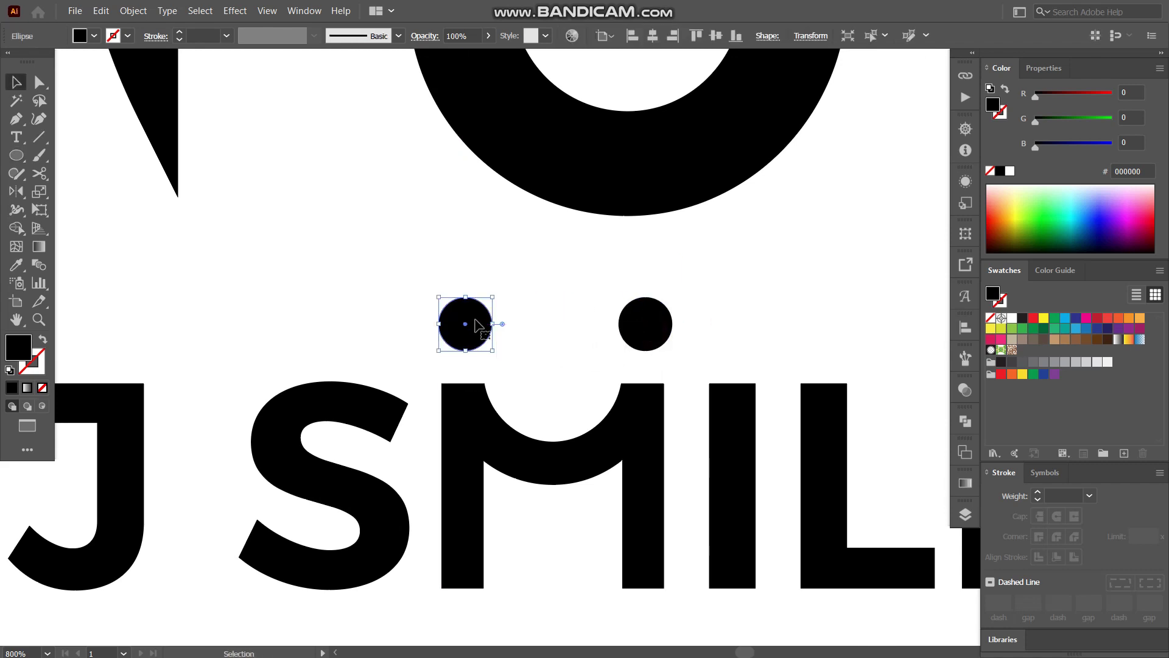
Move the sketch photo closer to the MJ SMILE lettering and select the lettering with its two dots.
key(ctrl+minus)
key(ctrl+minus)
key(ctrl+minus)
scroll(474, 318, left, 6)
mouse_move(344, 245)
mouse_down()
mouse_move(386, 253)
mouse_move(426, 303)
mouse_up()
scroll(506, 301, right, 3)
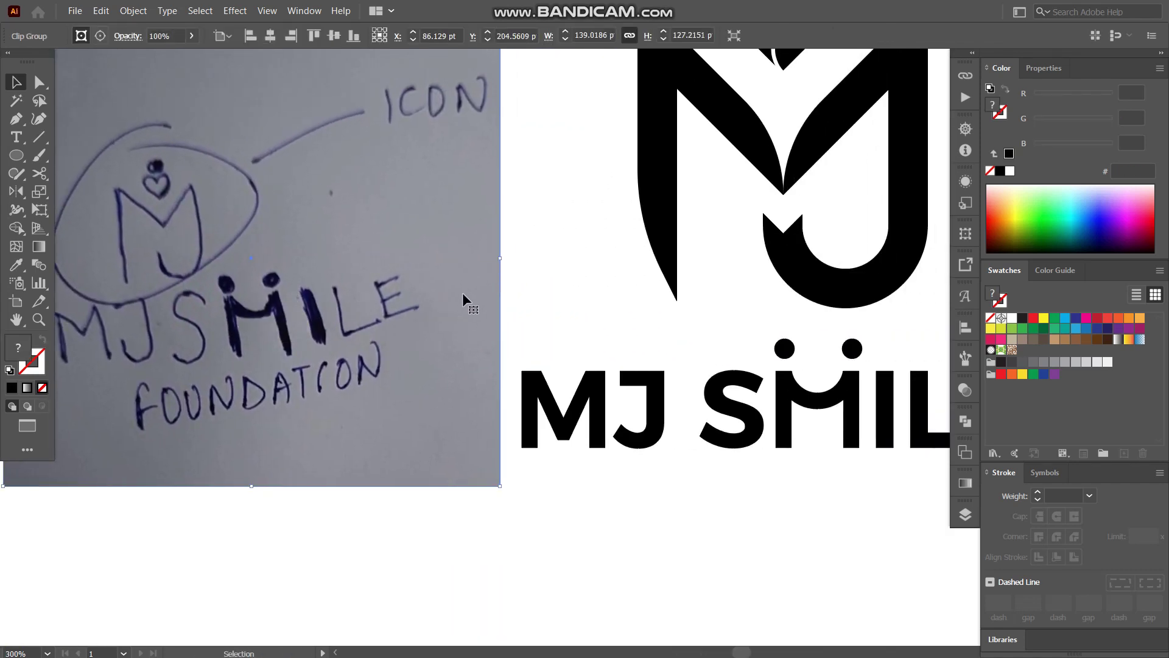
scroll(560, 277, right, 4)
click(749, 386)
scroll(742, 390, down, 2)
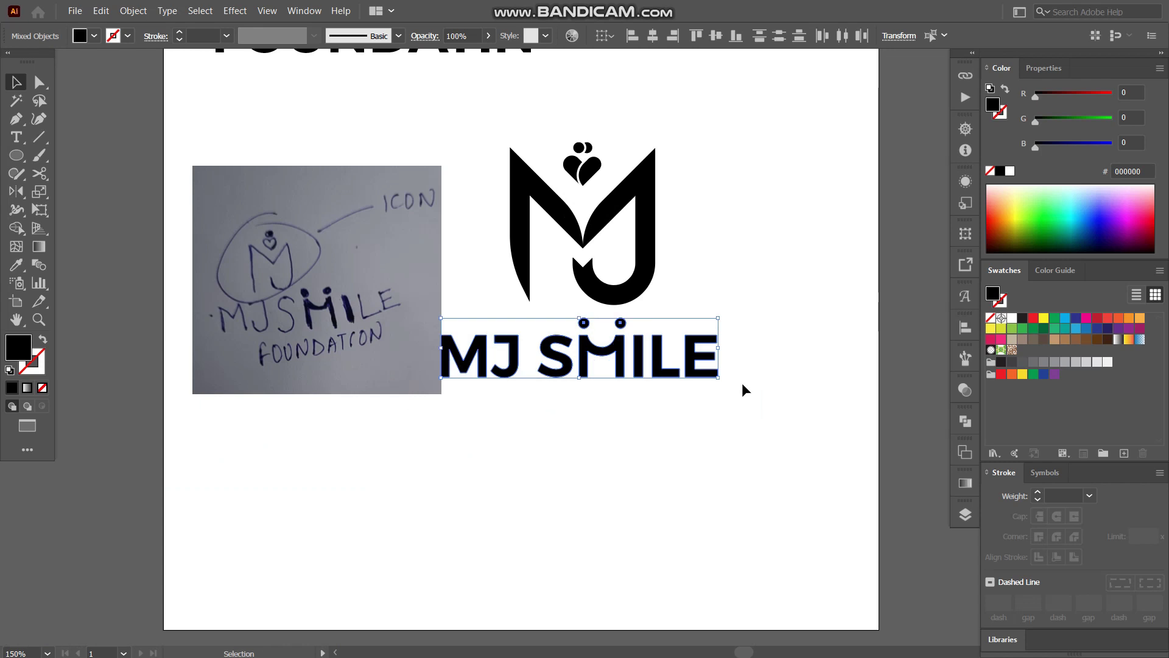
Expand the fill and stroke of the heart and the two circles above it, and apply Pathfinder Trim to them.
click(651, 186)
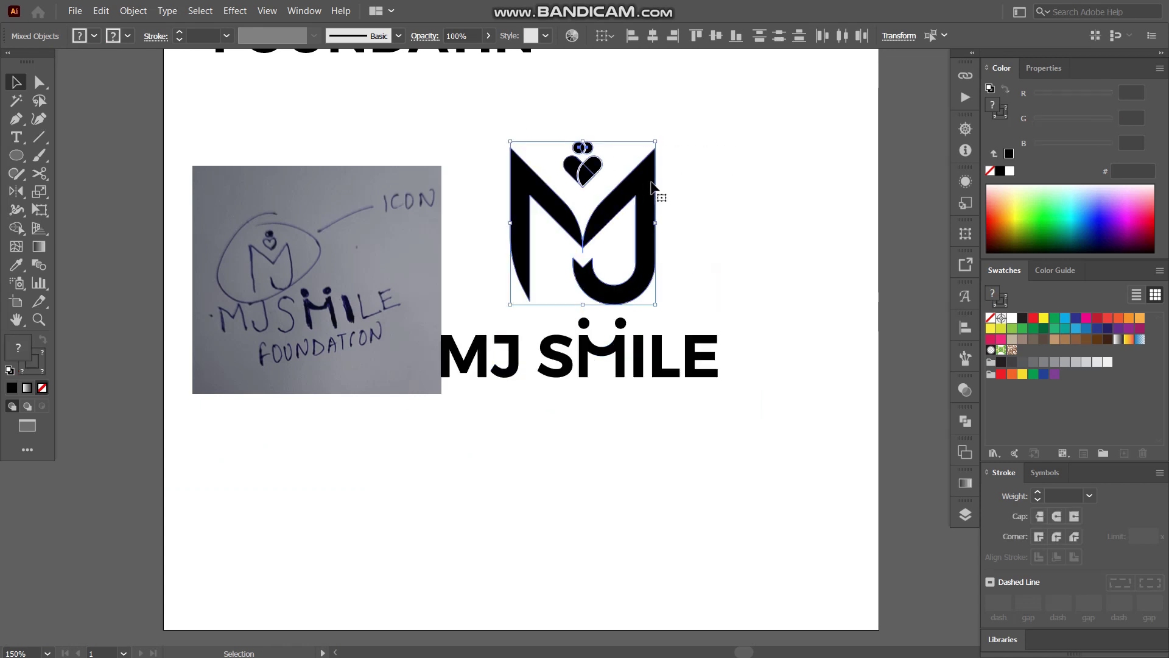
click(612, 172)
click(595, 172)
click(129, 15)
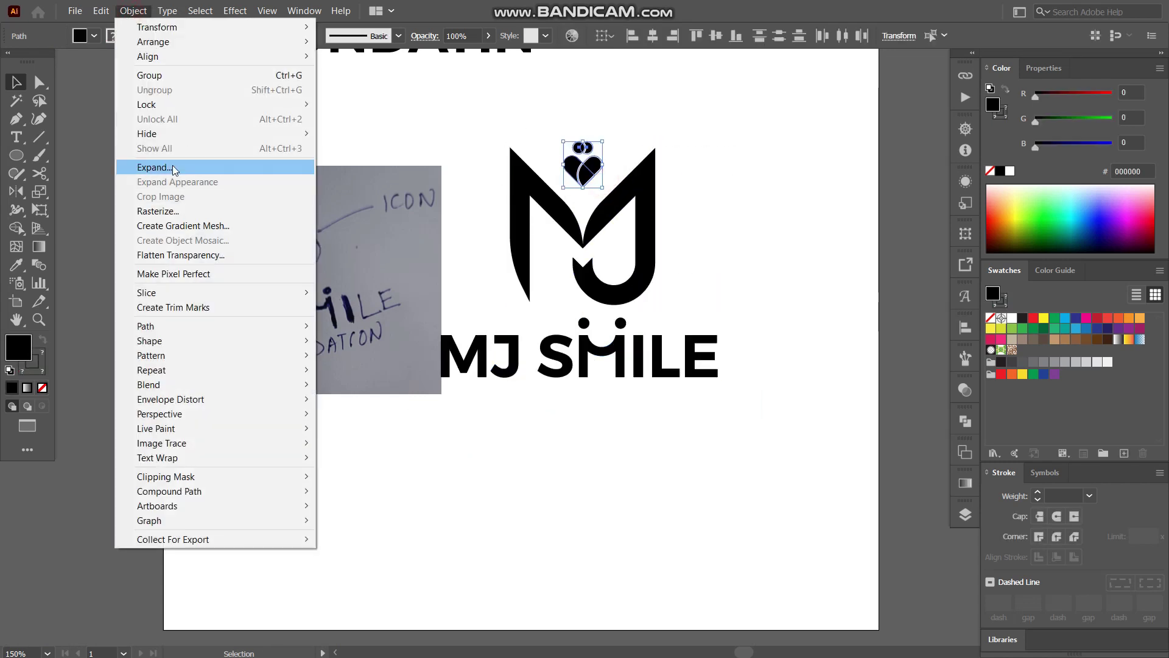
click(152, 165)
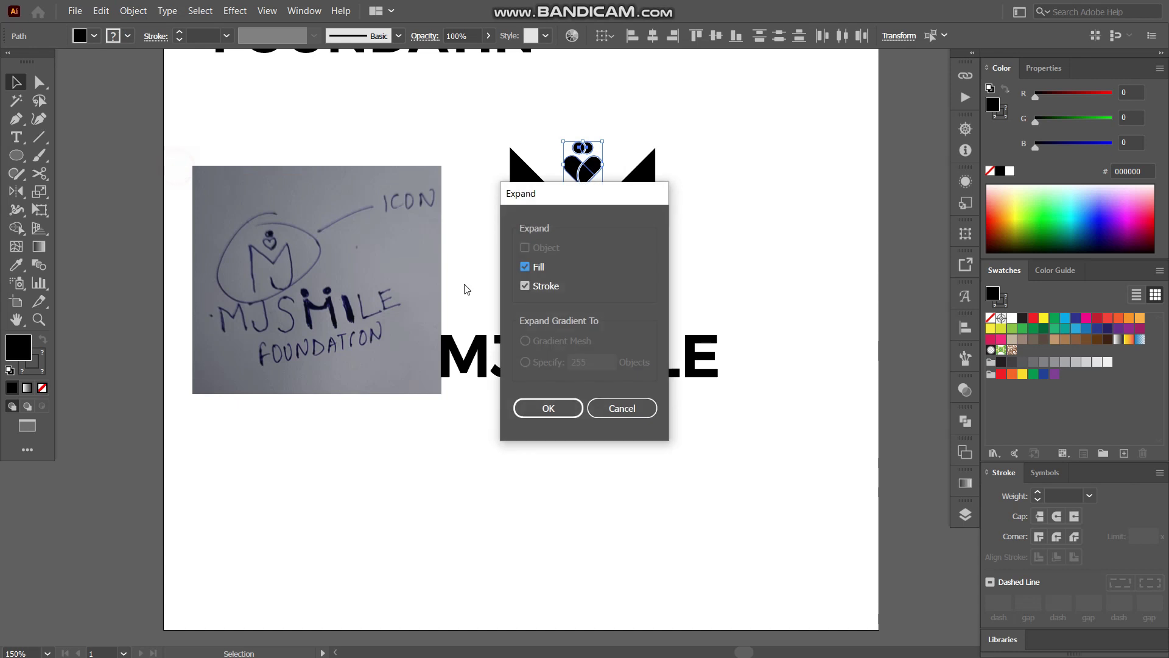
click(967, 422)
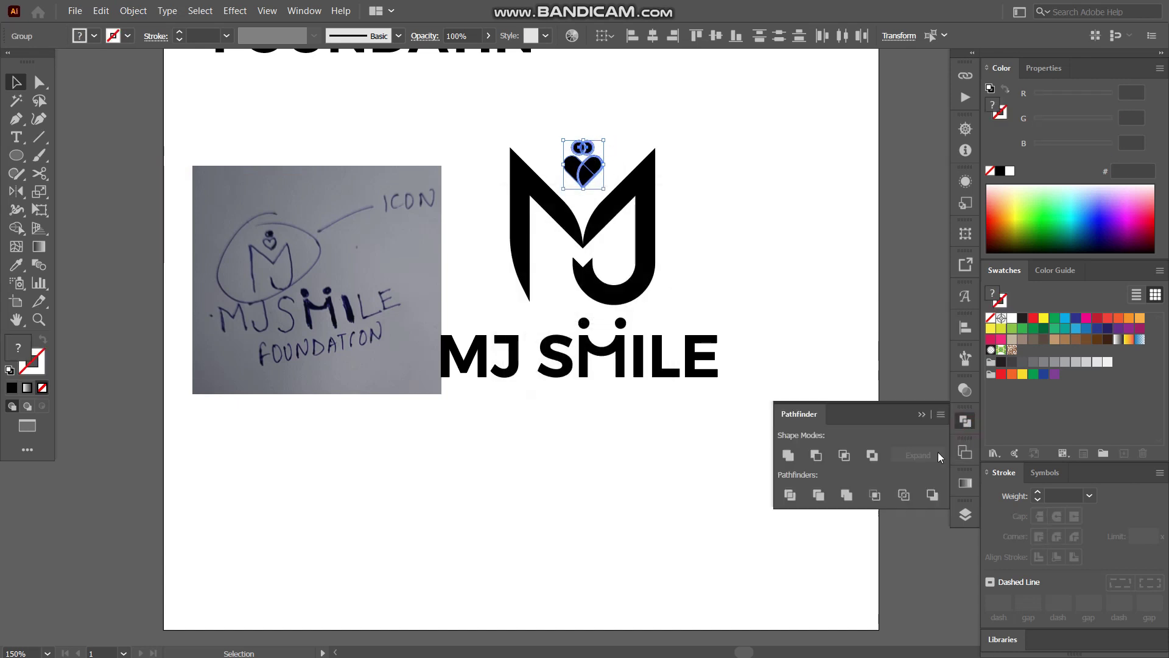
click(819, 495)
click(704, 168)
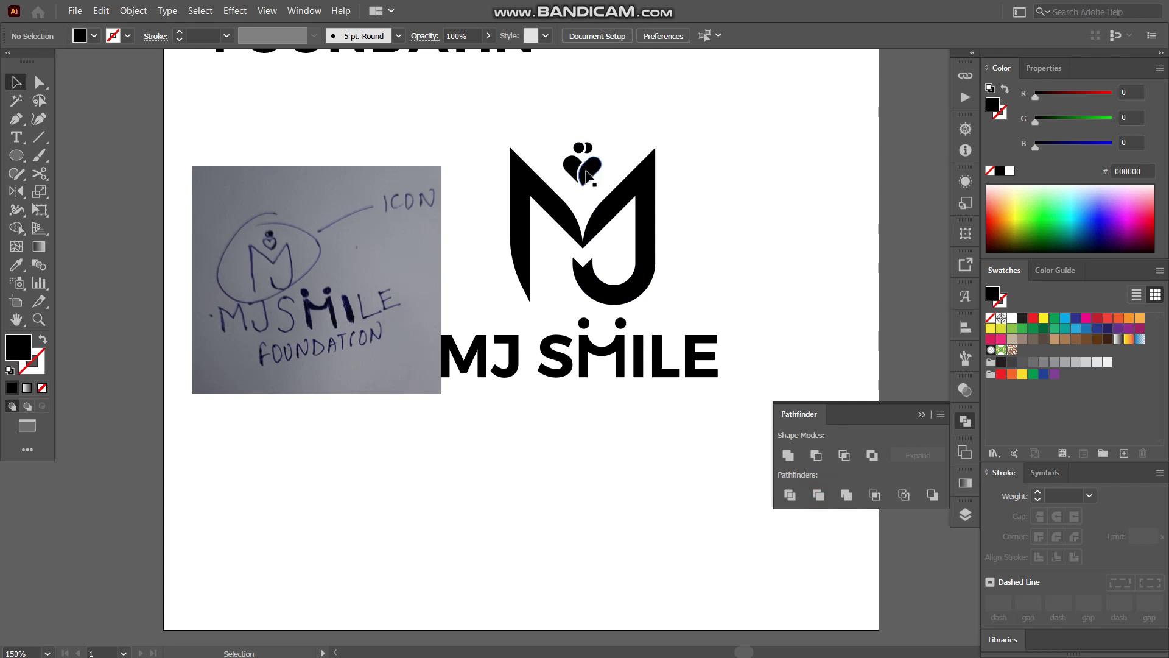
Delete the leftover outline pieces around the heart and its circles, keeping the black shapes in place.
ctrl+click(587, 177)
key(ctrl+plus)
key(ctrl+plus)
key(ctrl+plus)
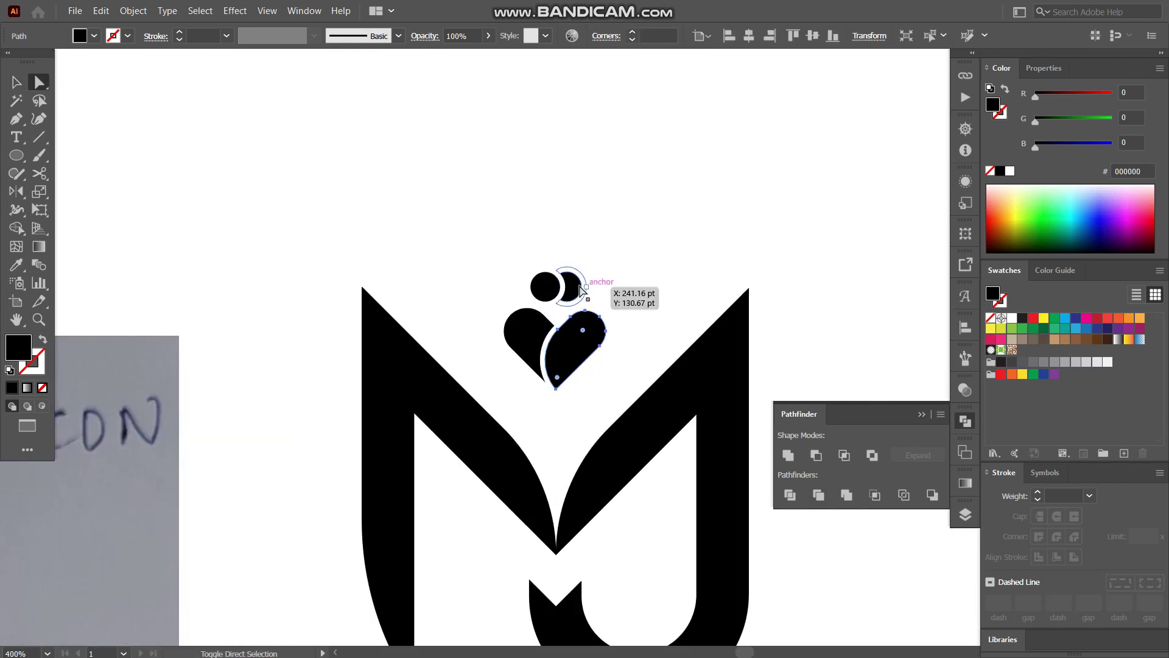
ctrl+shift+click(582, 291)
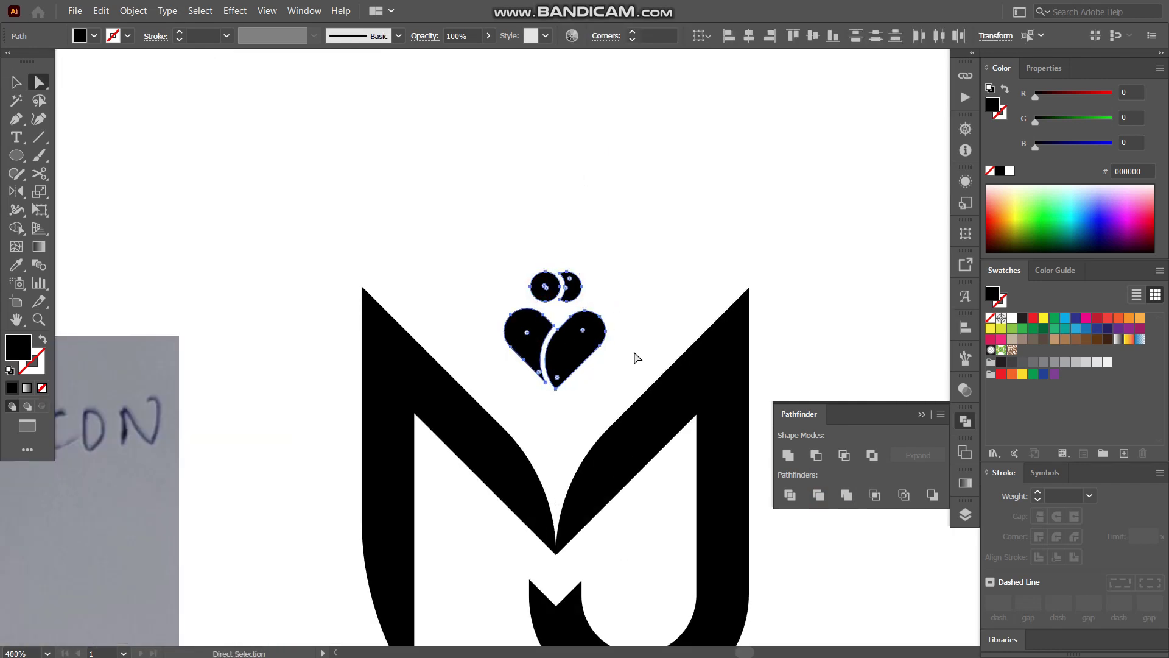
drag(627, 378, 505, 221)
key(Delete)
drag(590, 381, 505, 277)
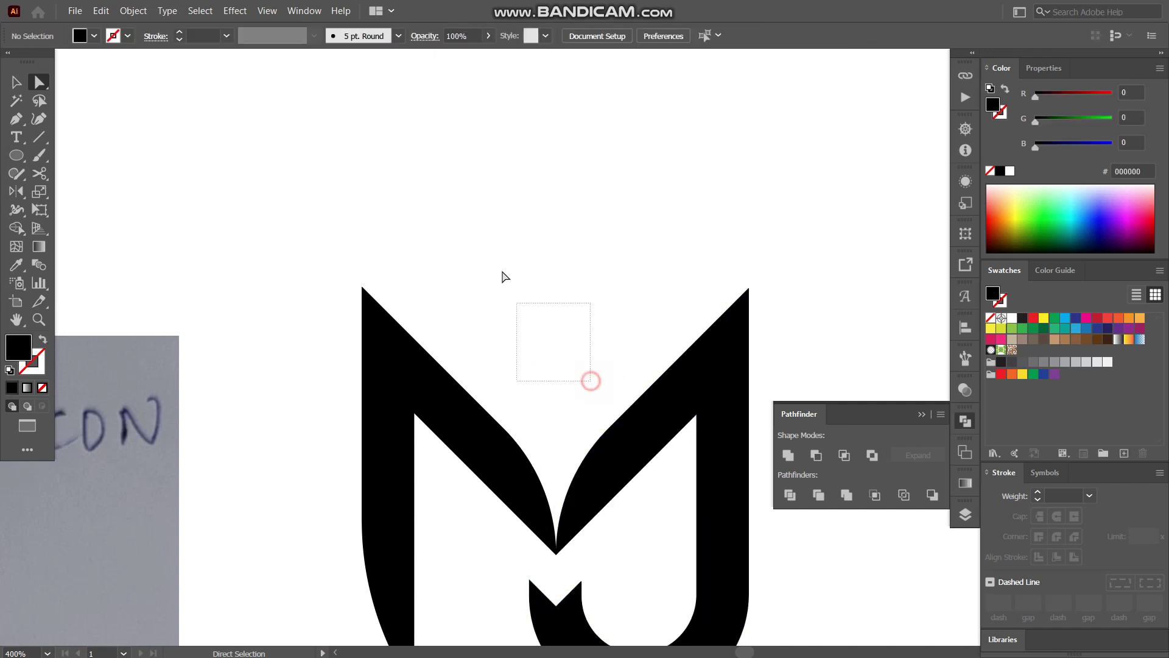
key(ctrl+z)
click(648, 266)
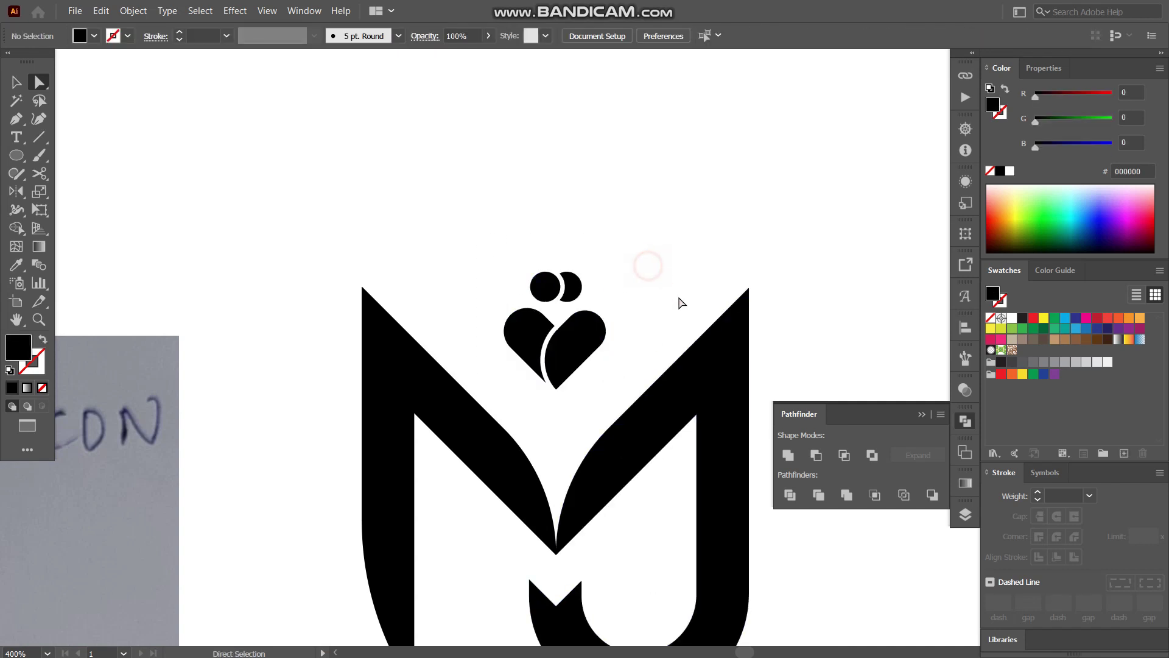
scroll(681, 303, down, 4)
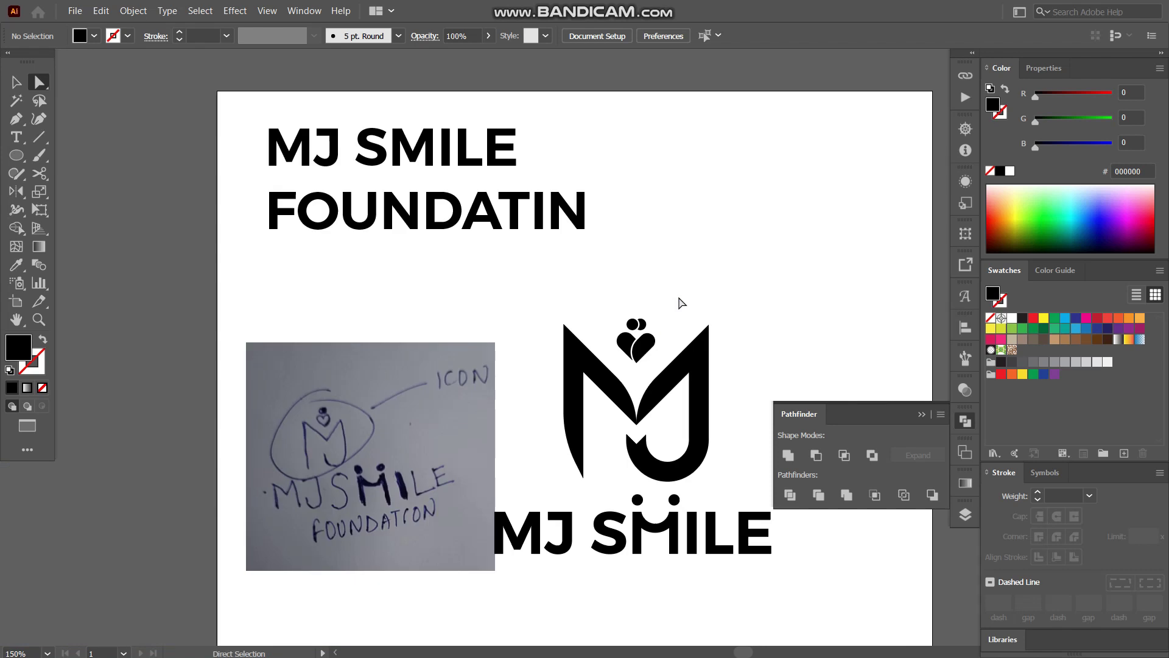
Group the MJ icon with its heart and circles, and scale the group down slightly above the MJ SMILE lettering.
scroll(684, 292, up, 2)
scroll(738, 348, right, 5)
scroll(739, 347, down, 5)
click(656, 354)
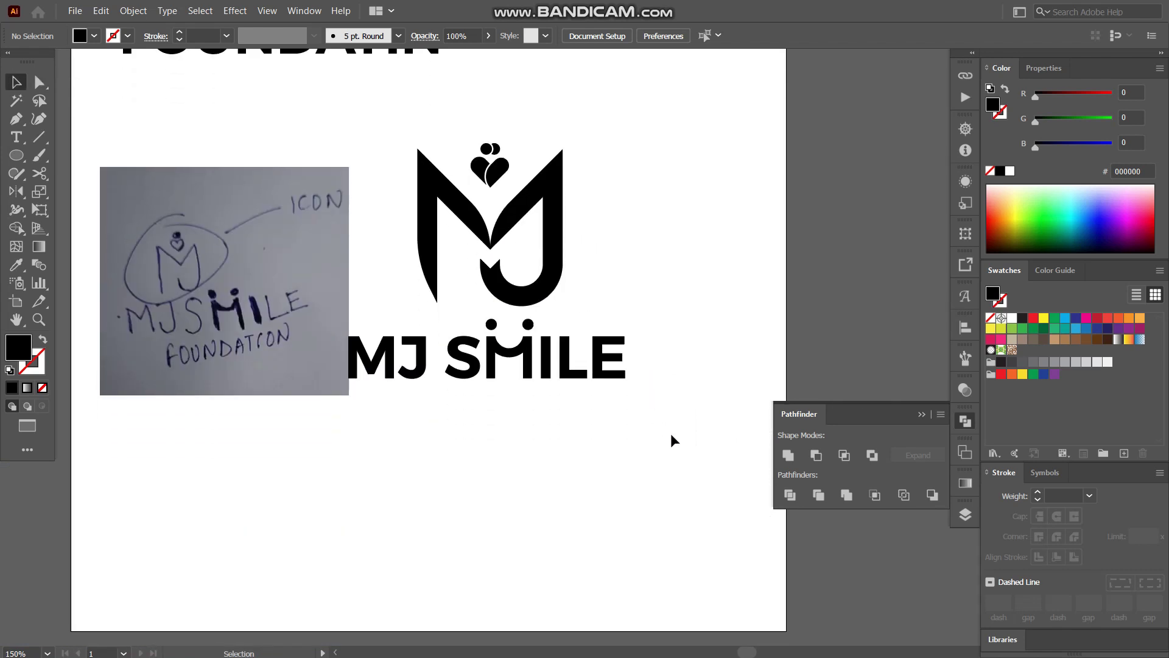
click(382, 339)
mouse_move(605, 364)
mouse_down()
mouse_move(573, 364)
mouse_move(605, 364)
mouse_up()
drag(524, 256, 449, 152)
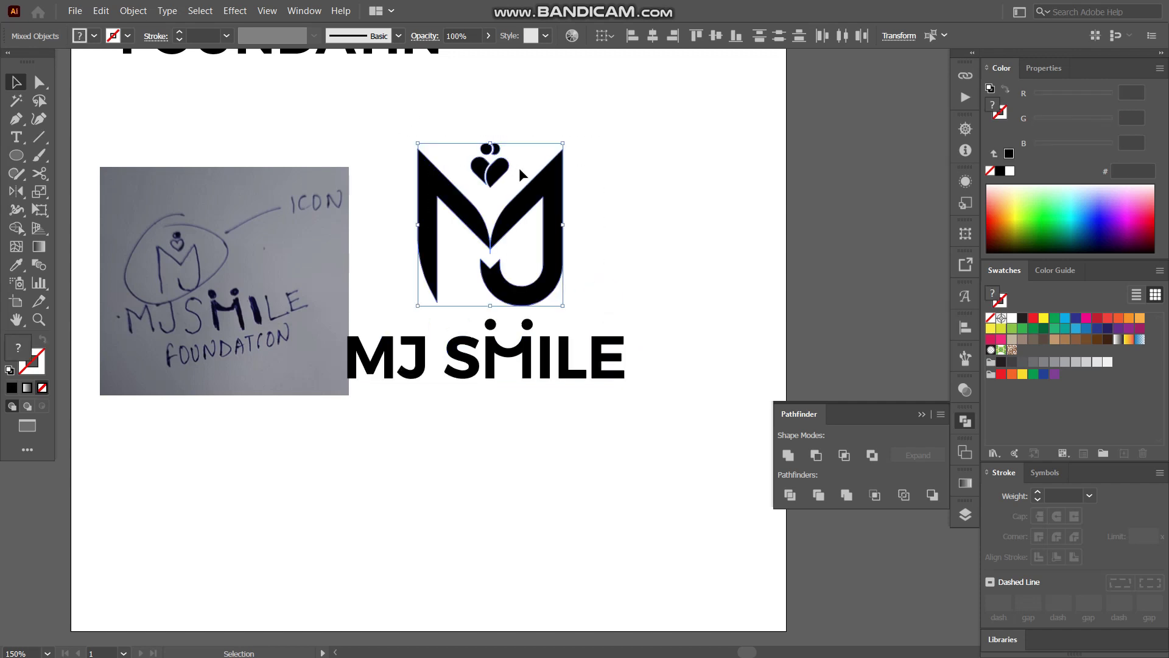
right_click(518, 167)
click(564, 268)
drag(563, 228, 544, 256)
click(601, 235)
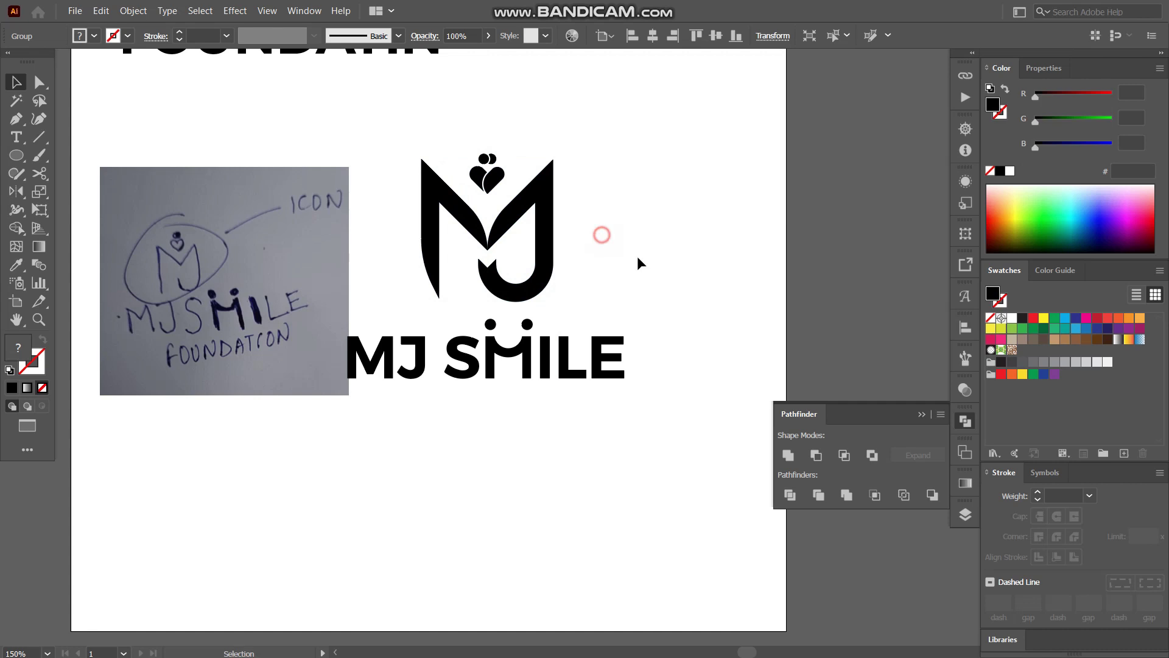
Move the sketch photo clear of the lettering and add the text FOUNDATION below MJ SMILE.
drag(315, 308, 240, 285)
click(458, 439)
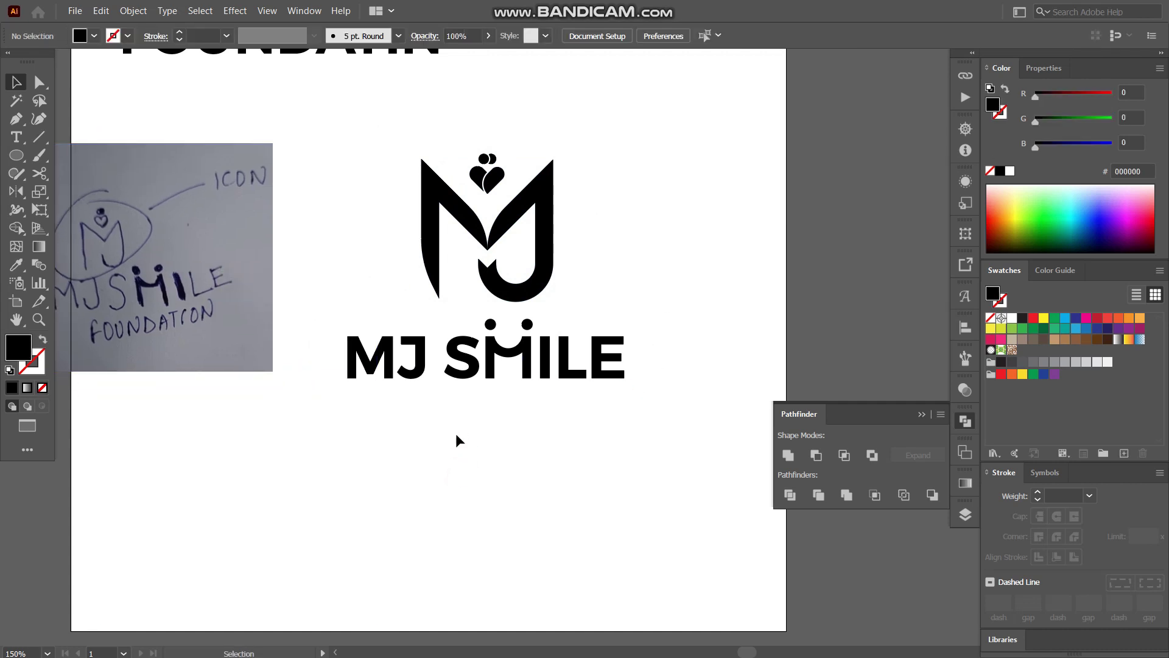
key(t)
click(464, 431)
key(Caps_Lock)
text(FOUNDATION)
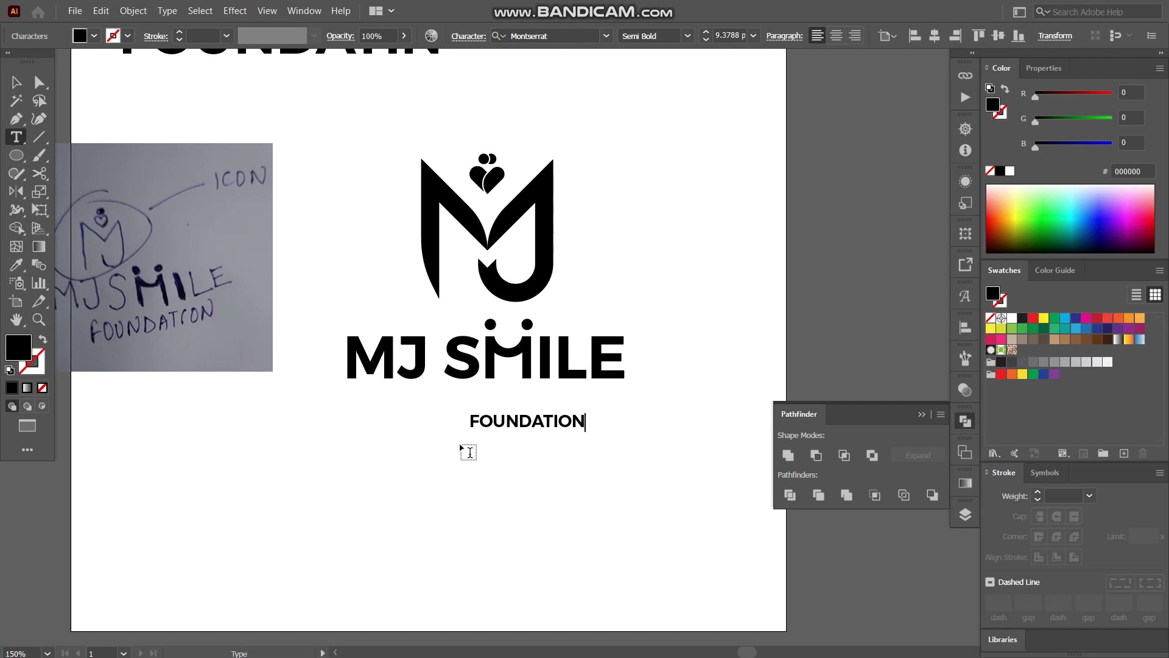
Enlarge the FOUNDATION text to about 12 pt and place it directly beneath MJ SMILE.
click(22, 82)
click(714, 279)
drag(561, 423, 529, 405)
drag(550, 412, 567, 416)
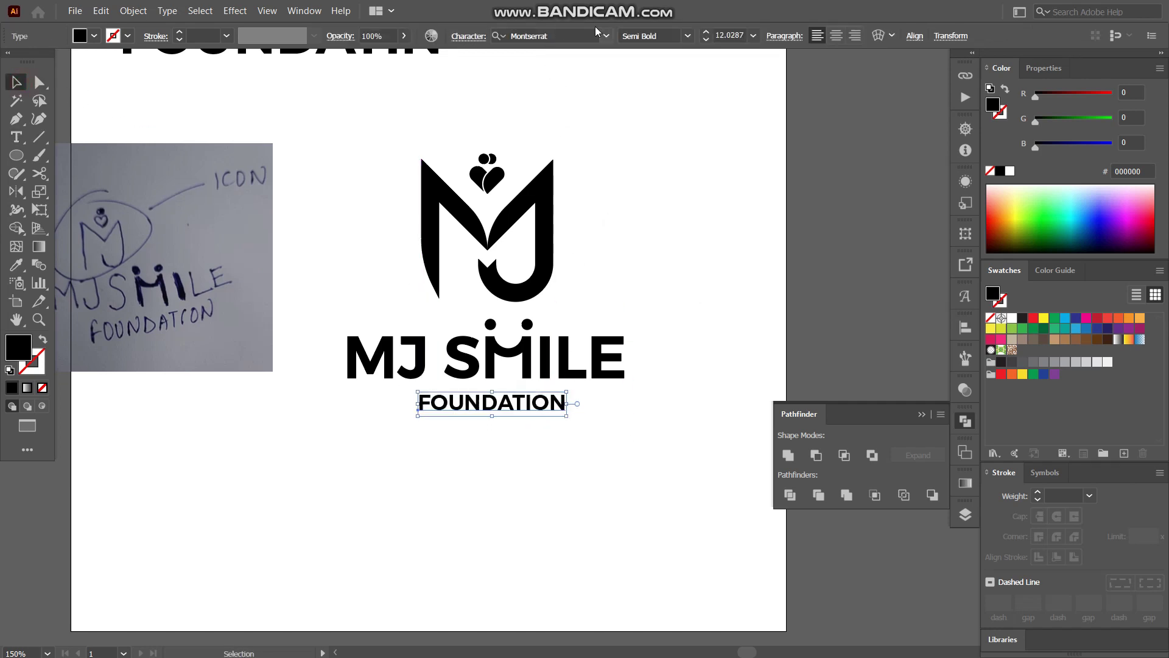
Widen the tracking of the FOUNDATION text so its letters are spaced far apart.
click(468, 36)
click(474, 126)
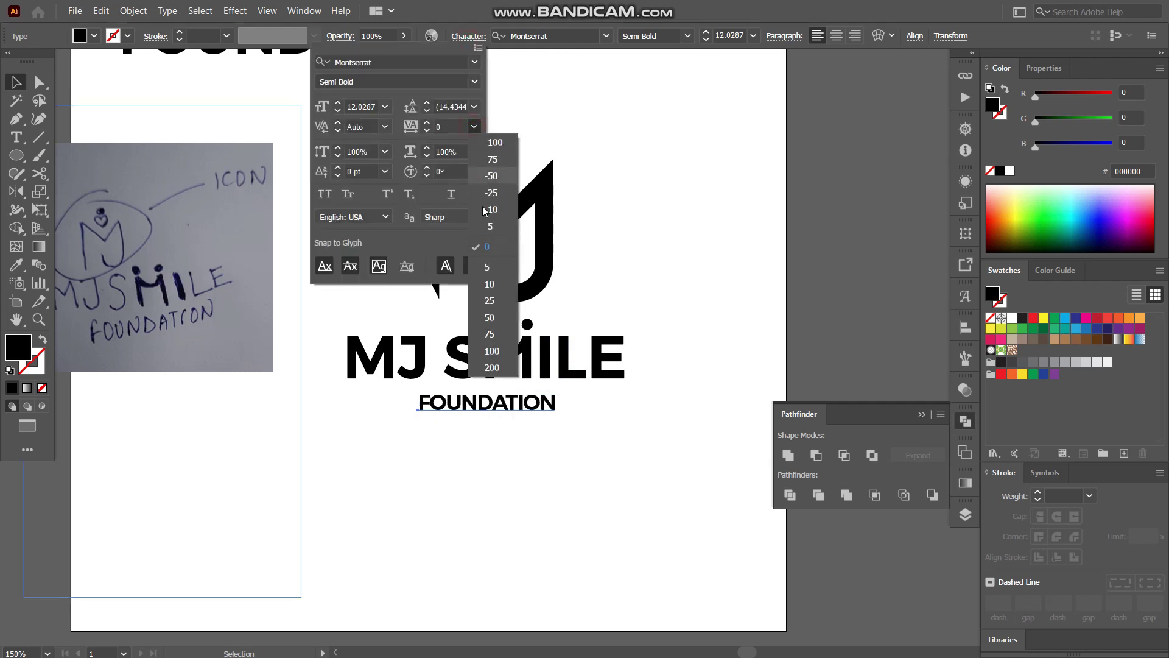
click(452, 126)
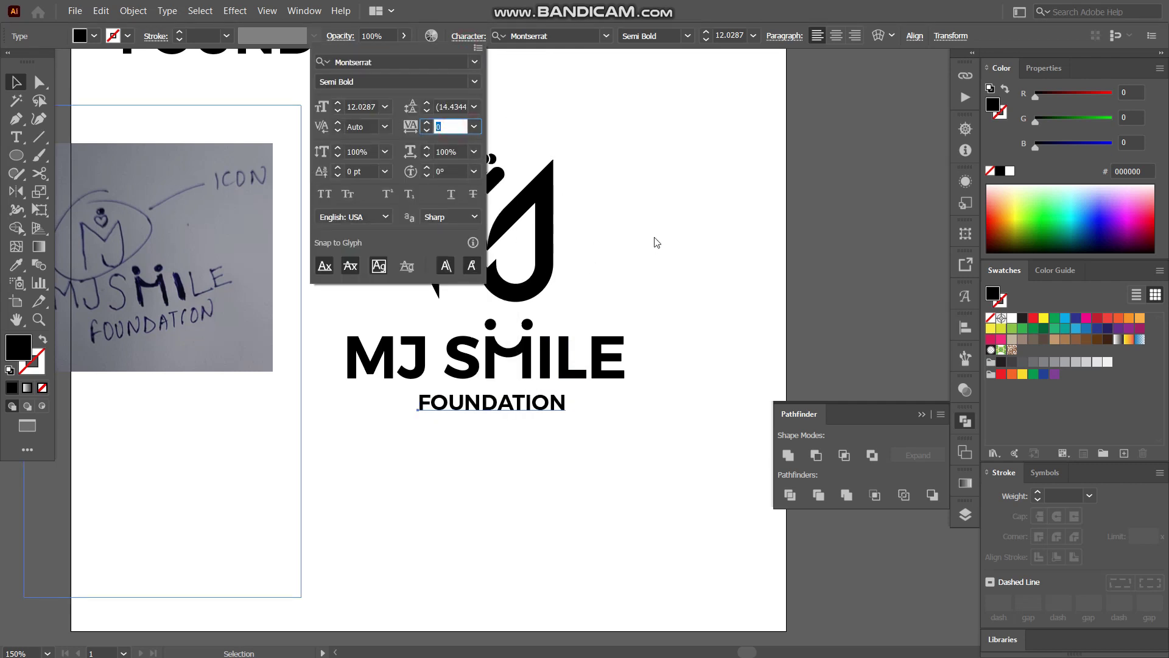
key(Return)
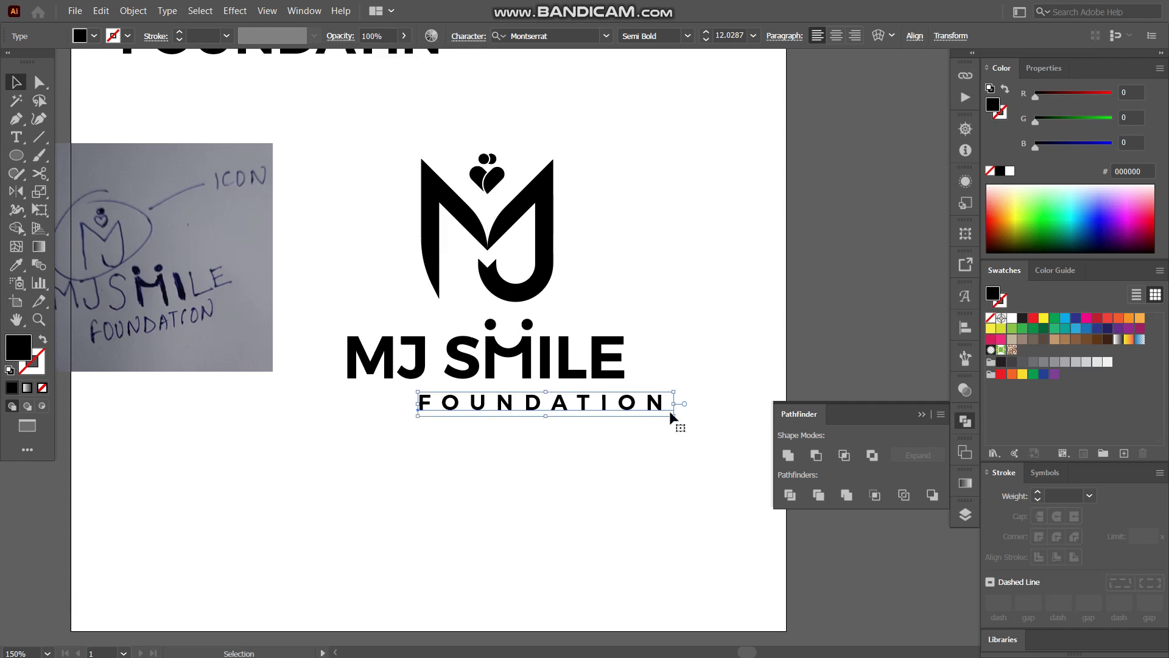
Centre the FOUNDATION text beneath MJ SMILE and give it a lighter font weight.
drag(605, 400, 577, 400)
scroll(730, 36, up, 1)
click(733, 323)
click(643, 430)
click(653, 440)
Select the MJ SMILE lettering together with its dots and FOUNDATION, enlarge them slightly and recentre them below the icon.
drag(659, 466, 685, 297)
drag(380, 338, 310, 306)
drag(624, 363, 633, 366)
drag(597, 368, 594, 368)
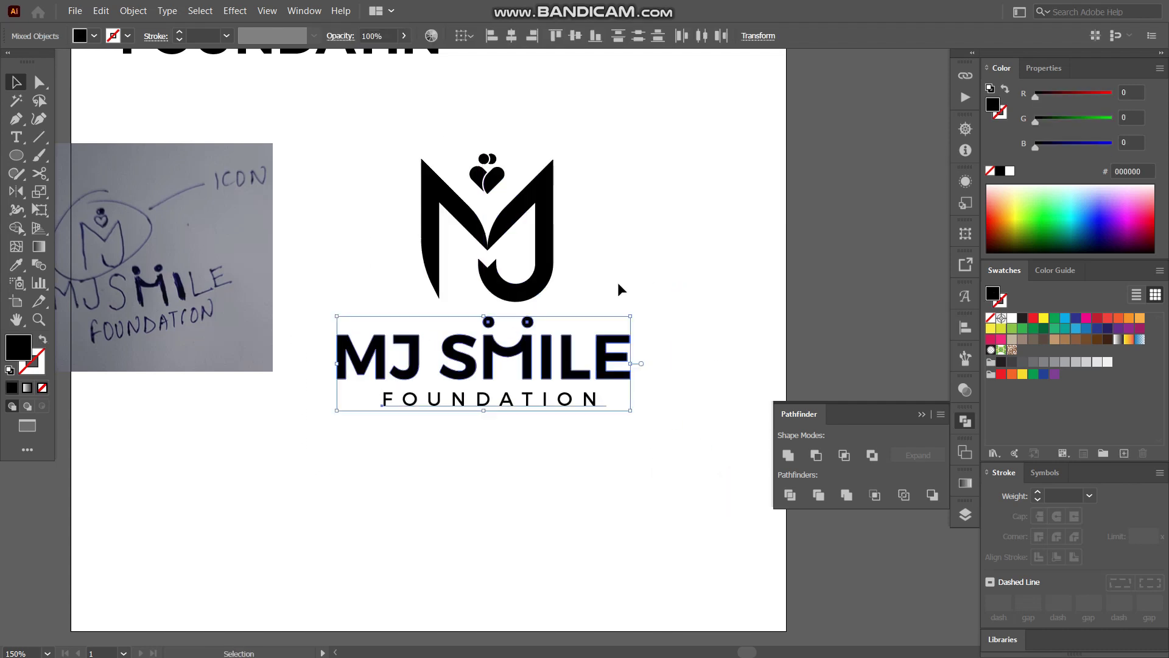
Scale the MJ icon down a little more above the lettering and select the whole logo.
drag(611, 279, 307, 89)
drag(552, 228, 543, 235)
drag(678, 483, 390, 165)
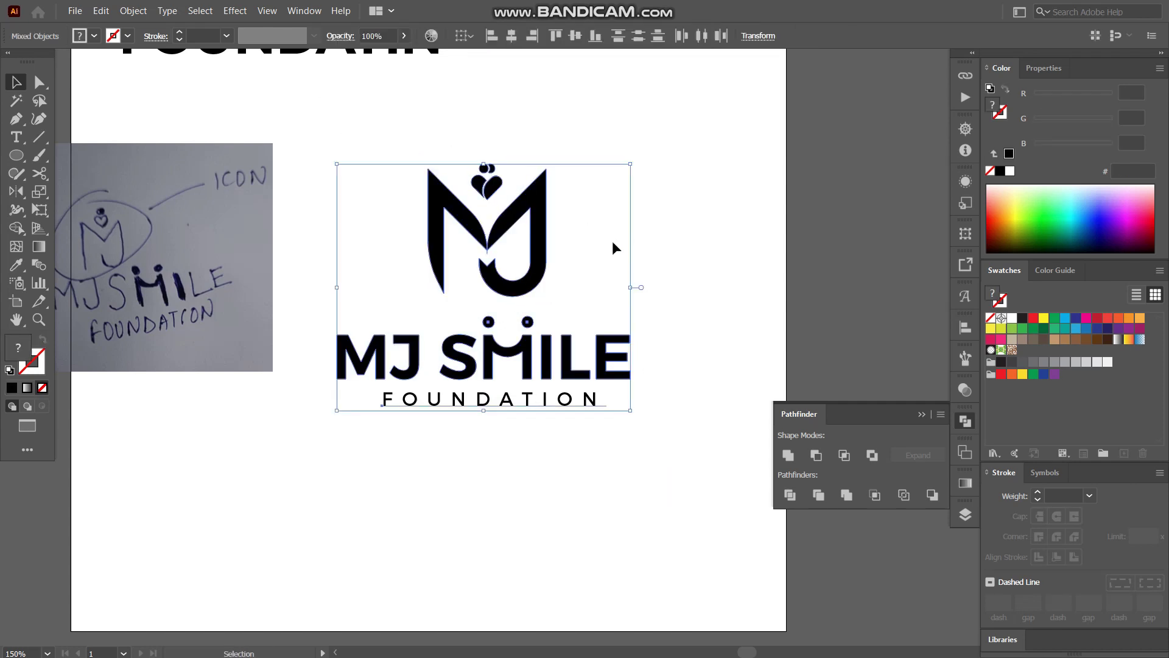